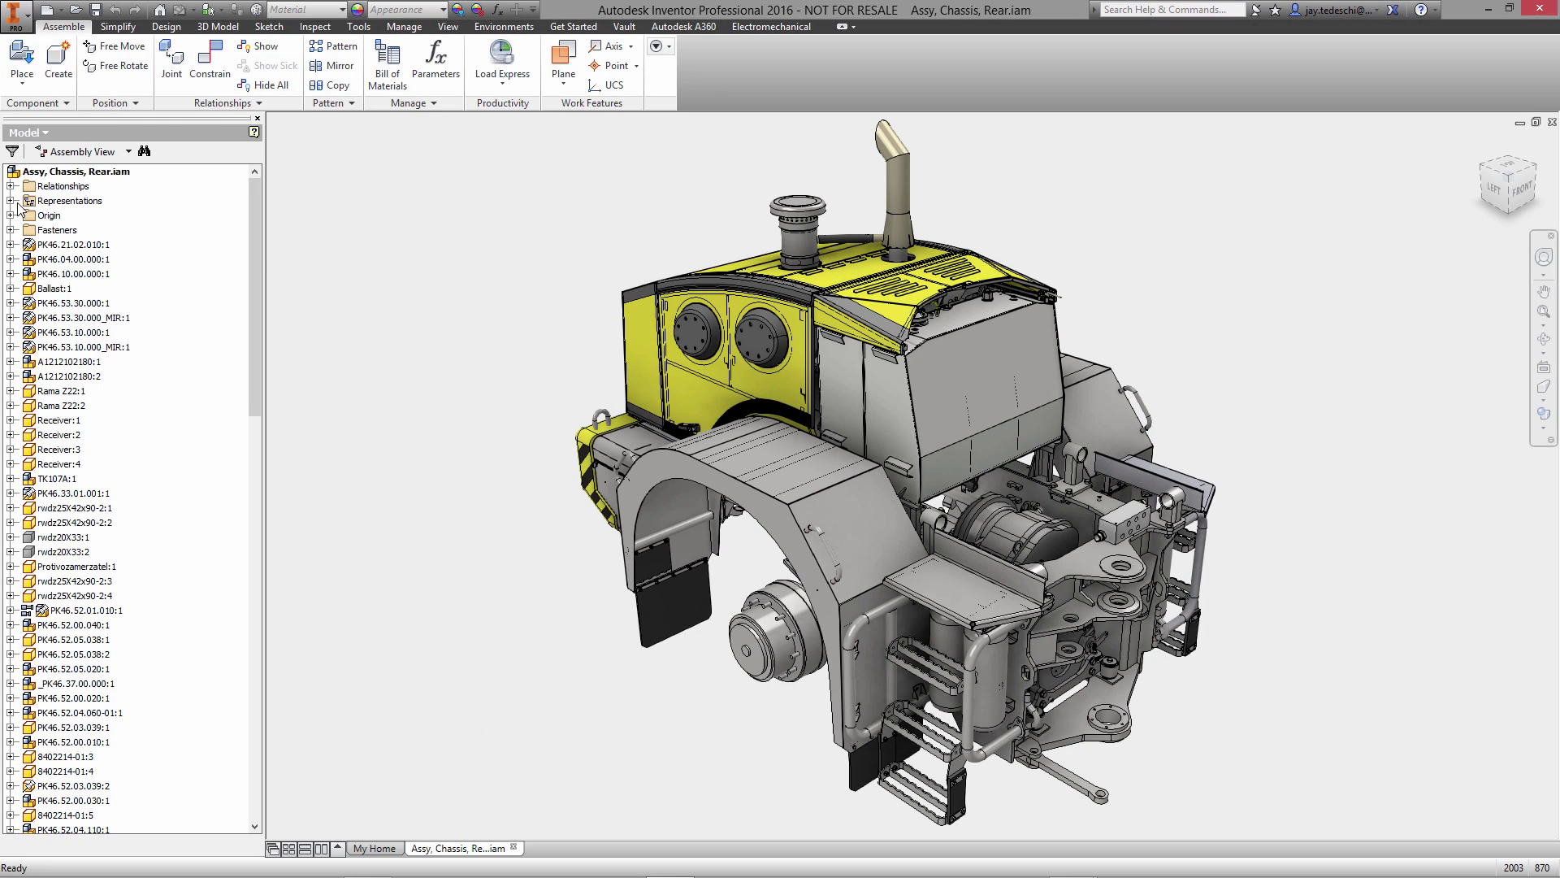
Activate the Engine Compartment view representation under Representations > View in the browser.
left_click(10, 201)
left_click(25, 215)
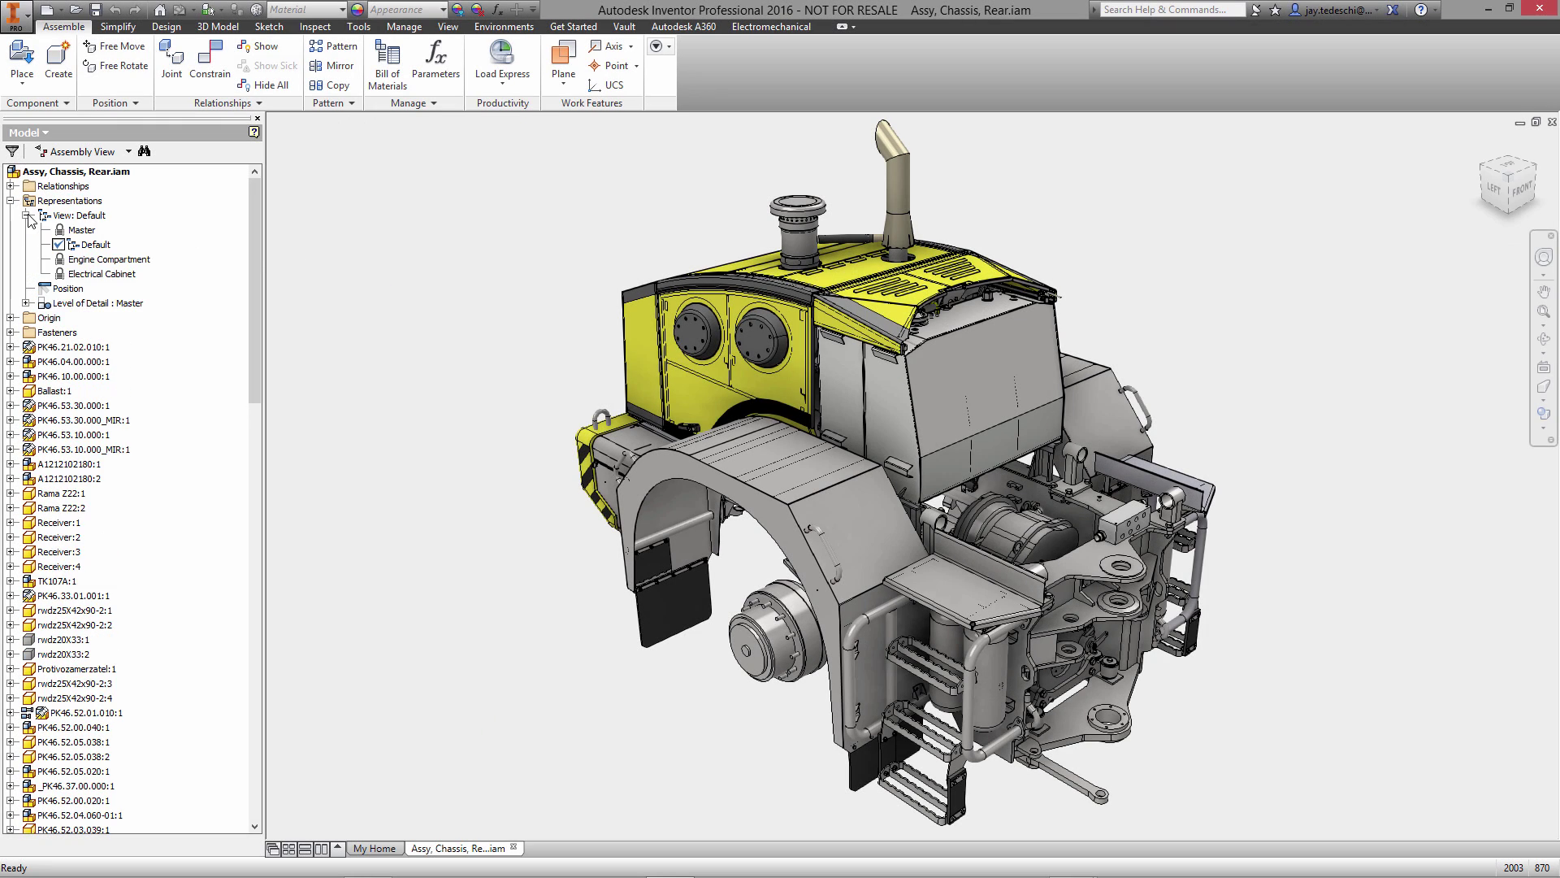
left_click(108, 260)
left_click(109, 260)
right_click(109, 262)
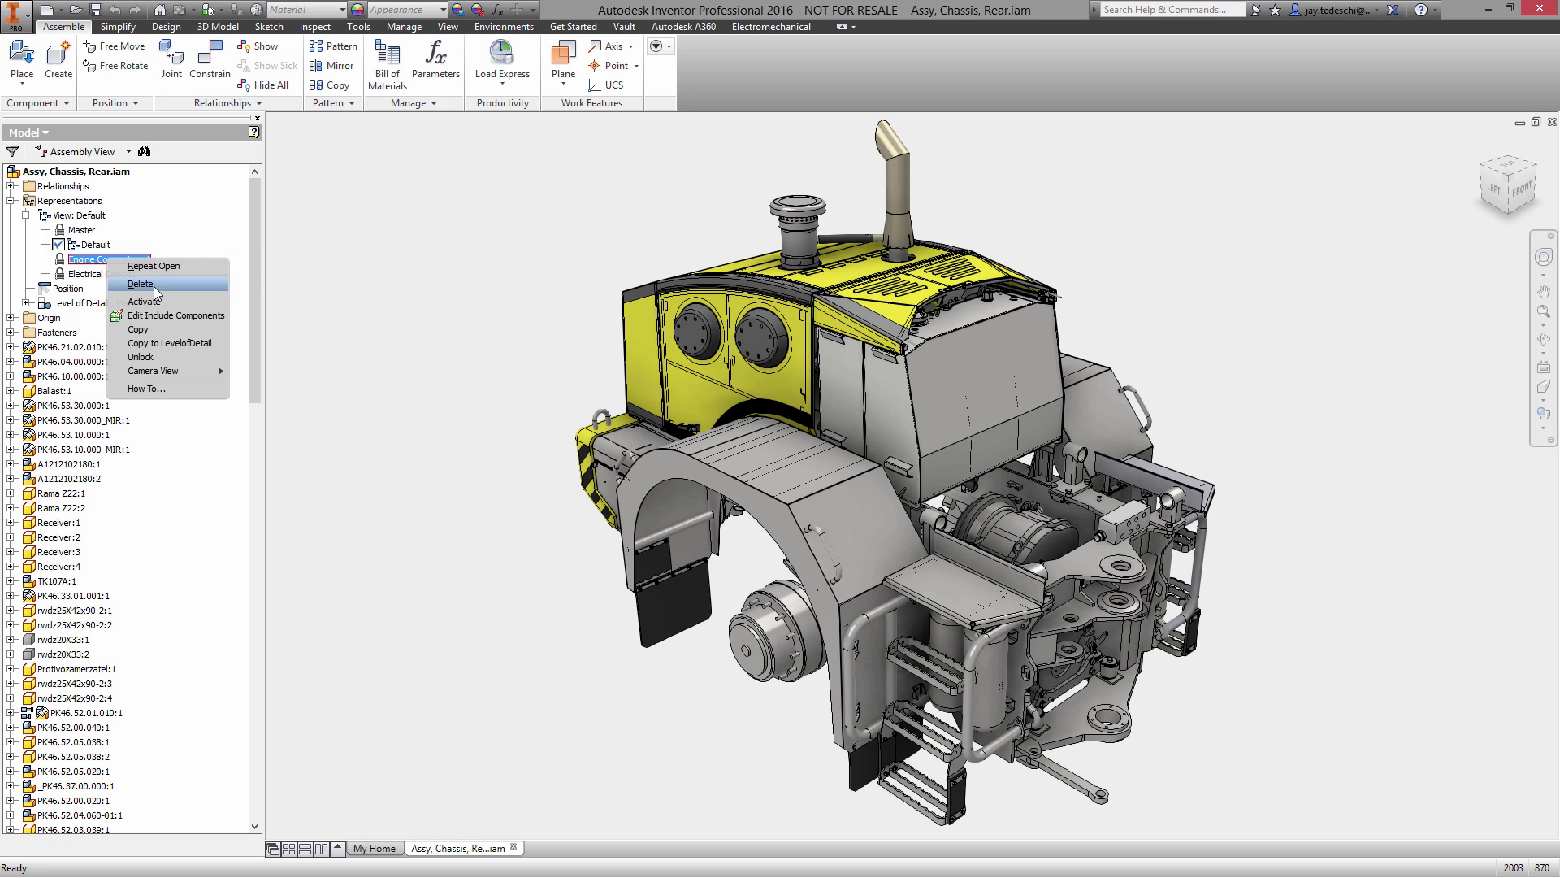
left_click(136, 305)
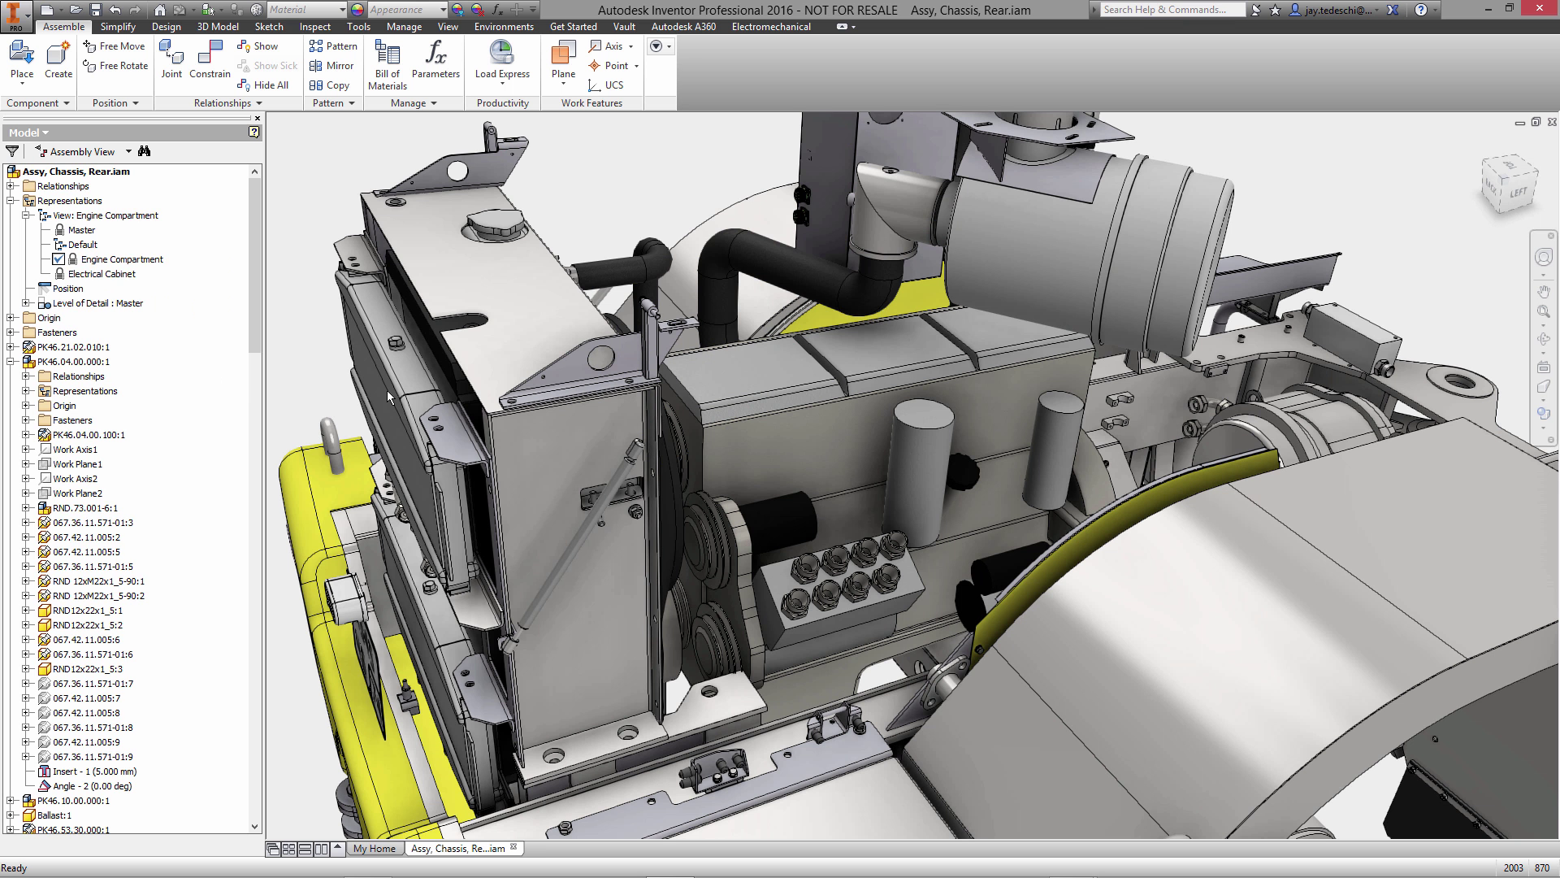
Create the Run01 tube and pipe run, accepting the Create Tube & Pipe Run defaults.
left_click(503, 27)
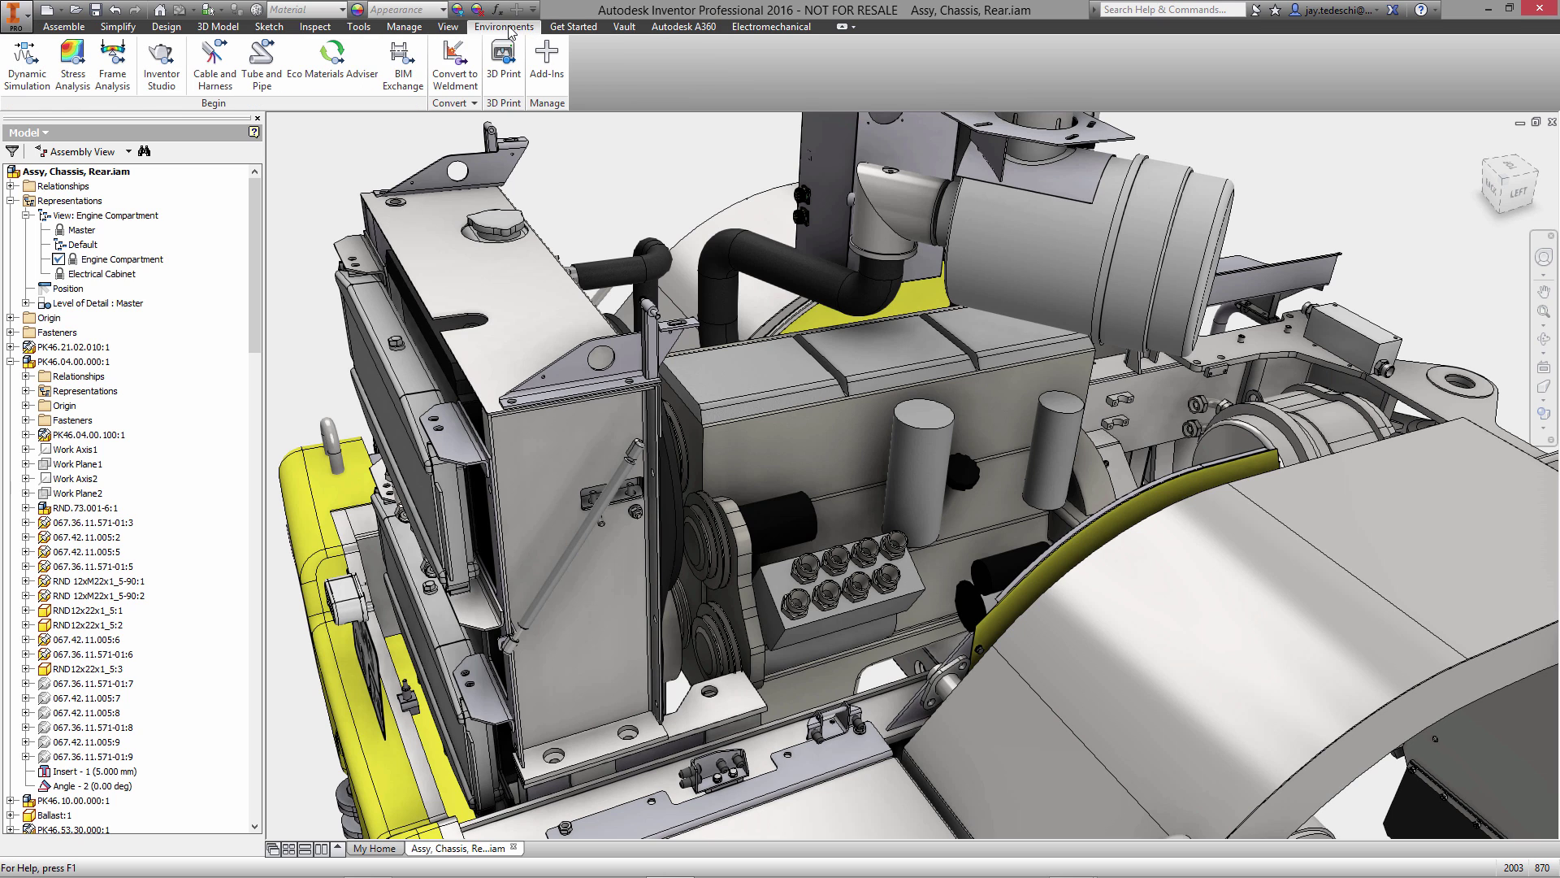
left_click(257, 71)
left_click(480, 330)
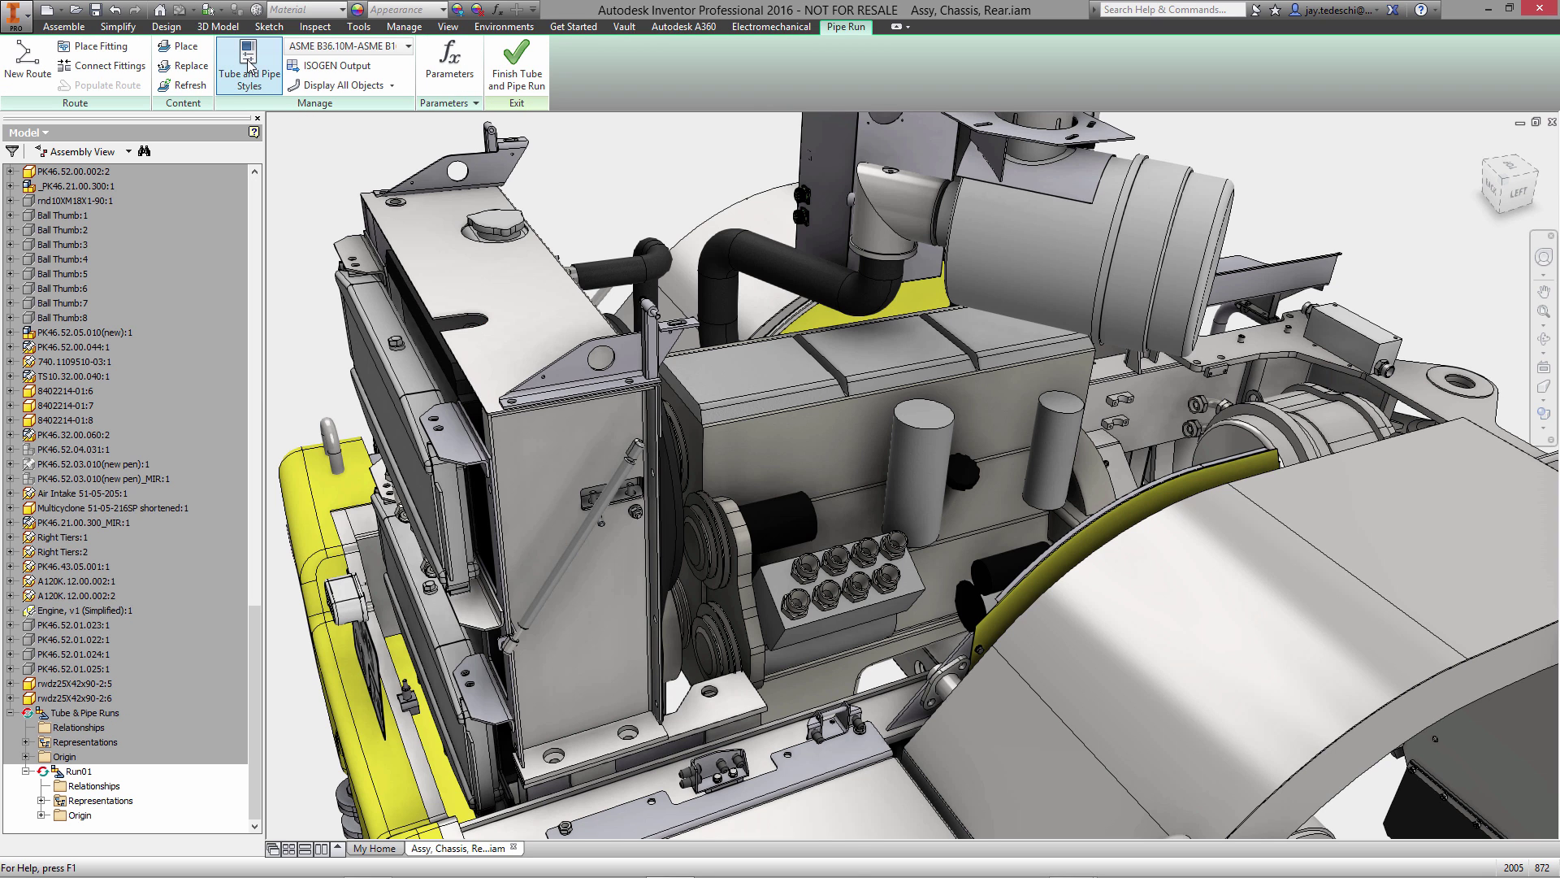
Copy the Soldered Copper Tubing style in Tube and Pipe Styles and make the copy active.
left_click(248, 63)
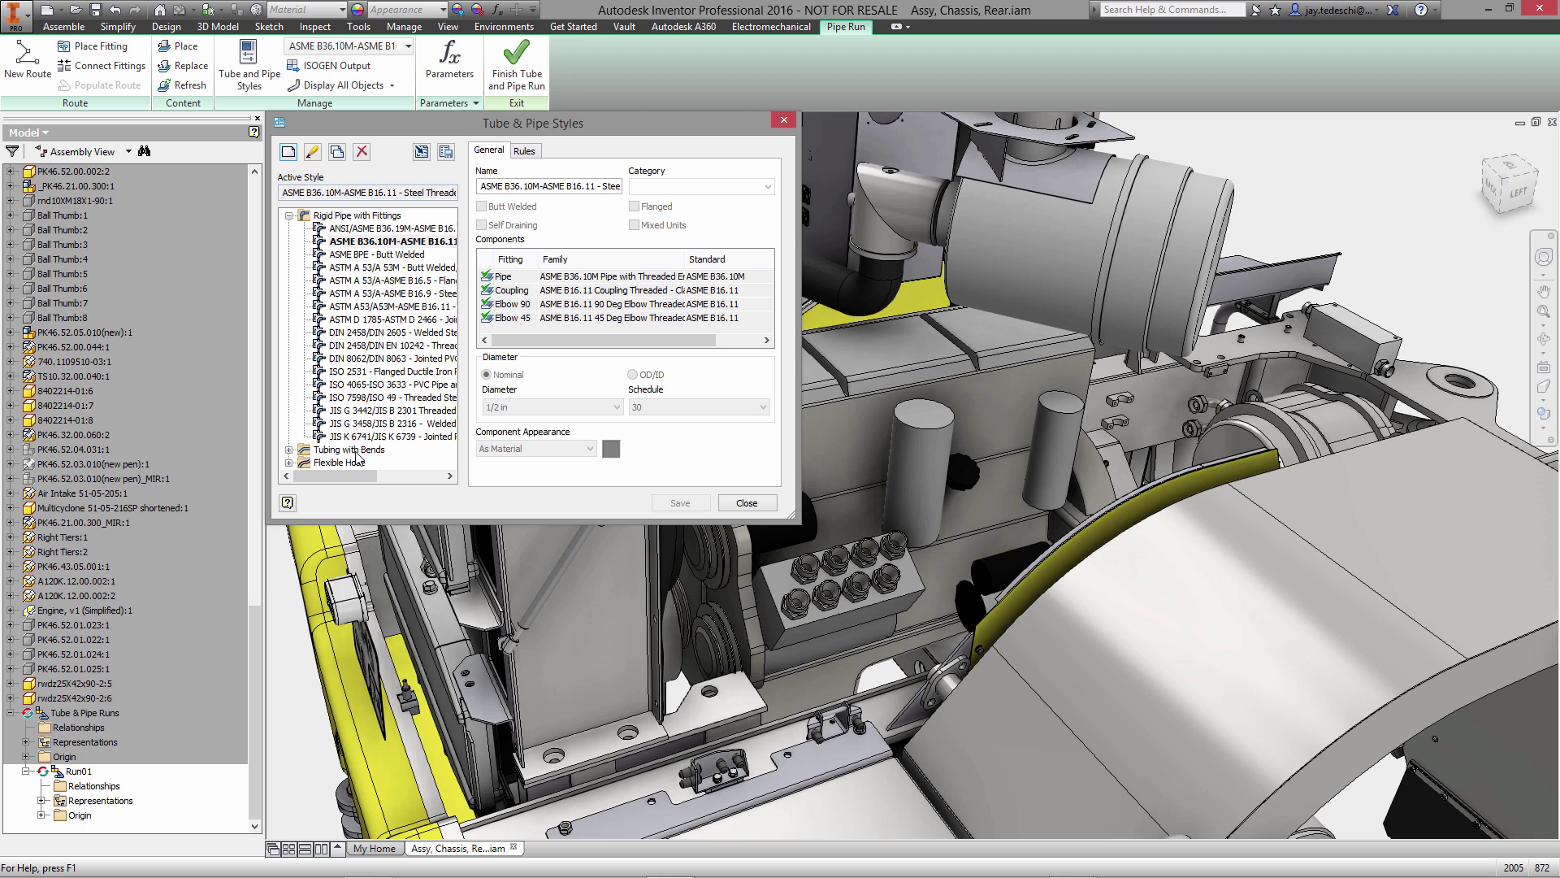
left_click(289, 451)
left_click(376, 463)
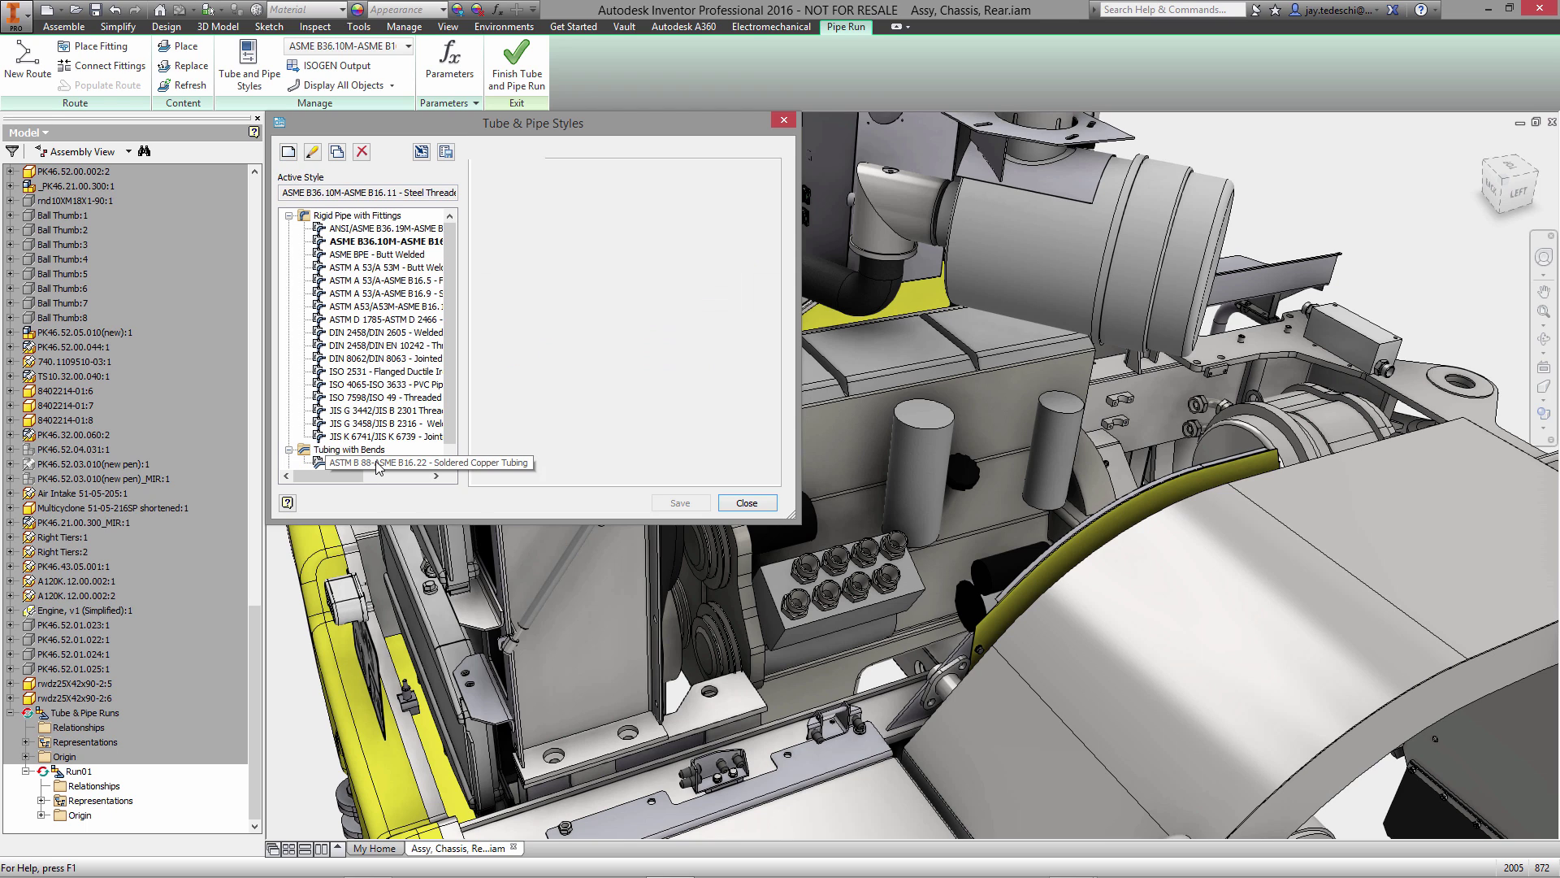
right_click(377, 462)
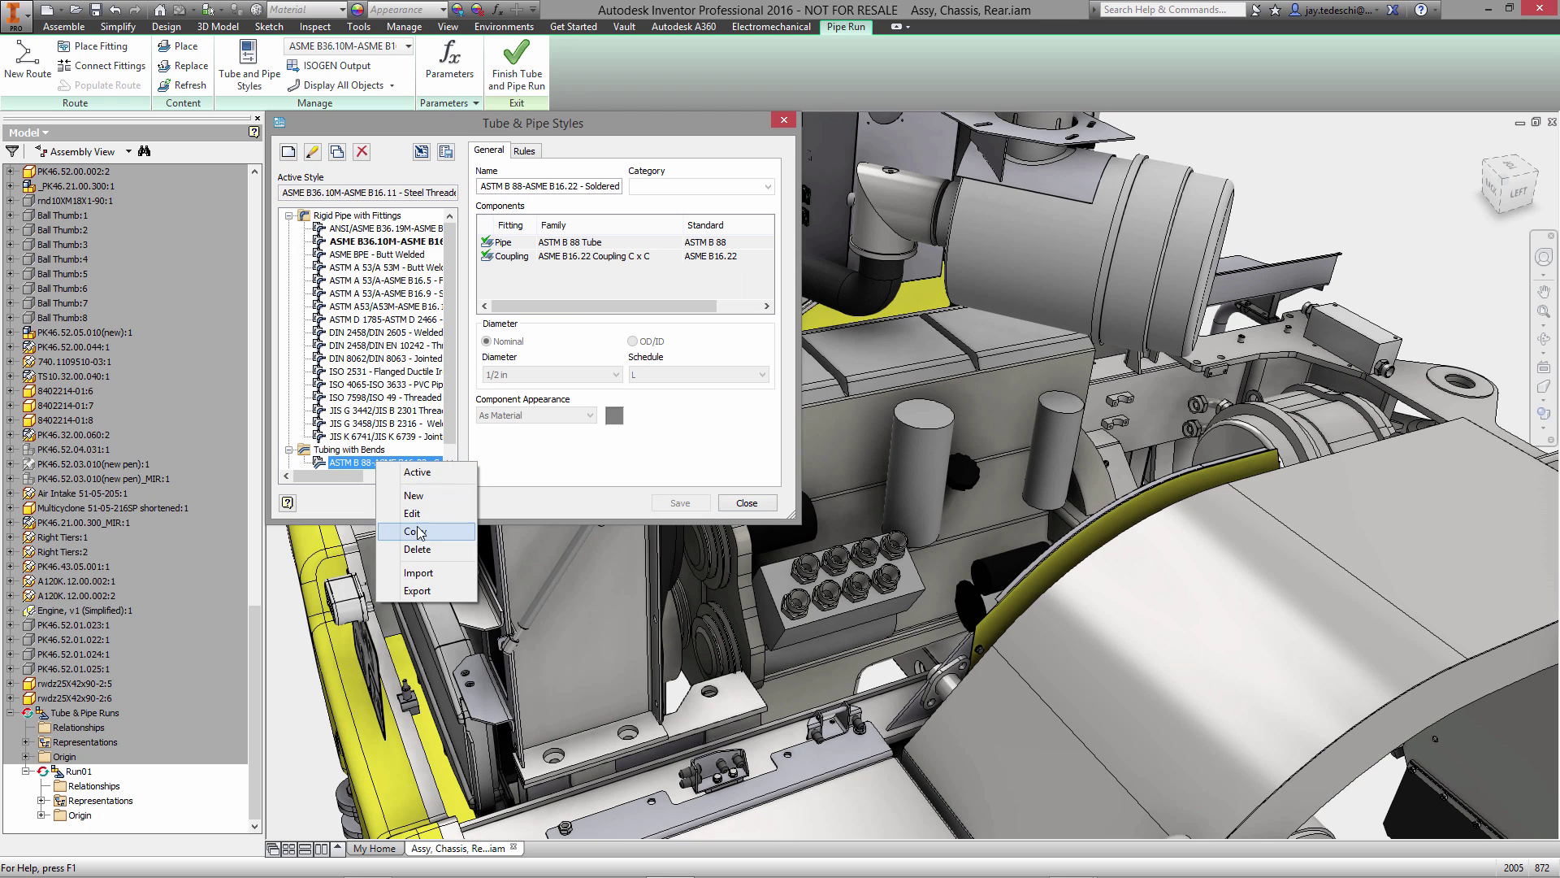
left_click(415, 530)
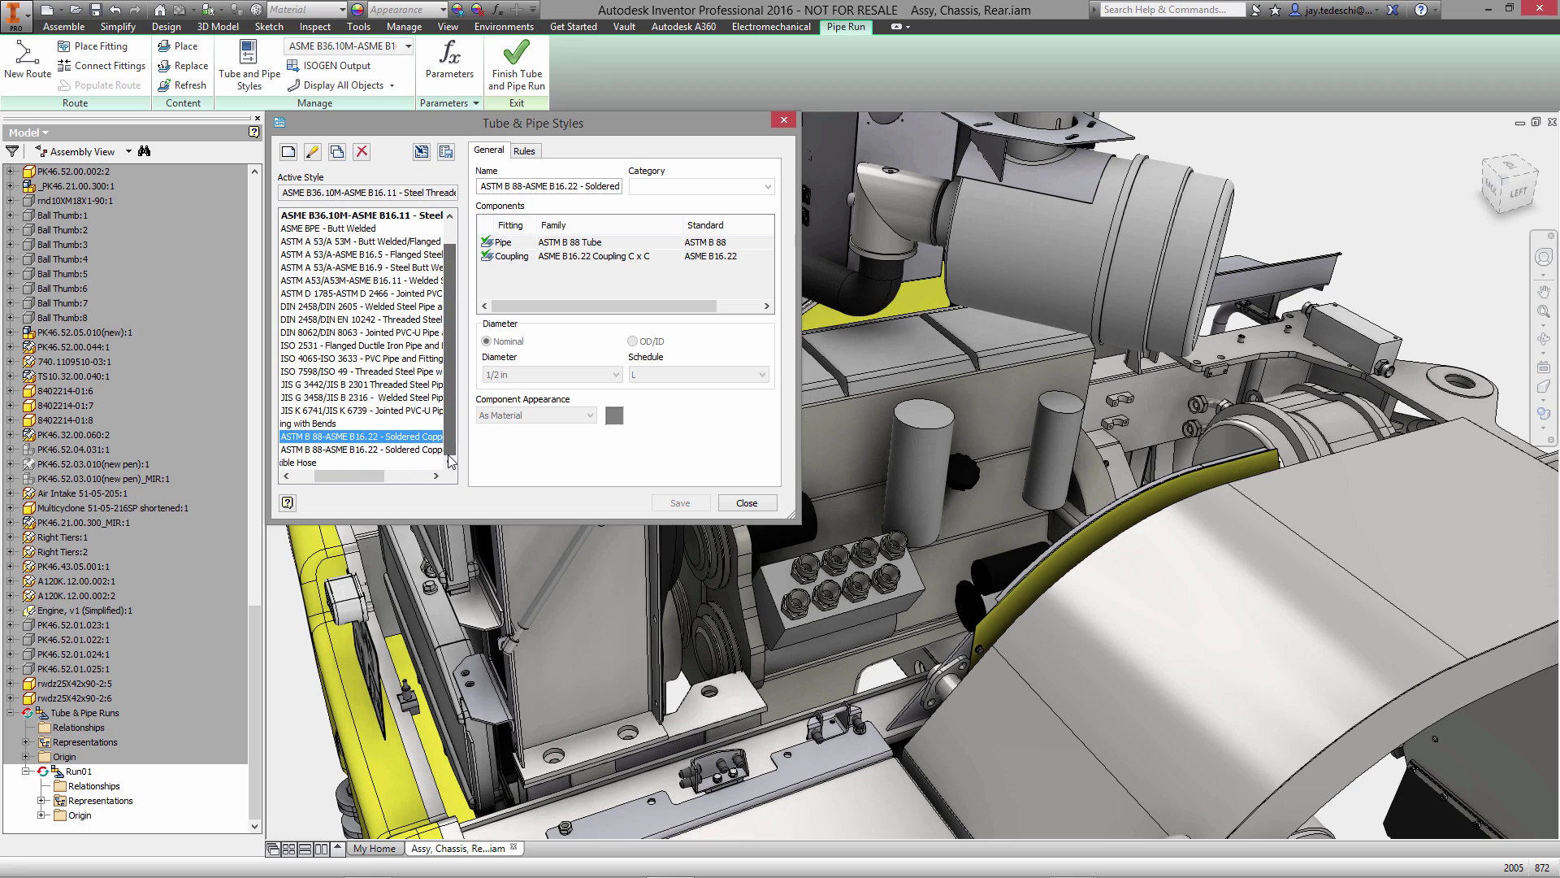
left_click(398, 449)
right_click(406, 455)
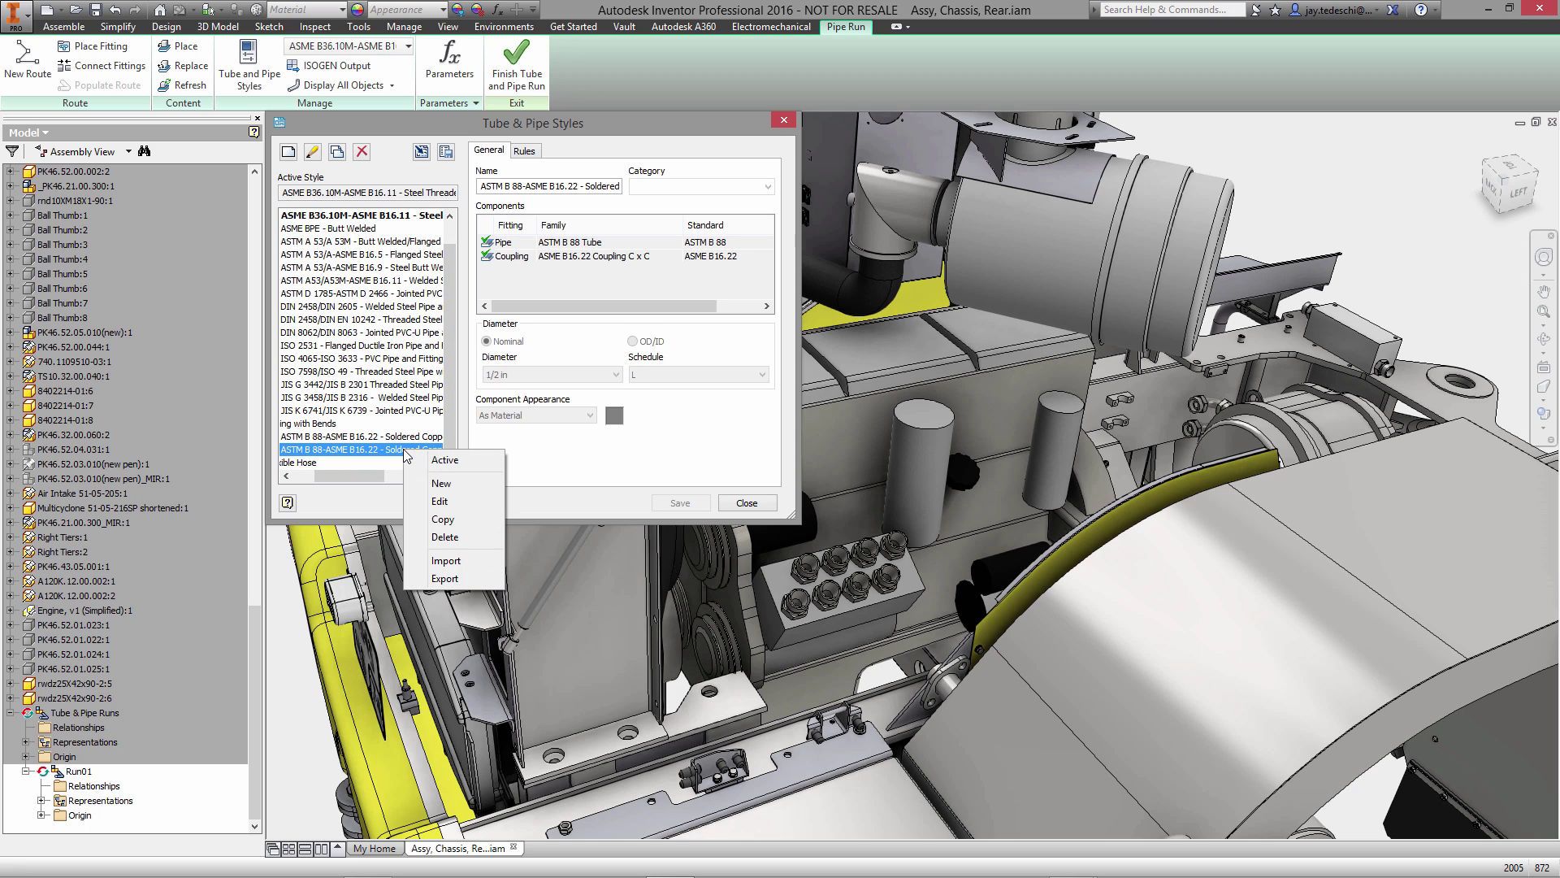
left_click(437, 458)
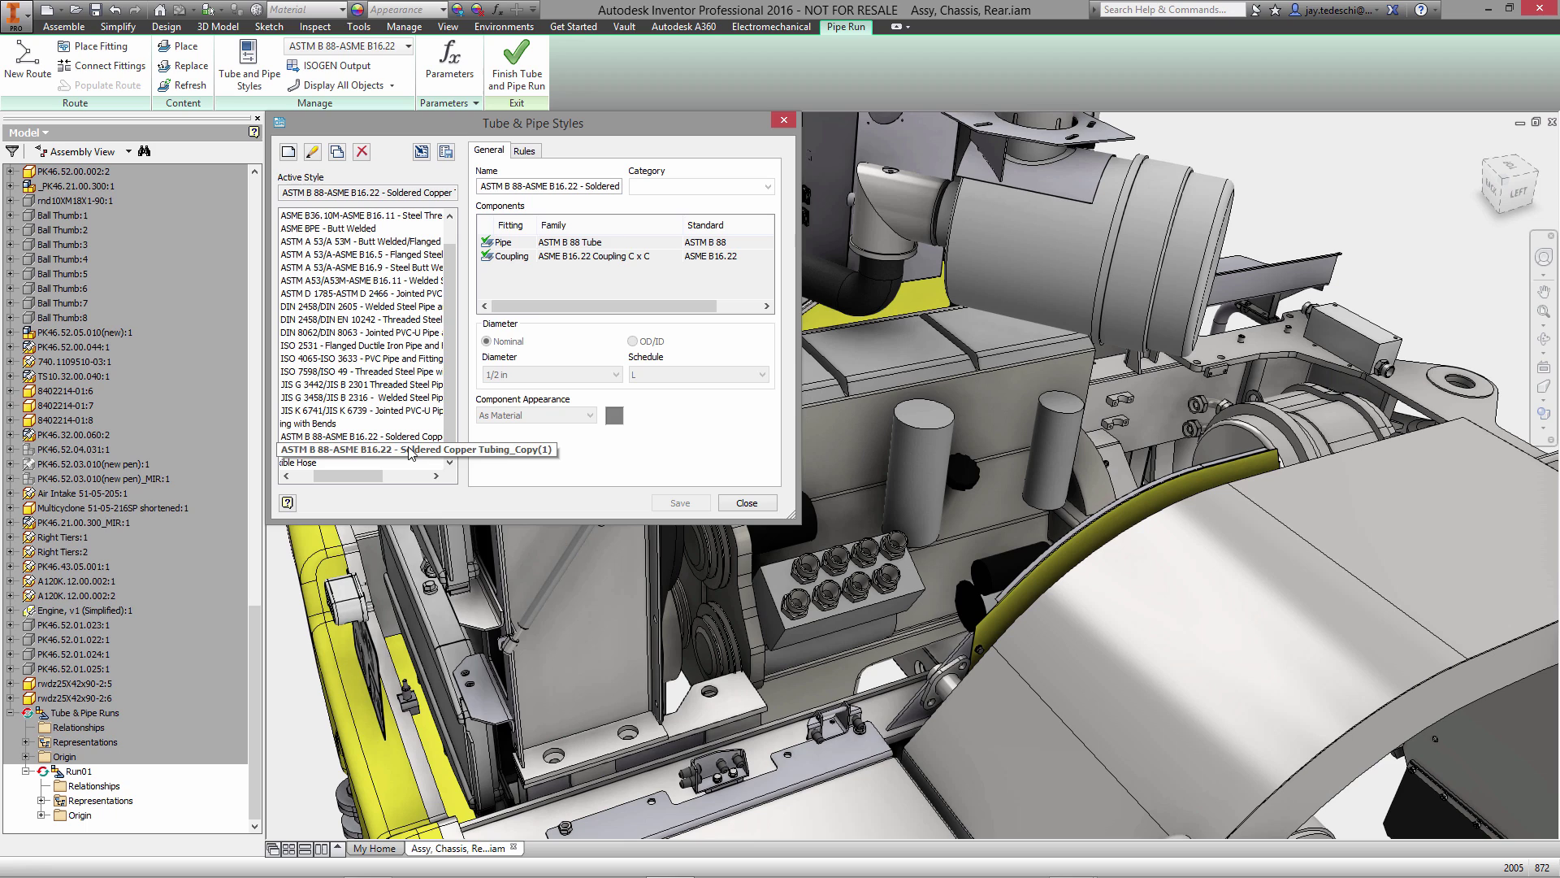
Edit the copied style and clear its pipe component.
right_click(409, 448)
left_click(452, 477)
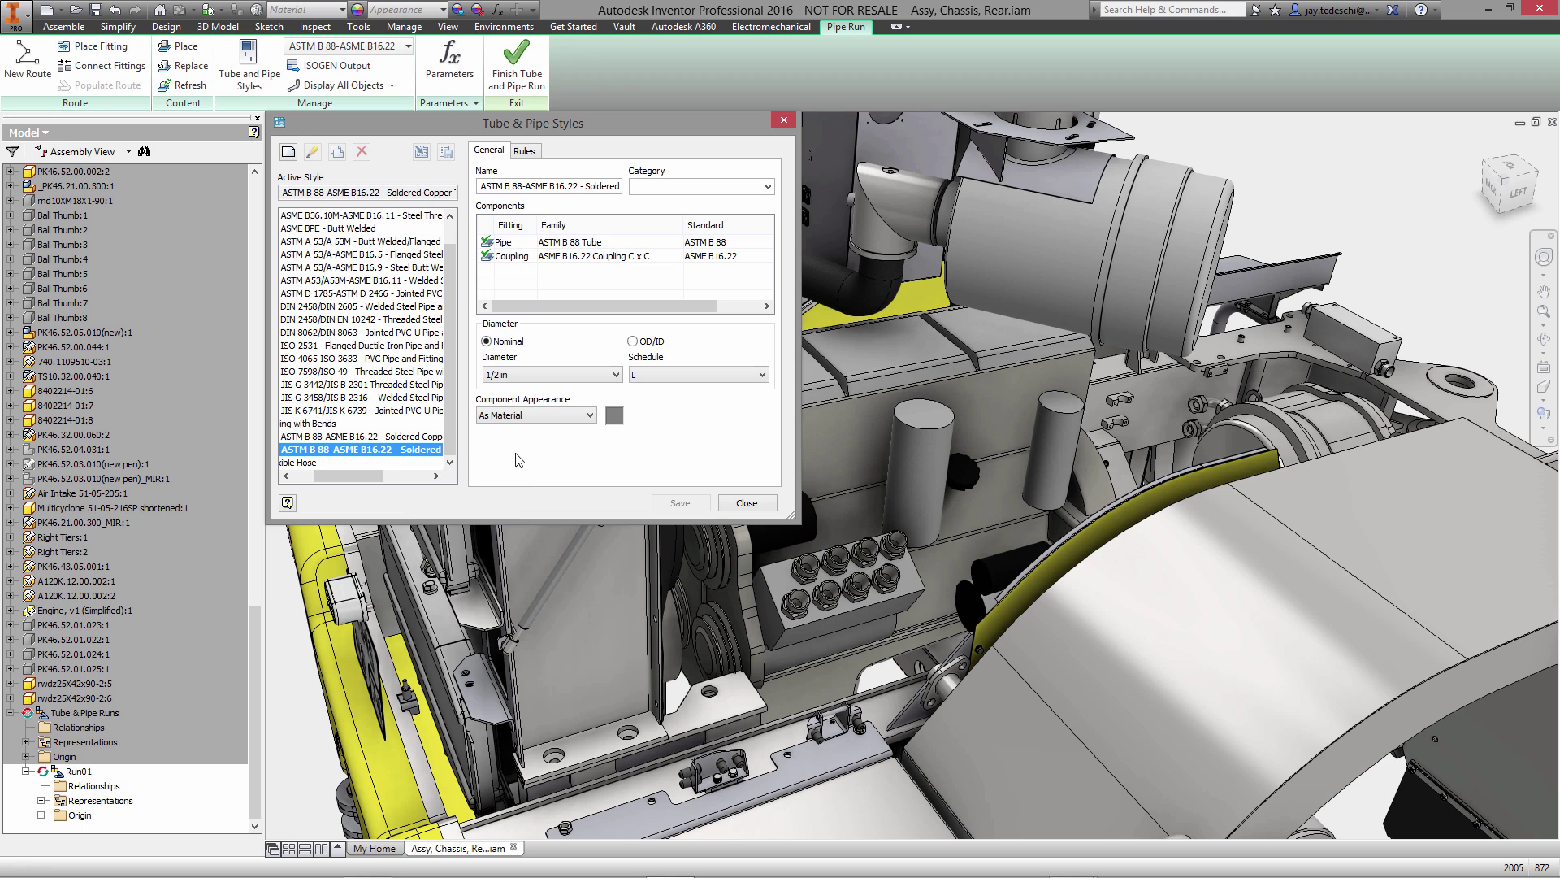
left_click(598, 242)
right_click(616, 244)
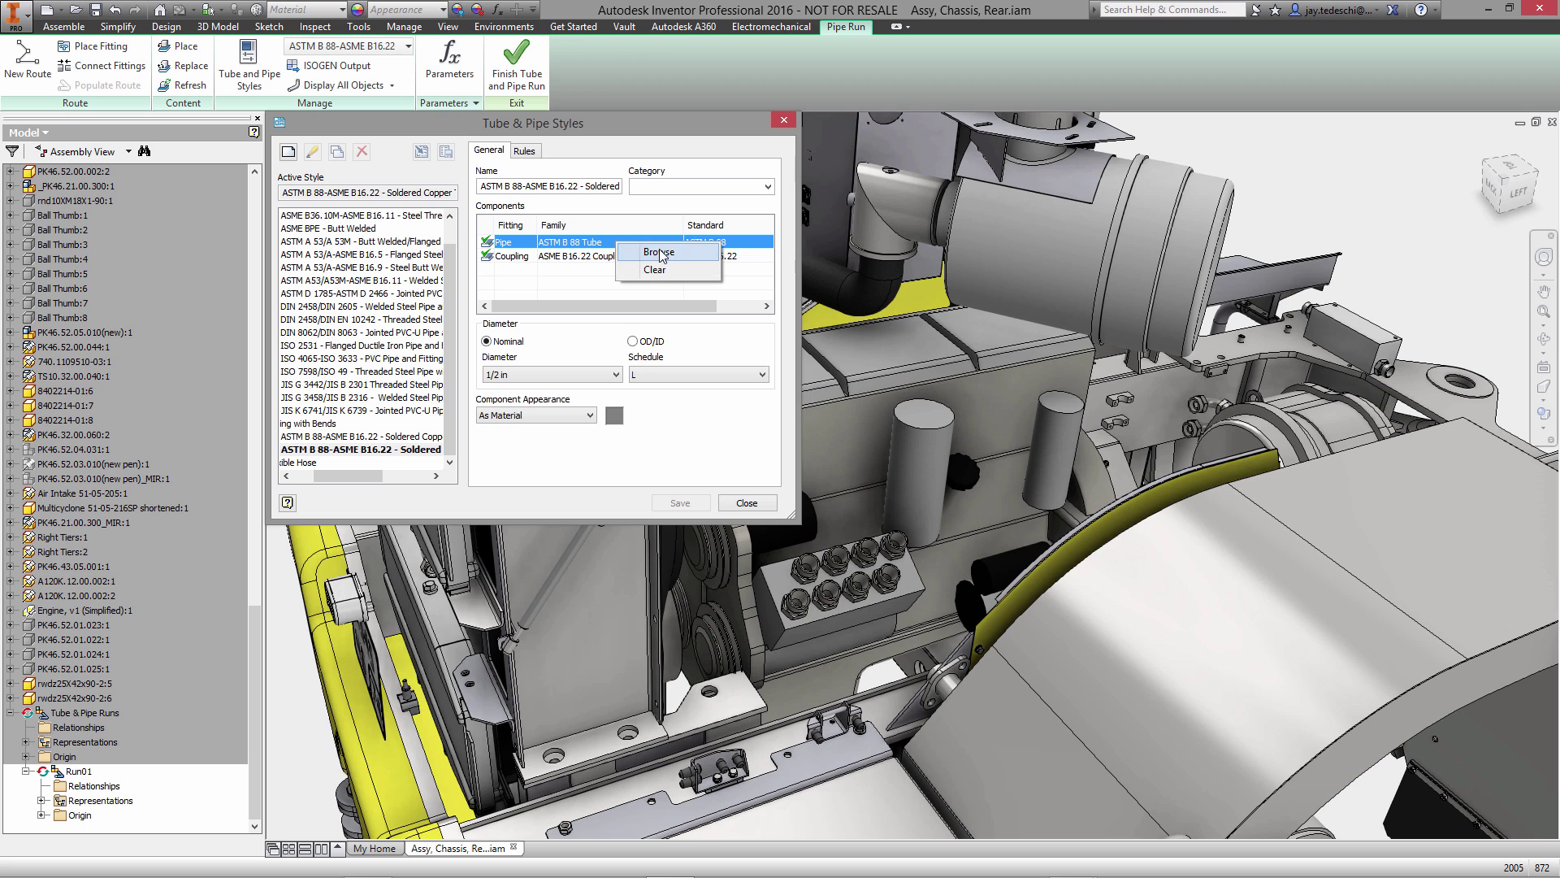
left_click(658, 272)
right_click(605, 241)
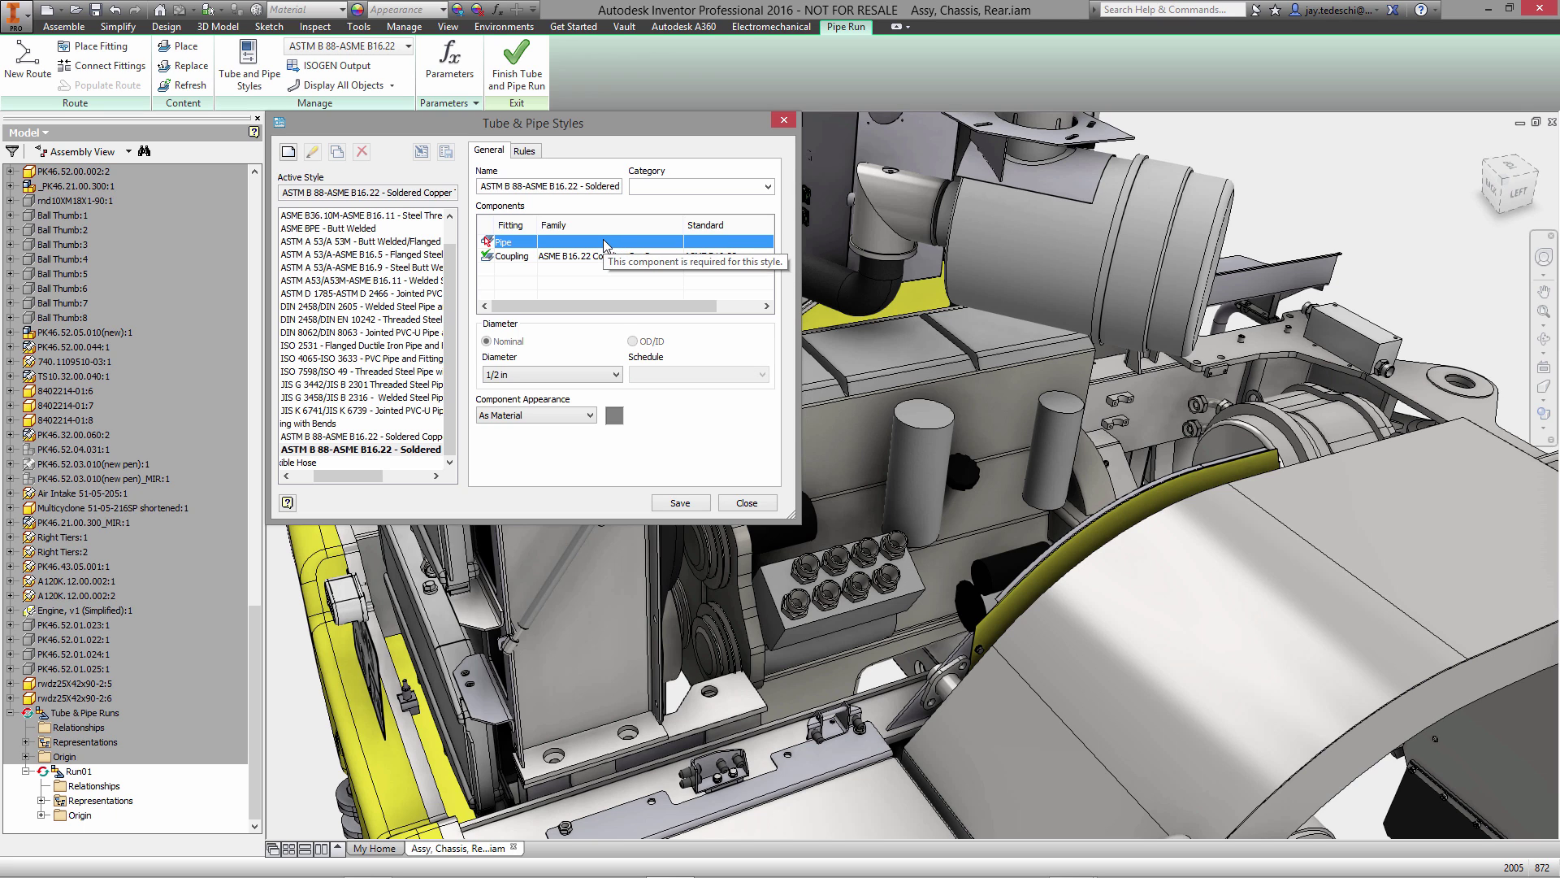
Choose the ASTM A 53/A 53M threaded Schedule 40 pipe from the library.
left_click(647, 251)
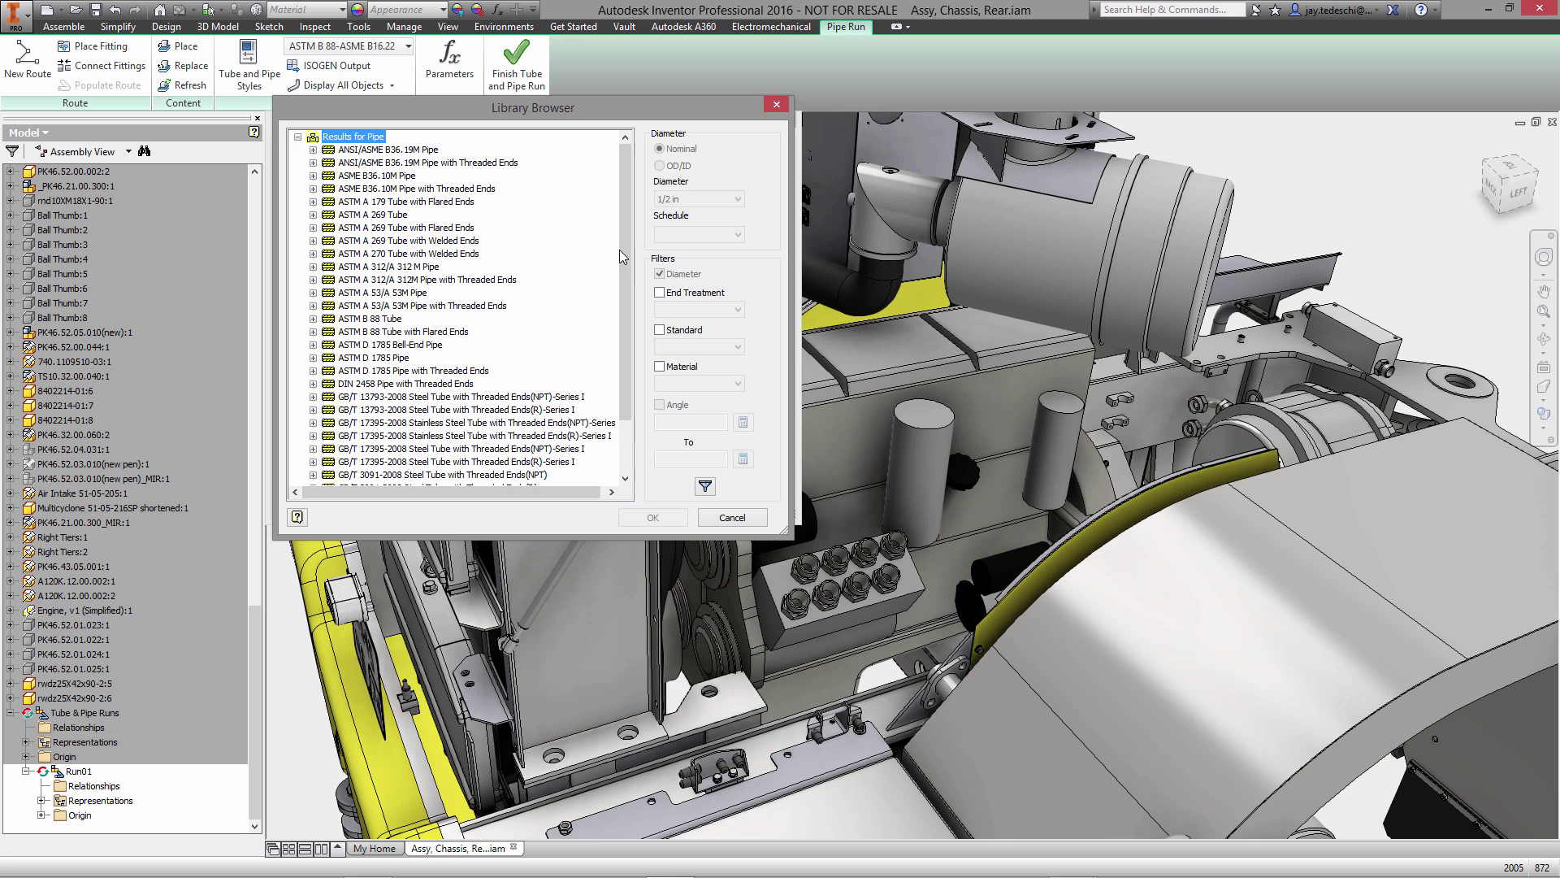
left_click(313, 306)
left_click(494, 319)
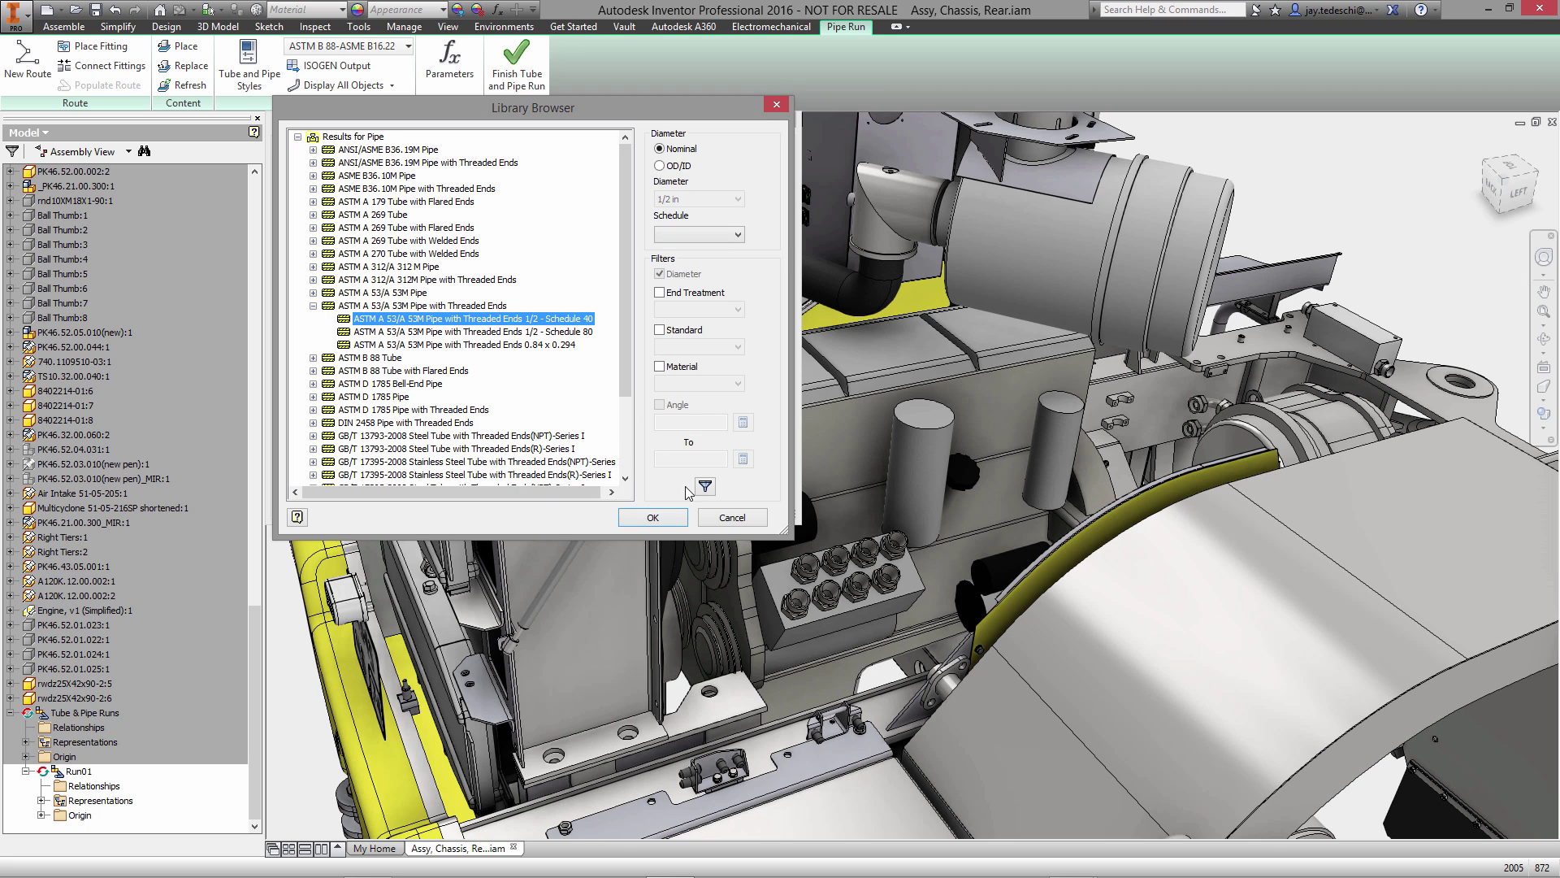
left_click(660, 518)
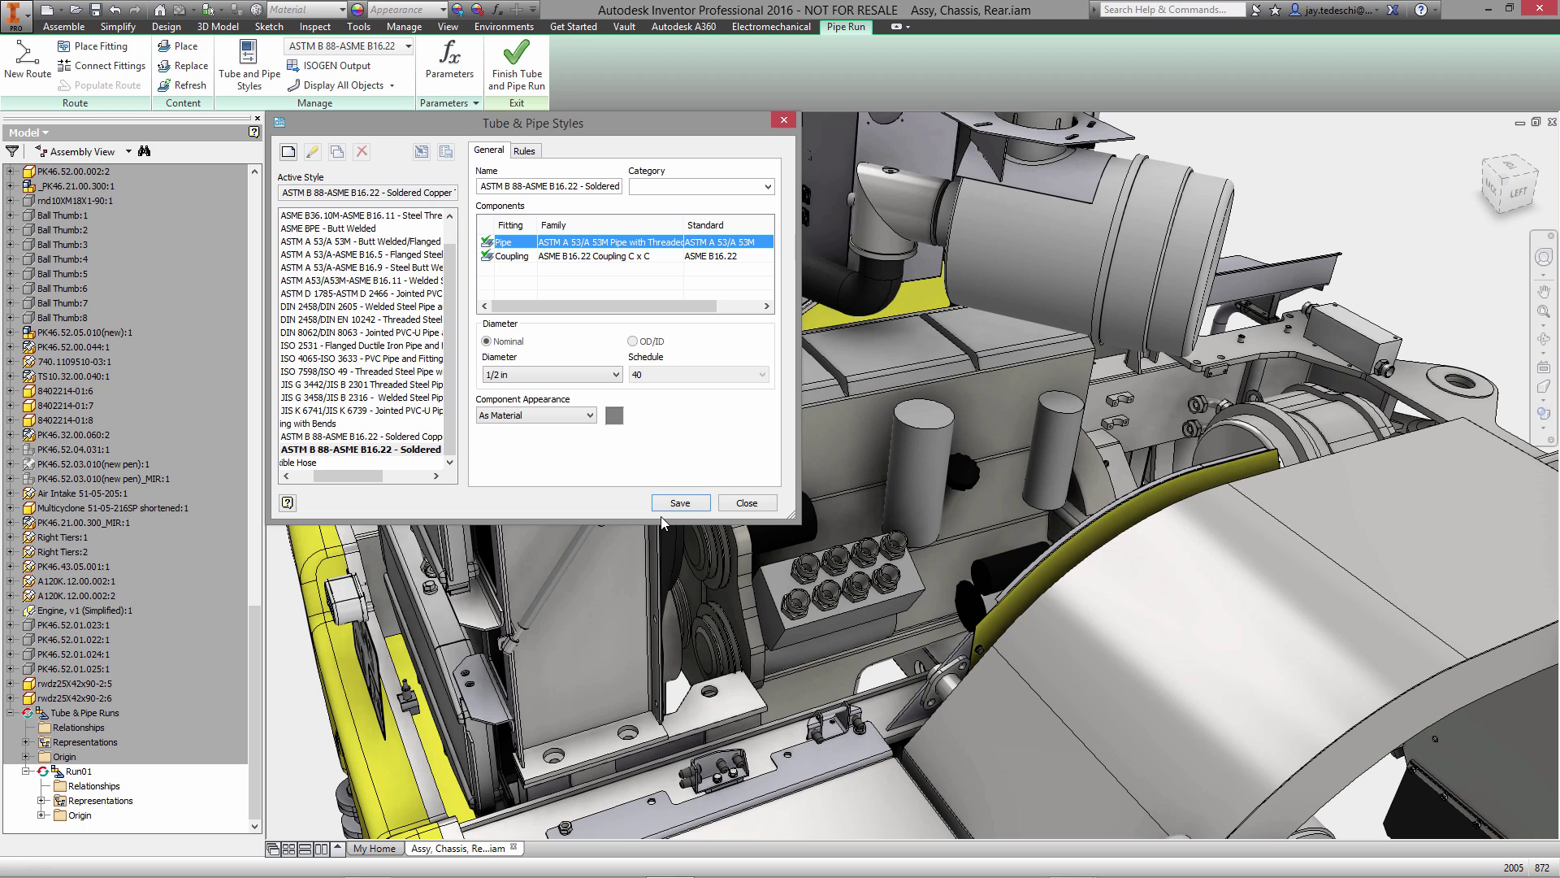
Clear the coupling and filter the library to Threaded, ASME B16.11 couplings.
right_click(617, 260)
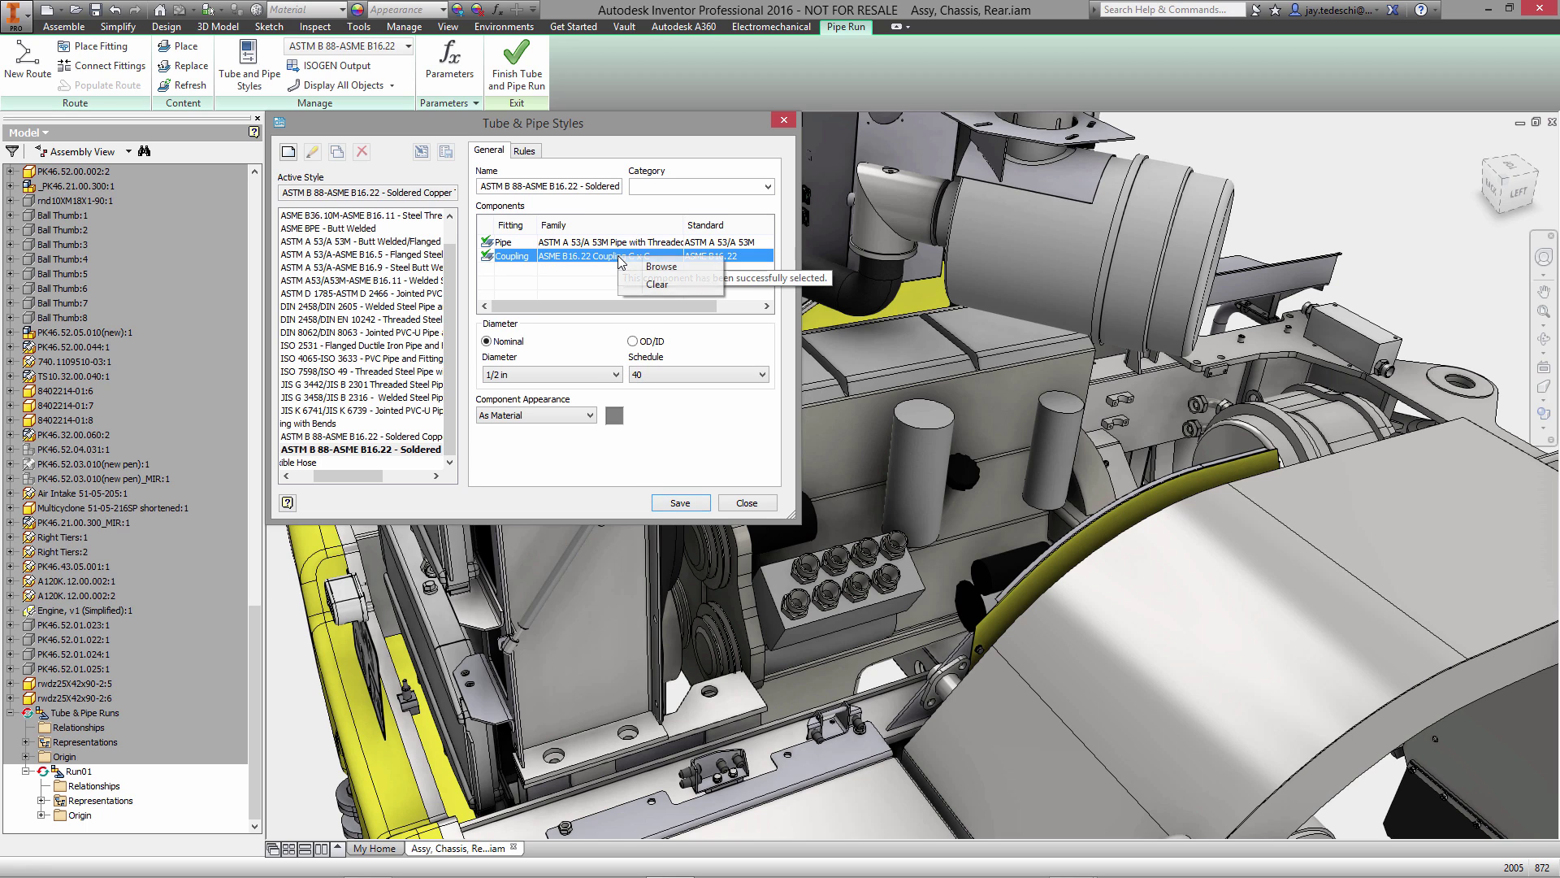
left_click(663, 285)
right_click(605, 256)
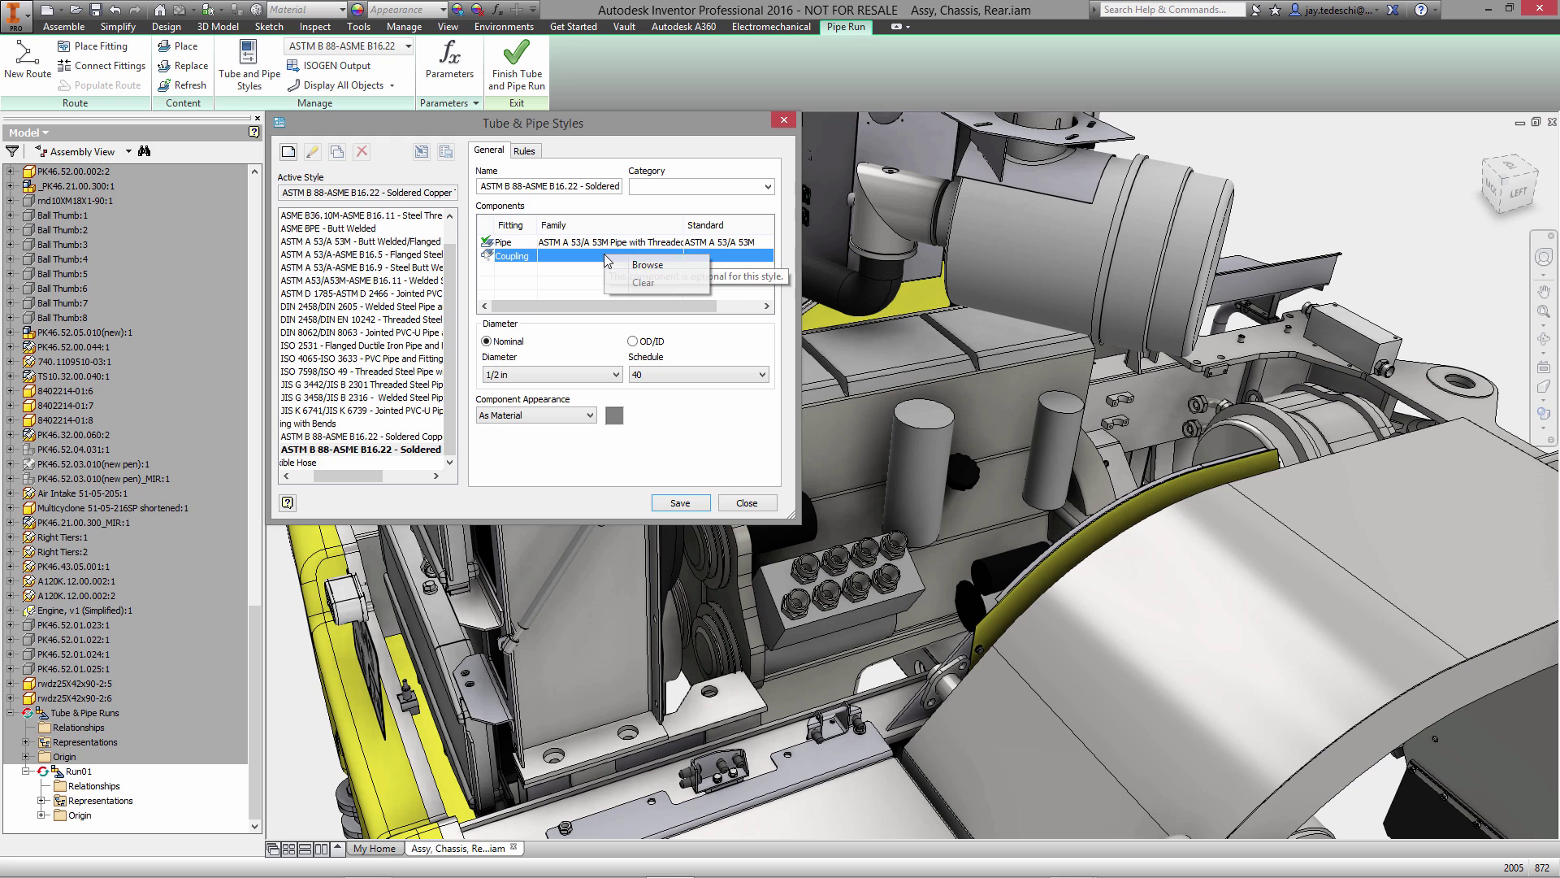
left_click(659, 271)
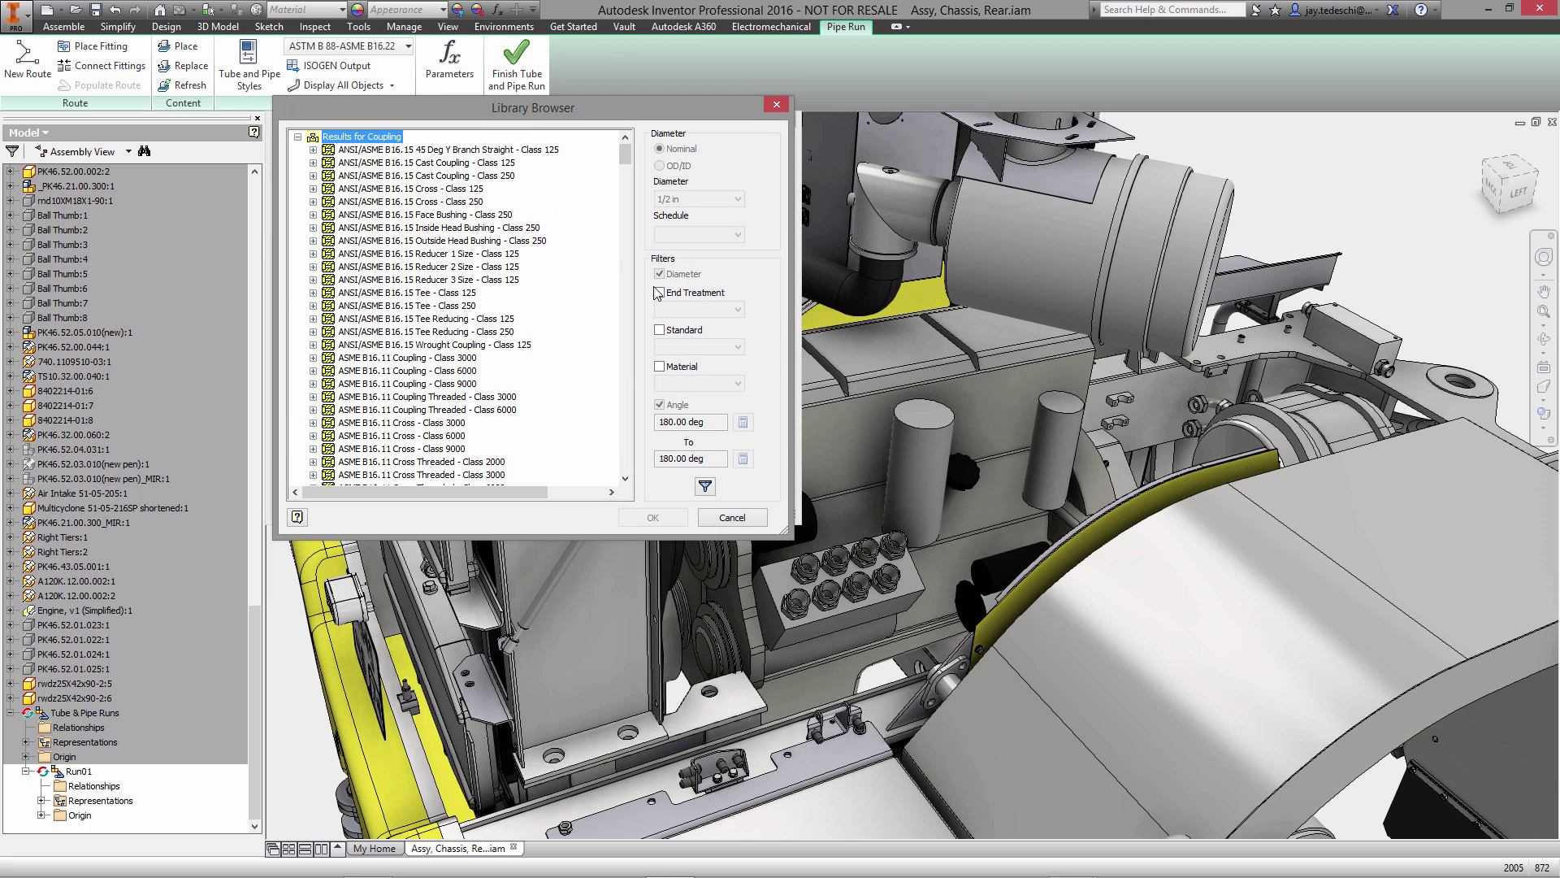
left_click(661, 293)
left_click(731, 310)
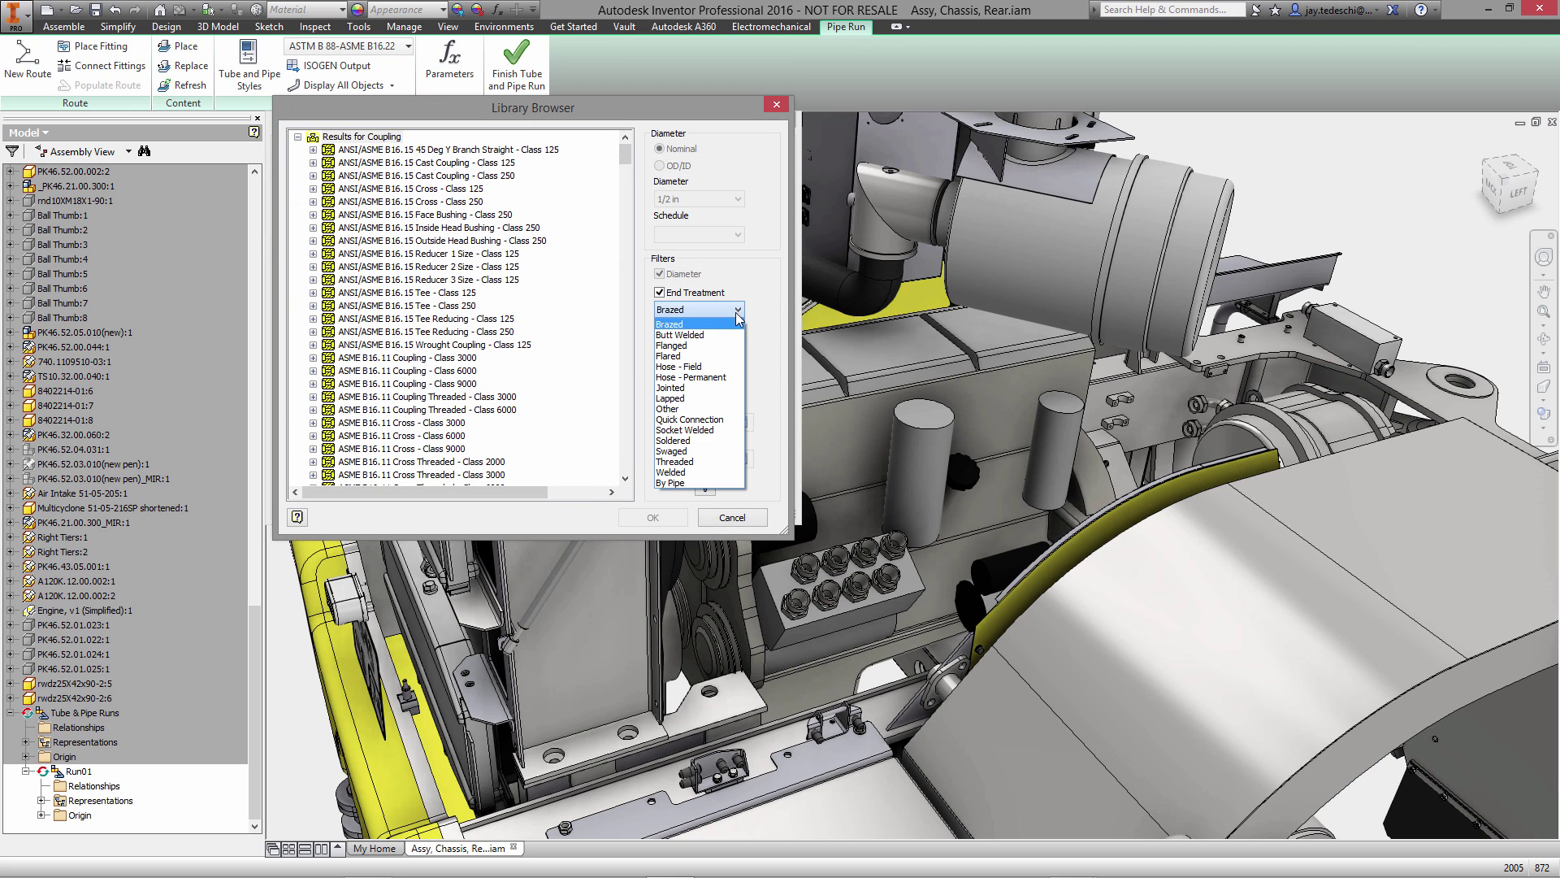
left_click(685, 461)
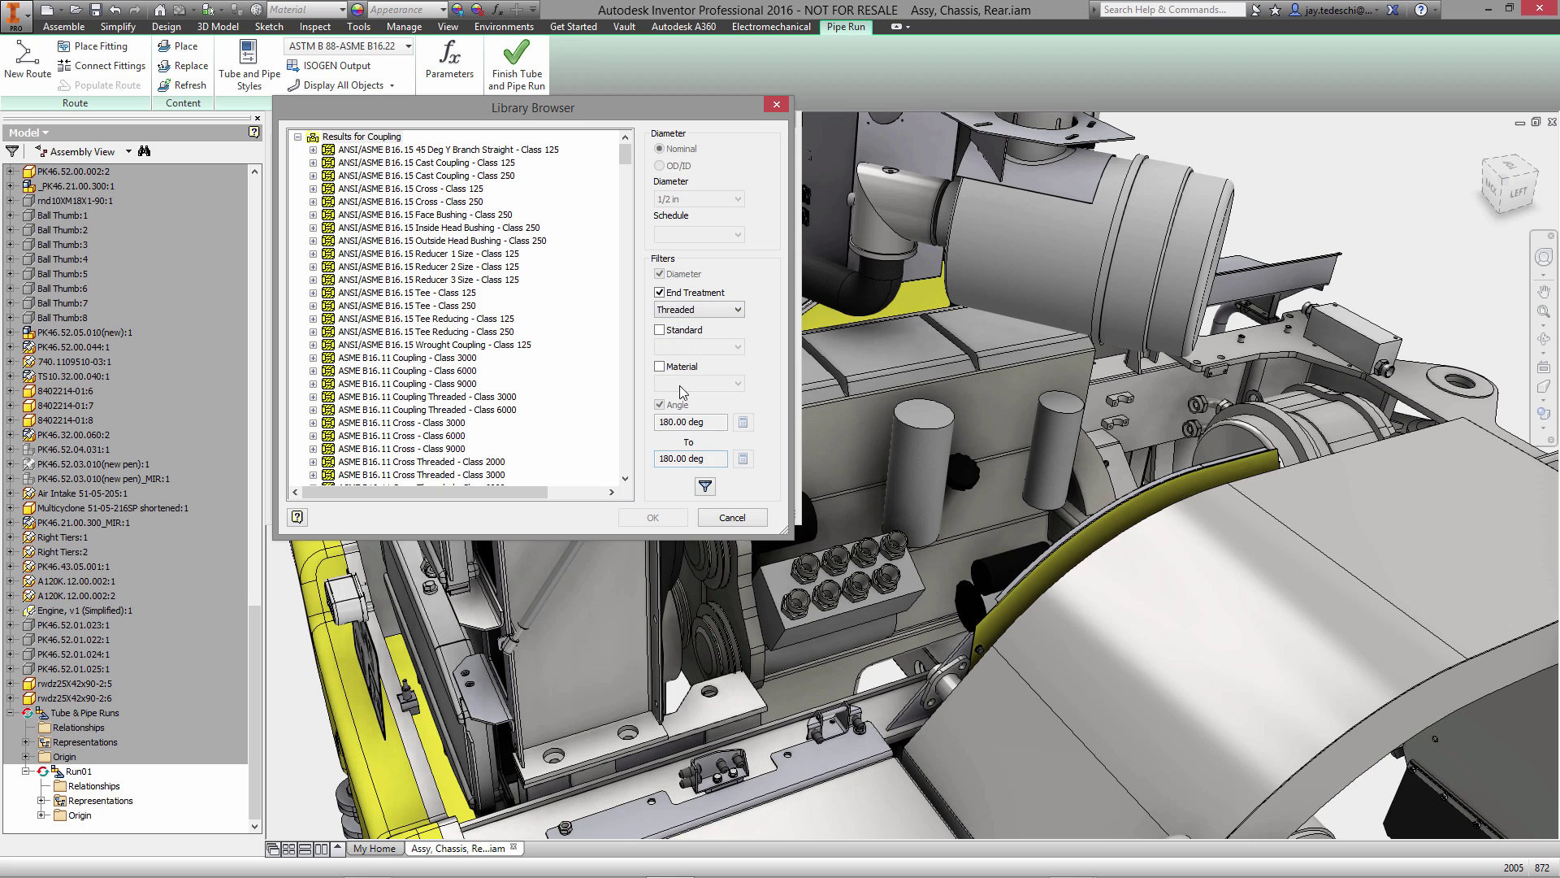
left_click(659, 330)
left_click(738, 348)
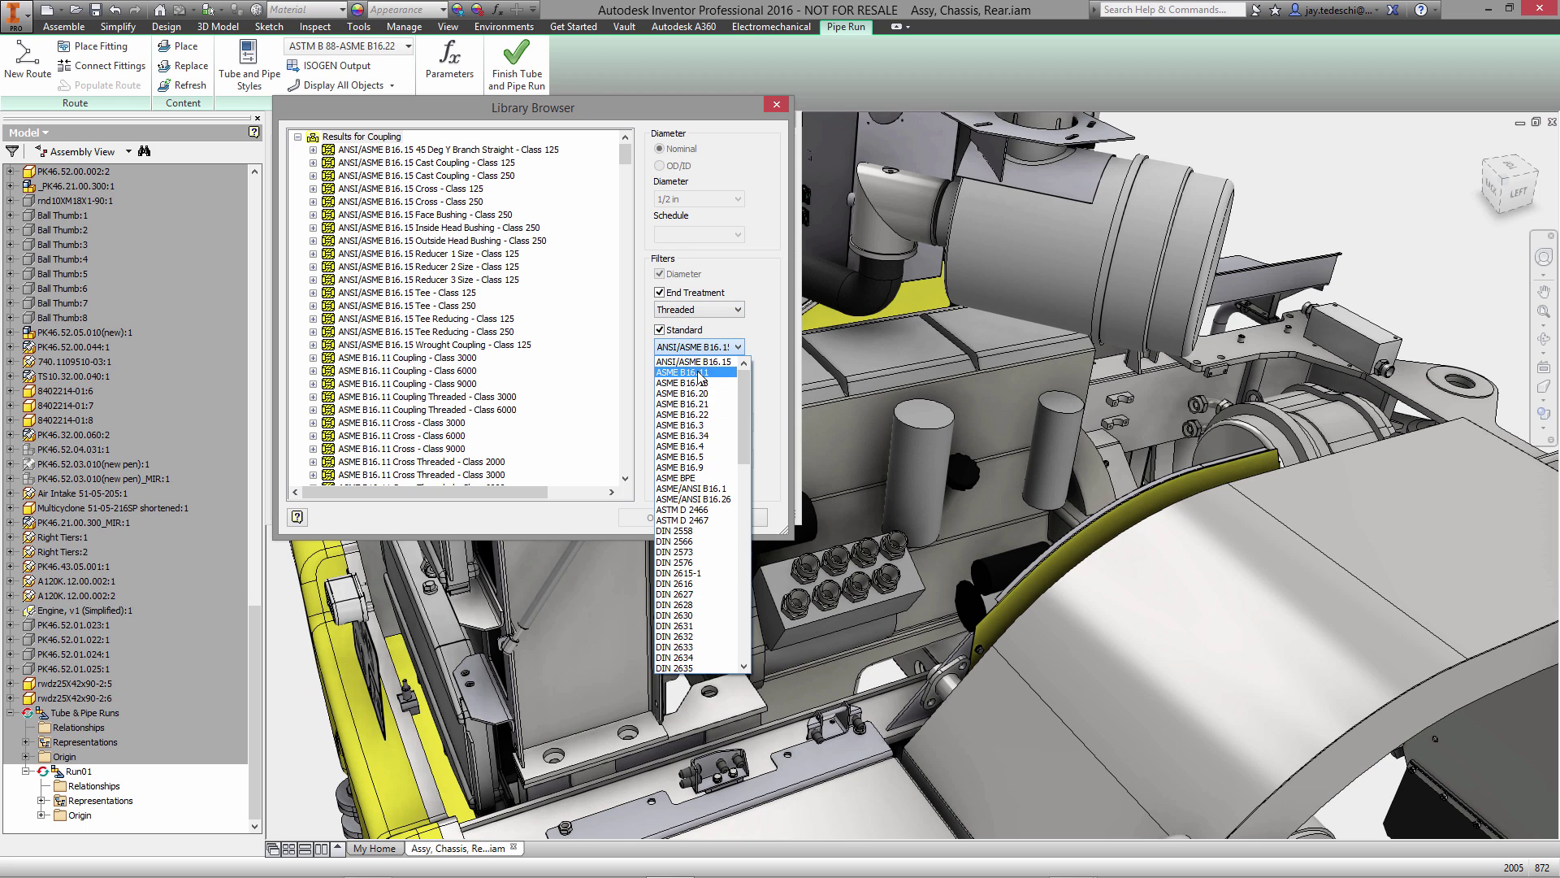
left_click(699, 372)
left_click(704, 487)
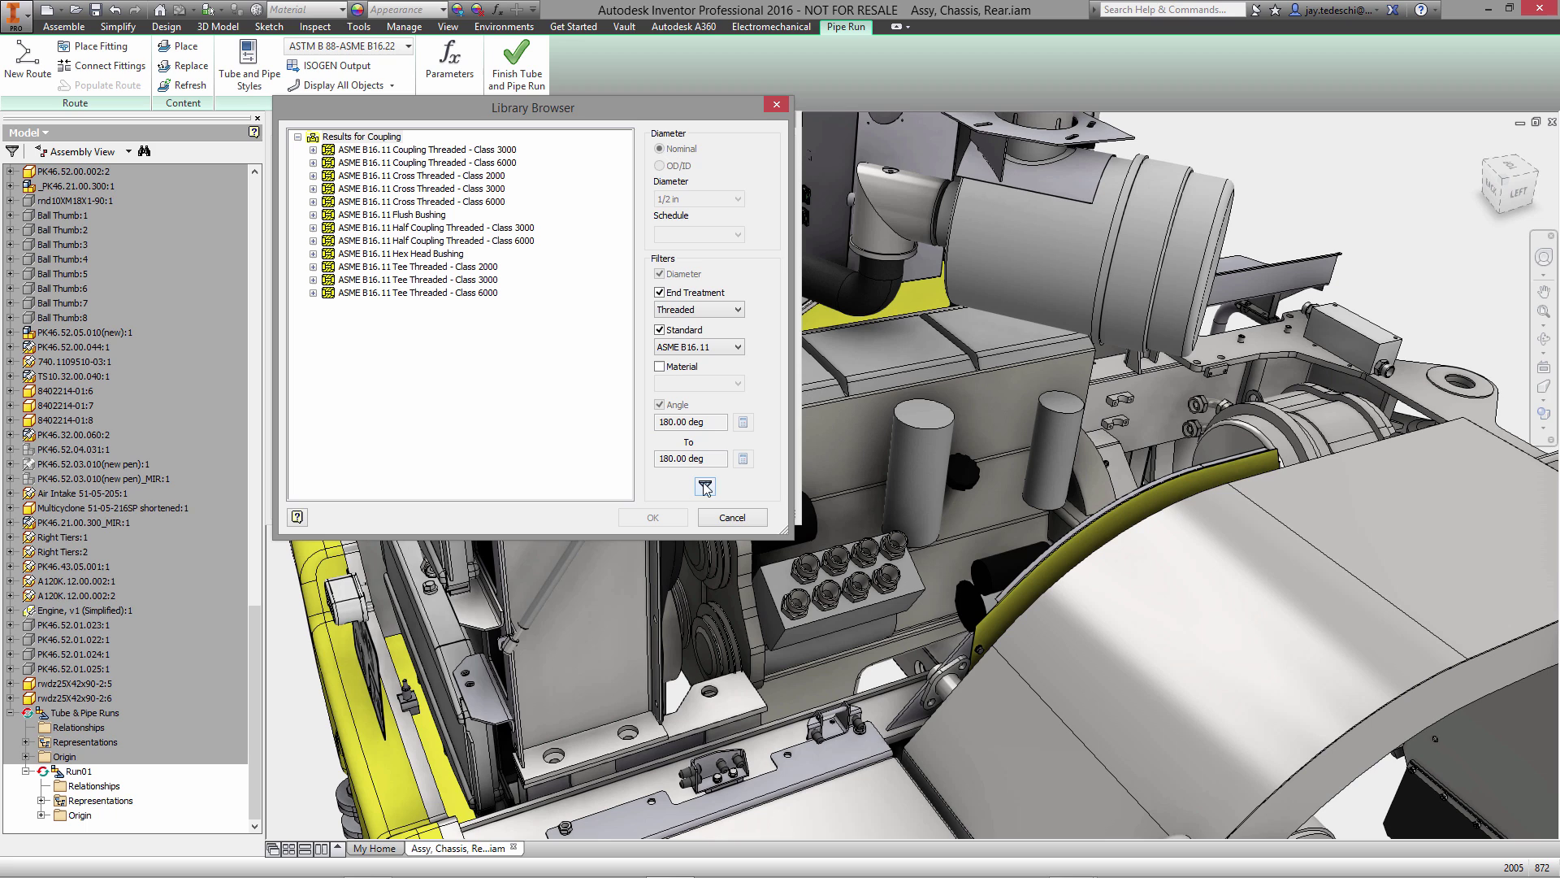
Pick the 1/2 x 1/2 Threaded Class 3000 coupling for the style.
left_click(312, 149)
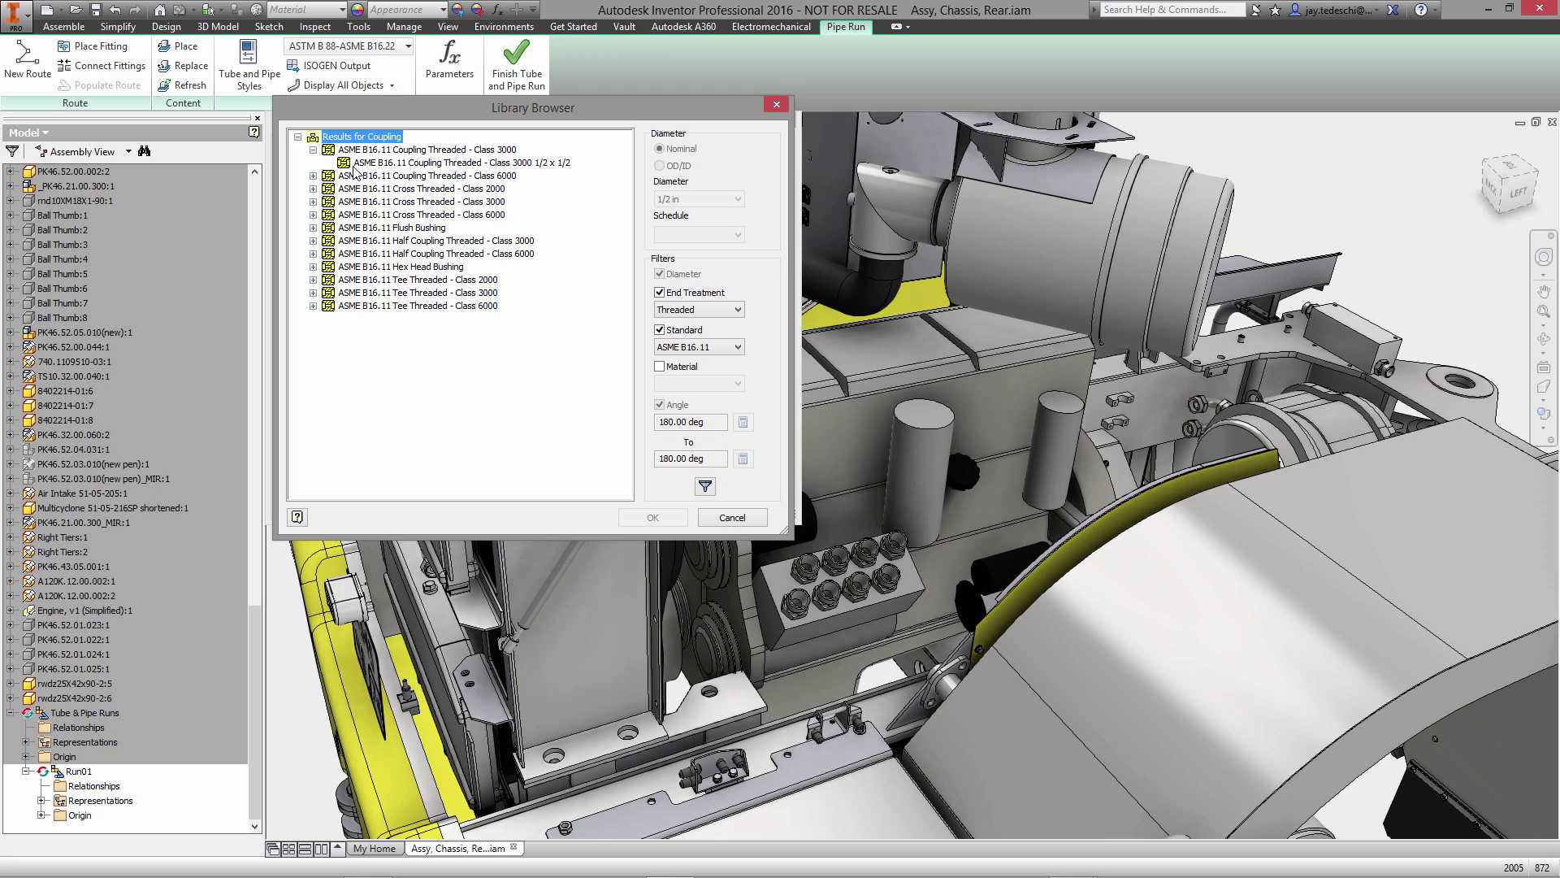
left_click(453, 162)
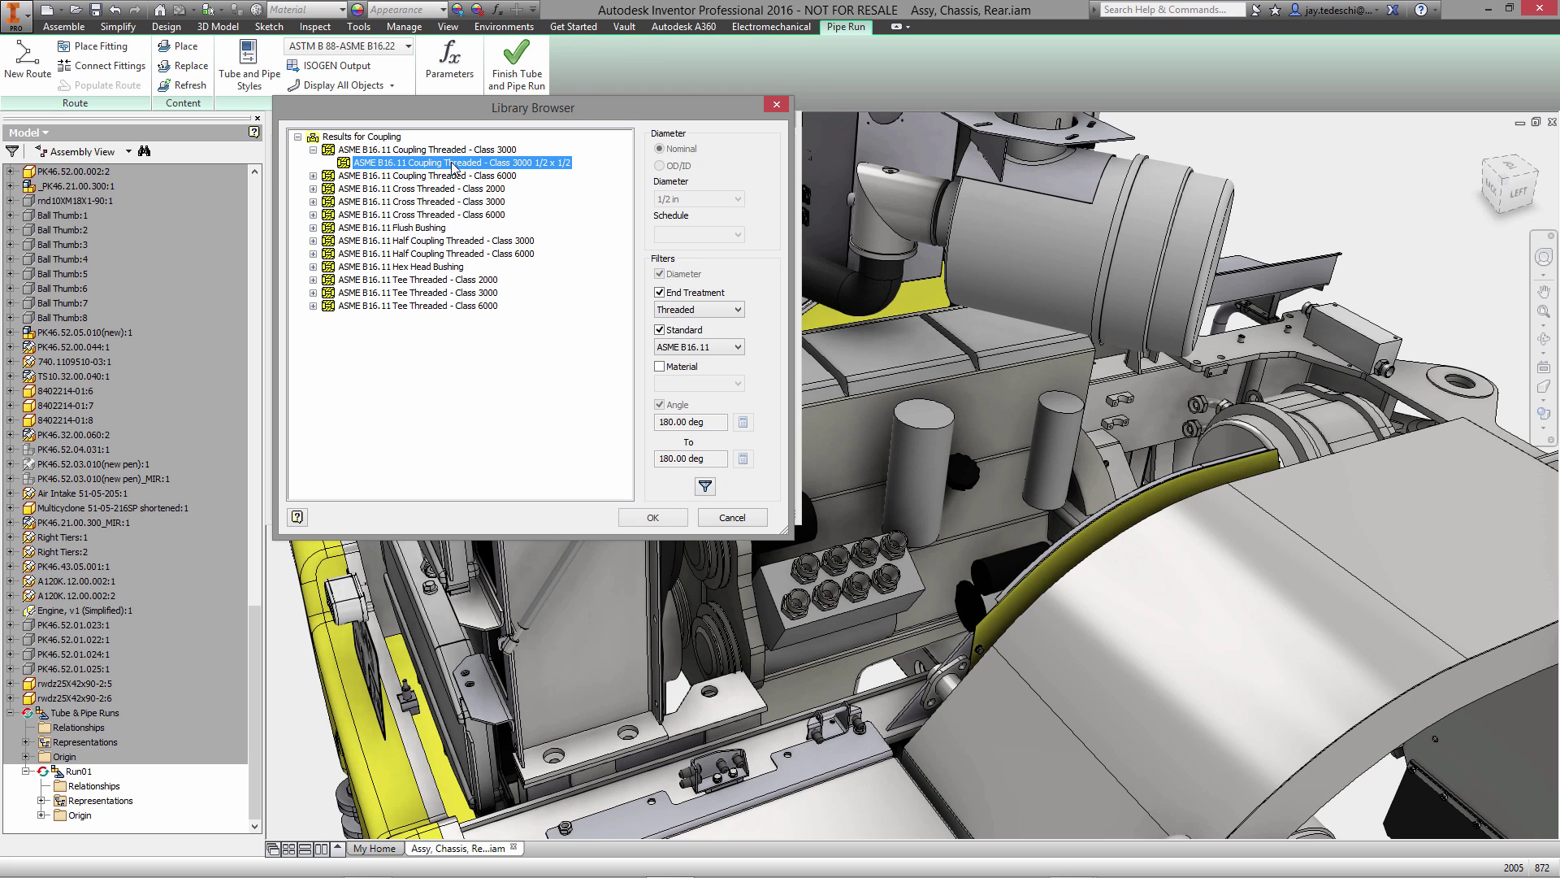
left_click(655, 518)
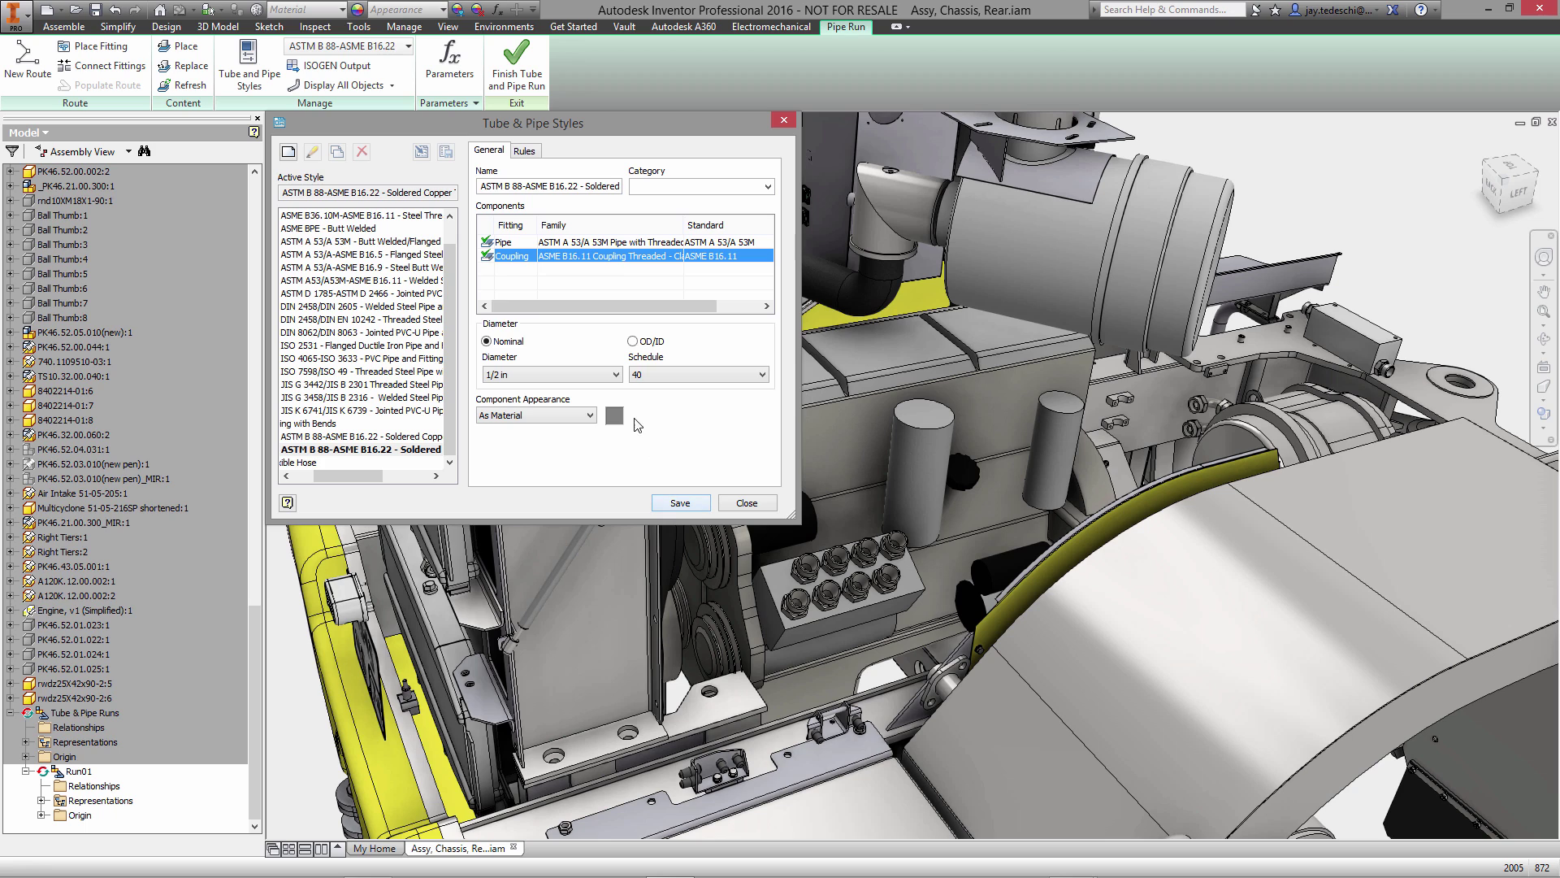
Set the style's nominal diameter to 1 in and its appearance to Zinc Chromate 2.
left_click(613, 375)
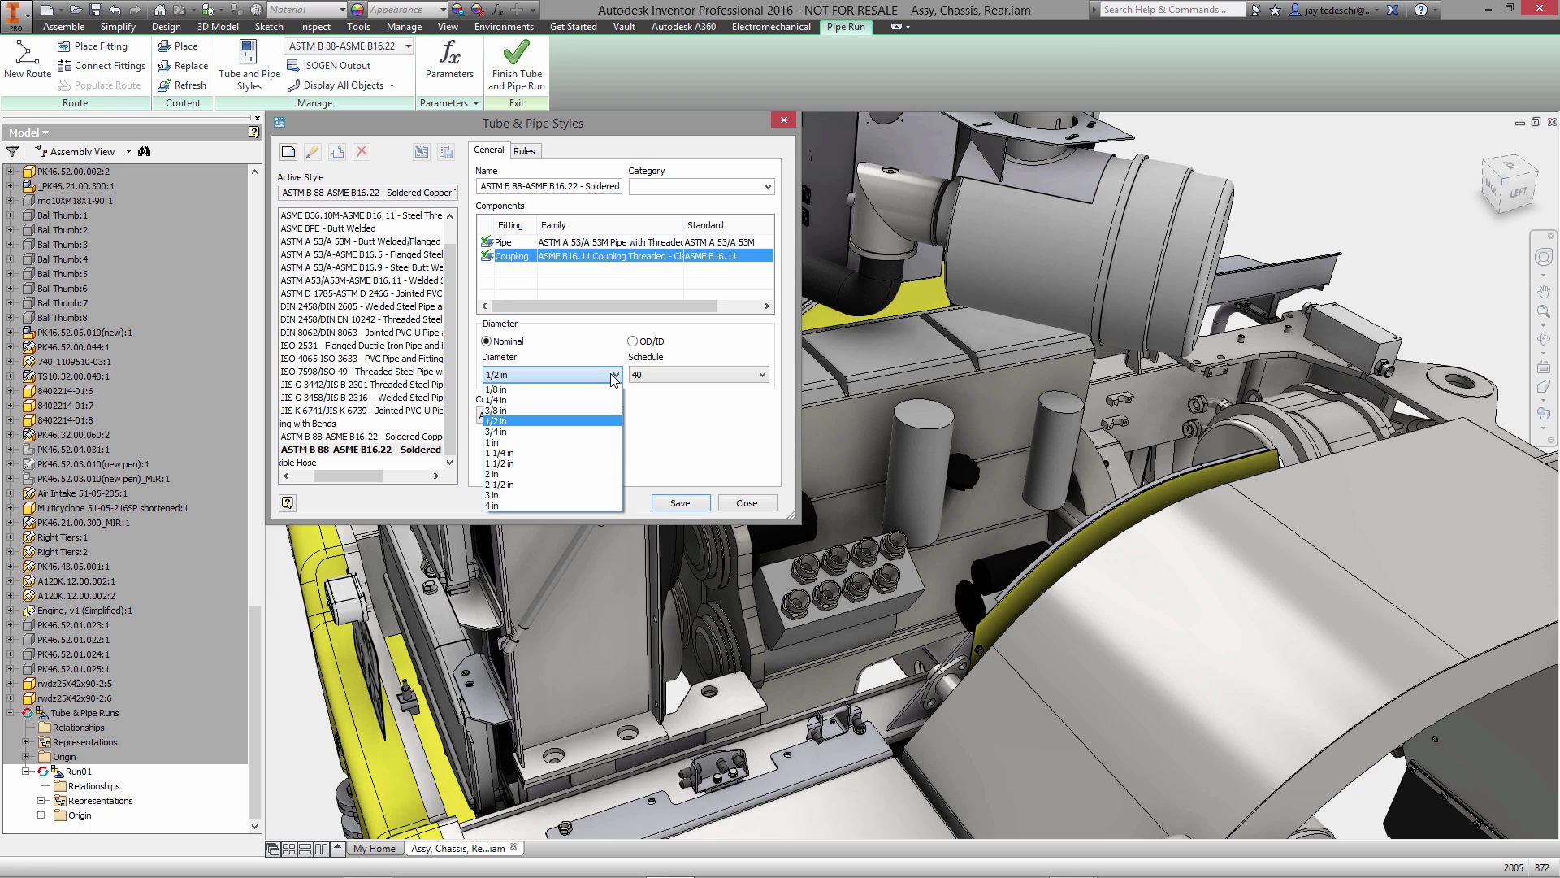
left_click(498, 443)
left_click(582, 416)
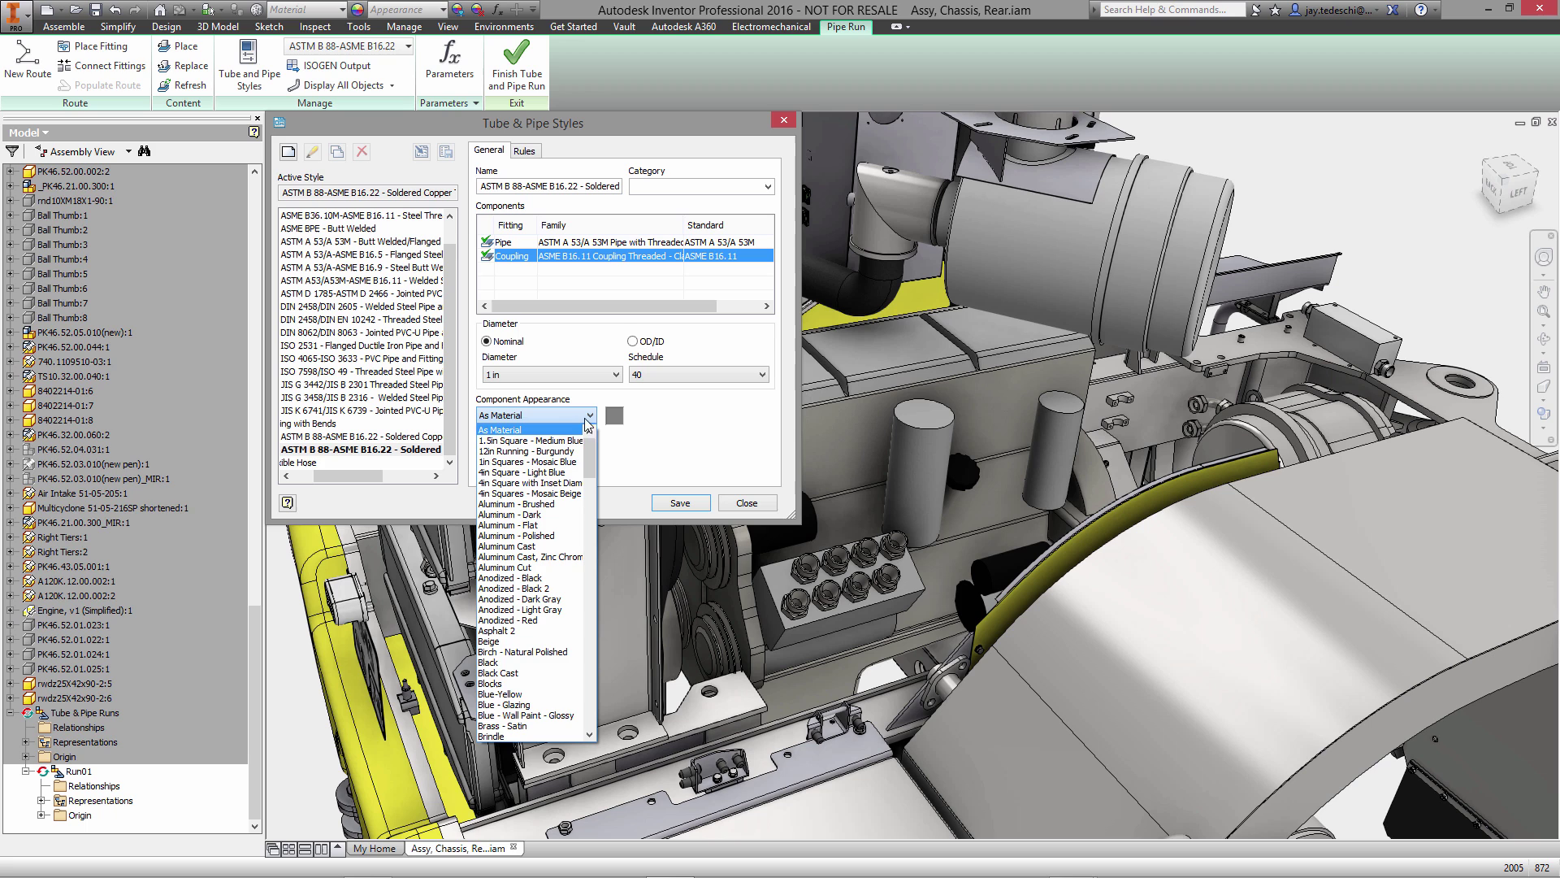
left_click_drag(590, 451, 611, 719)
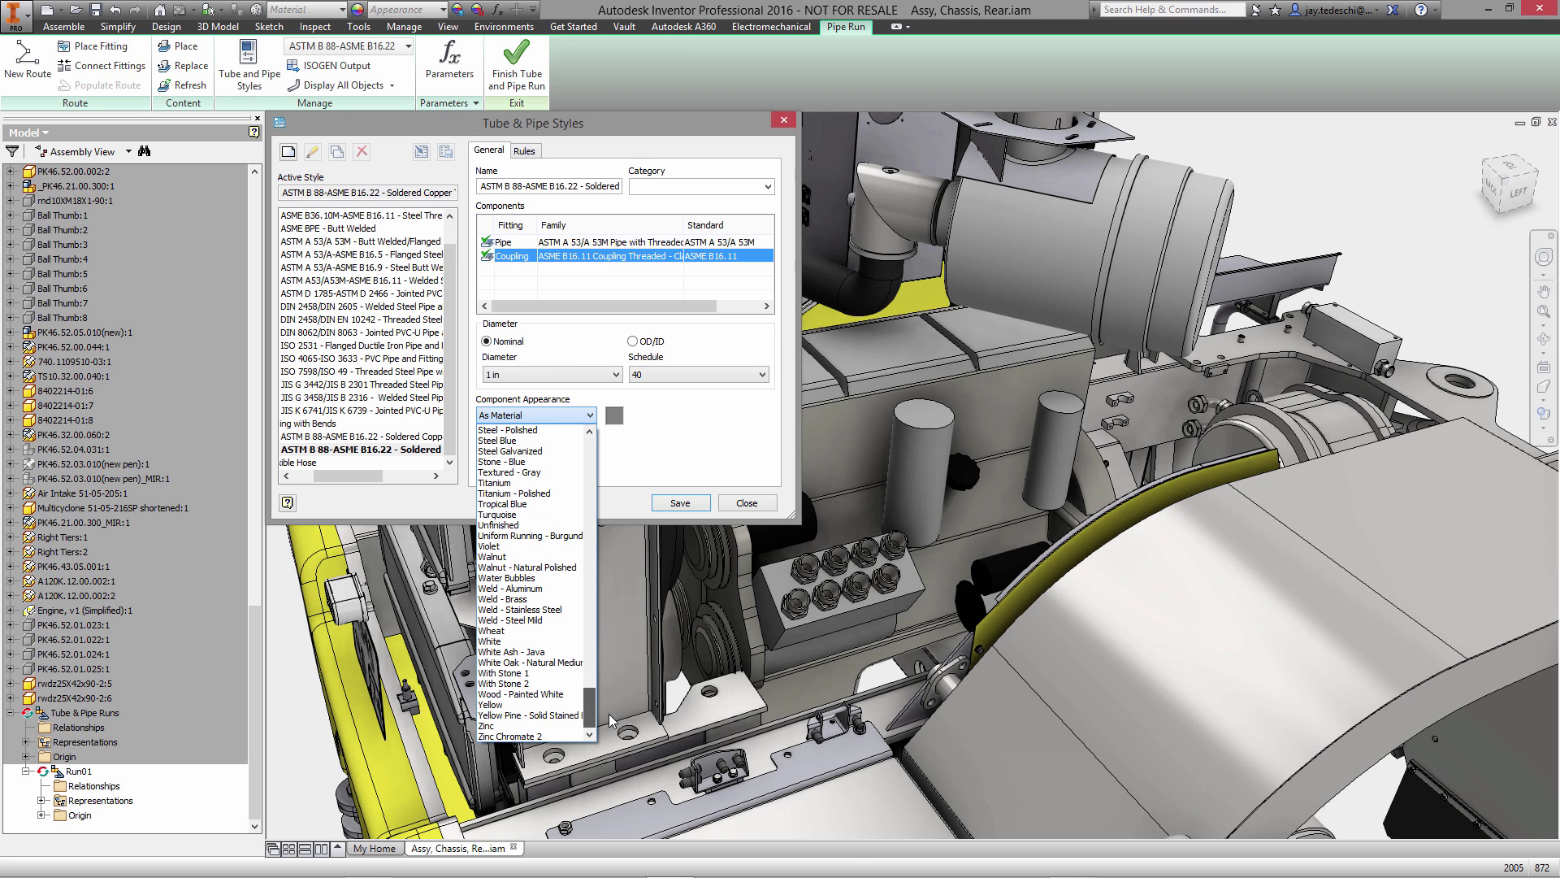
left_click(542, 737)
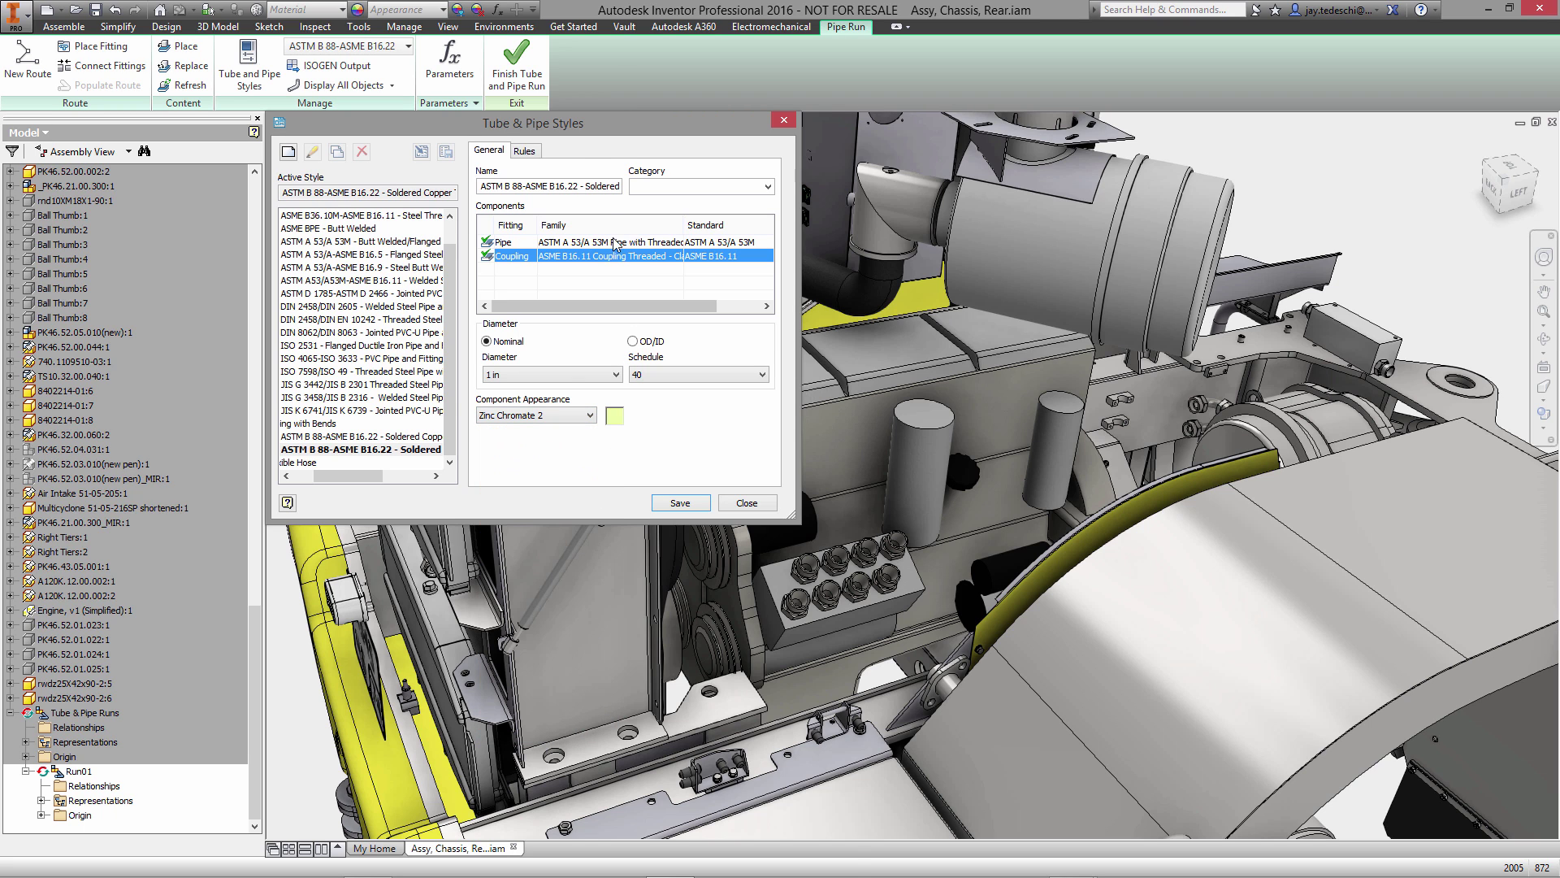
Set the maximum segment length to 150 in on the Rules tab.
left_click(524, 151)
left_click_drag(532, 234, 486, 235)
type("150.00")
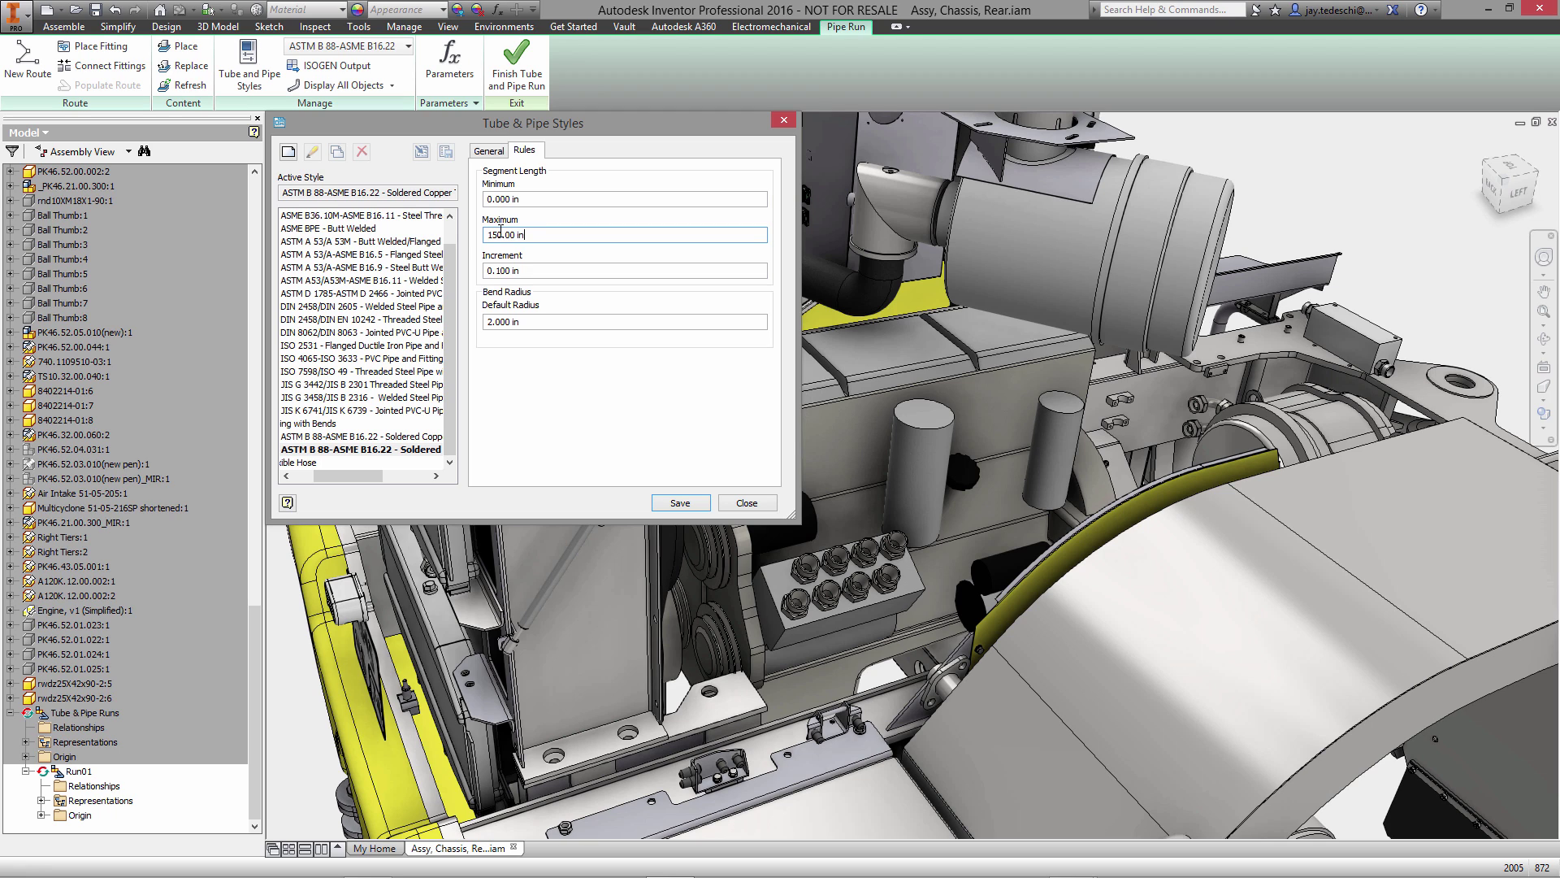
left_click(488, 151)
Rename the style 'ASTM A 53/A 53M, BENT STEEL TUBE, 1"', save it, and close Styles.
left_click(524, 187)
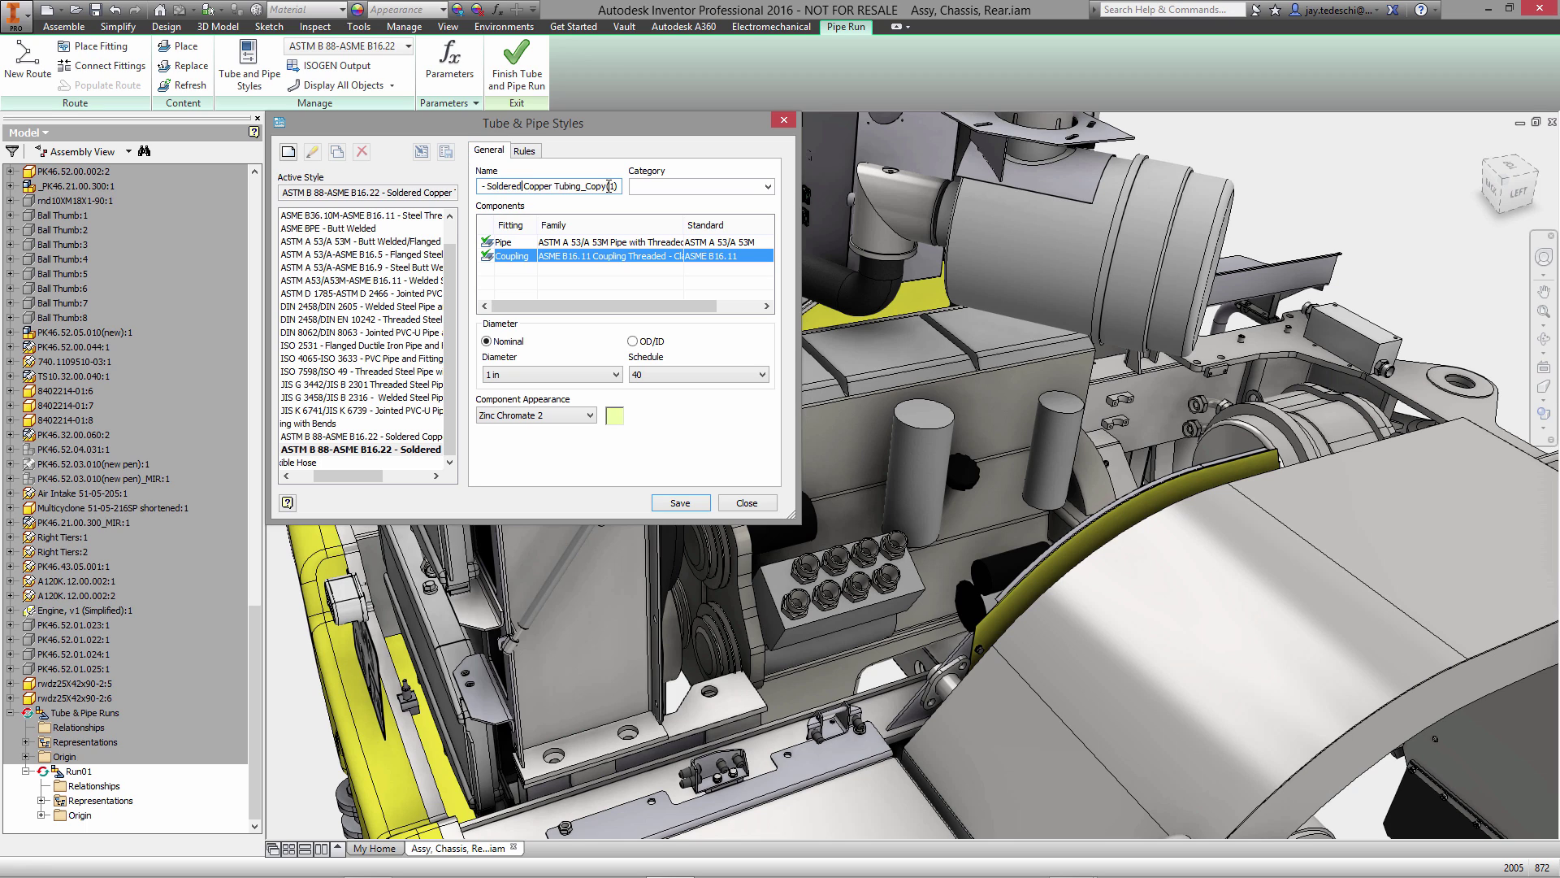
left_click_drag(612, 187, 509, 188)
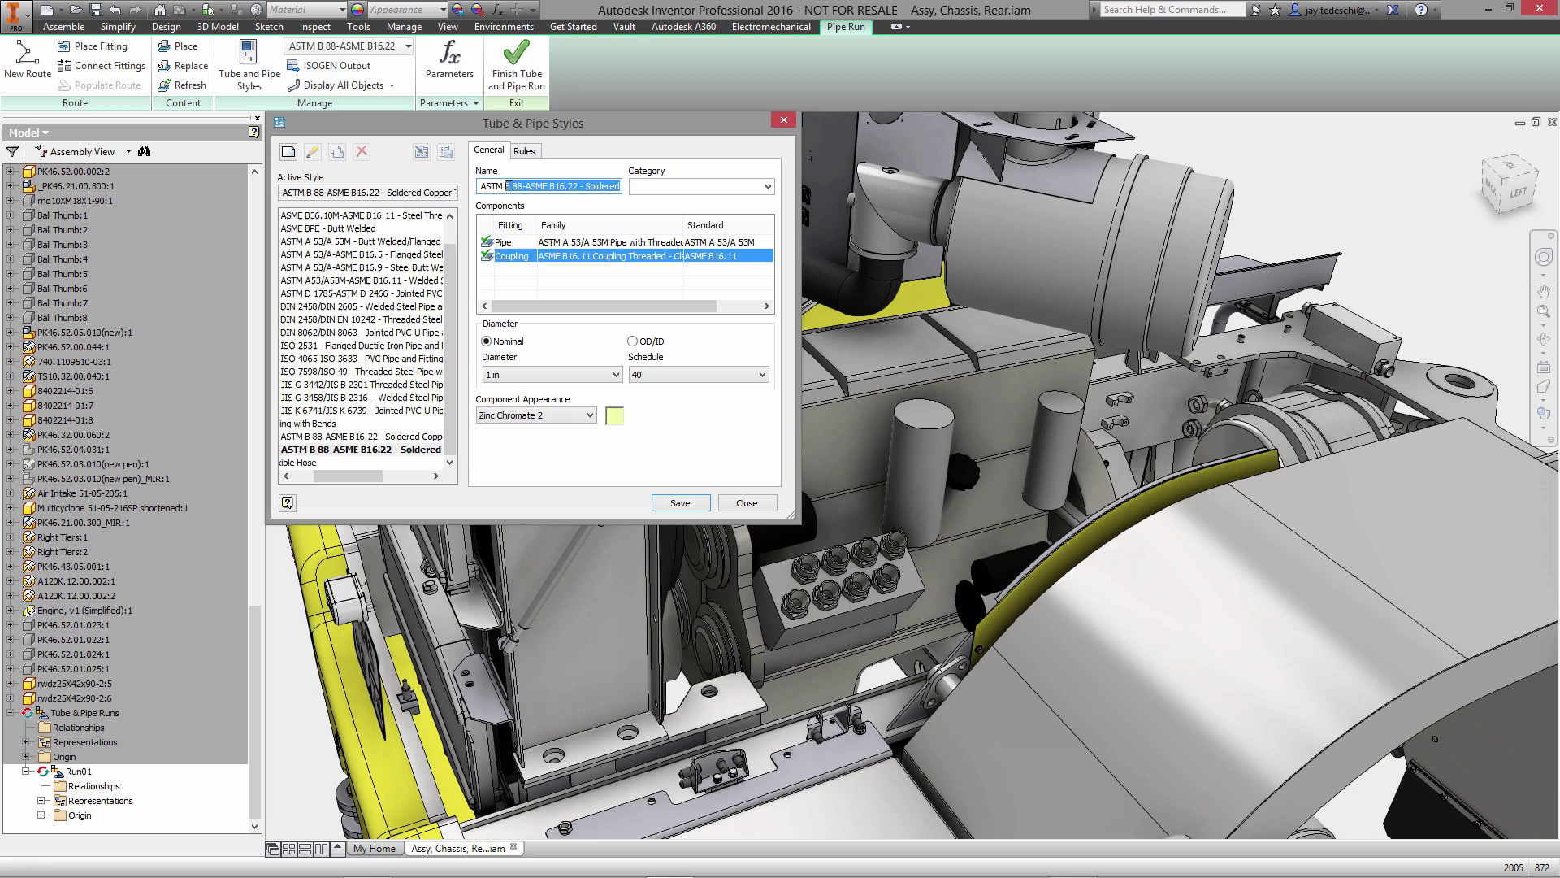
key("BackSpace")
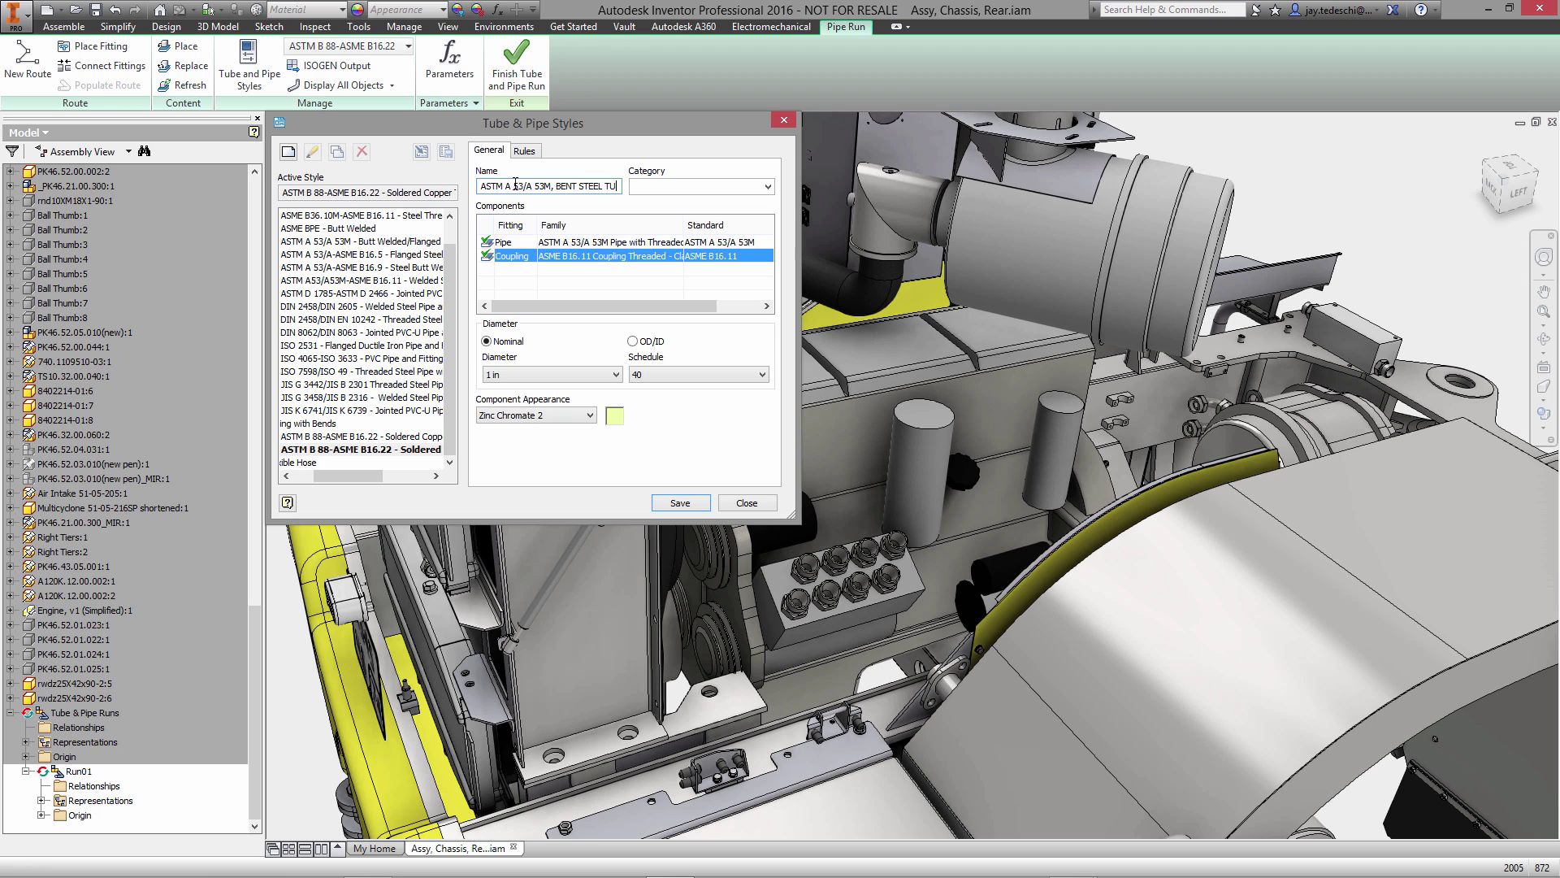
type("BE, 1\"")
left_click(682, 503)
left_click(742, 505)
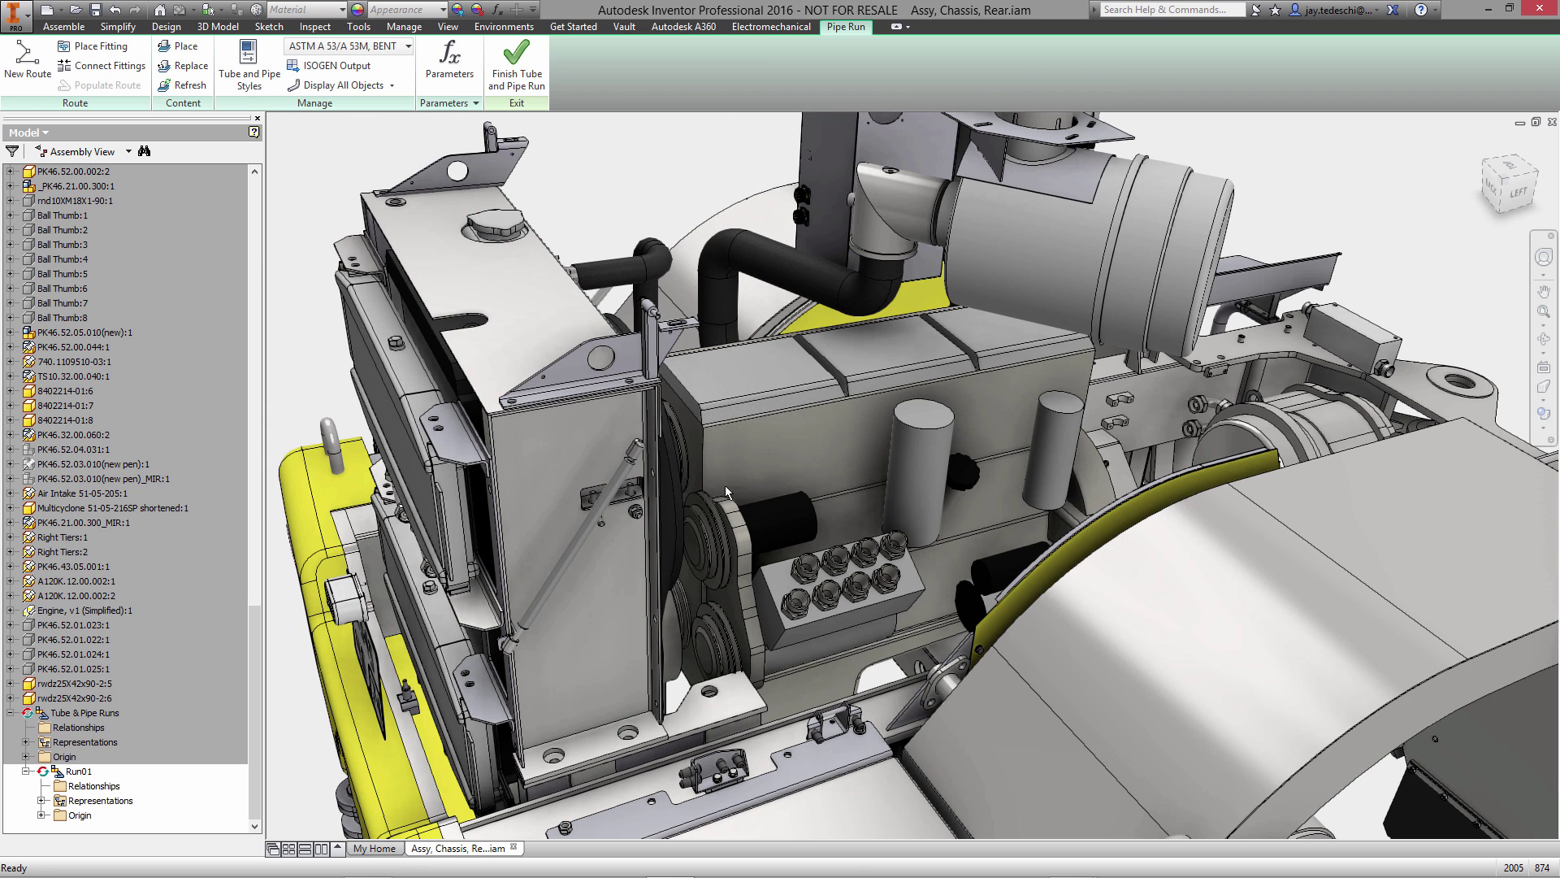
Keep the bent steel tube style active and create Route01 with the default file name.
left_click(408, 46)
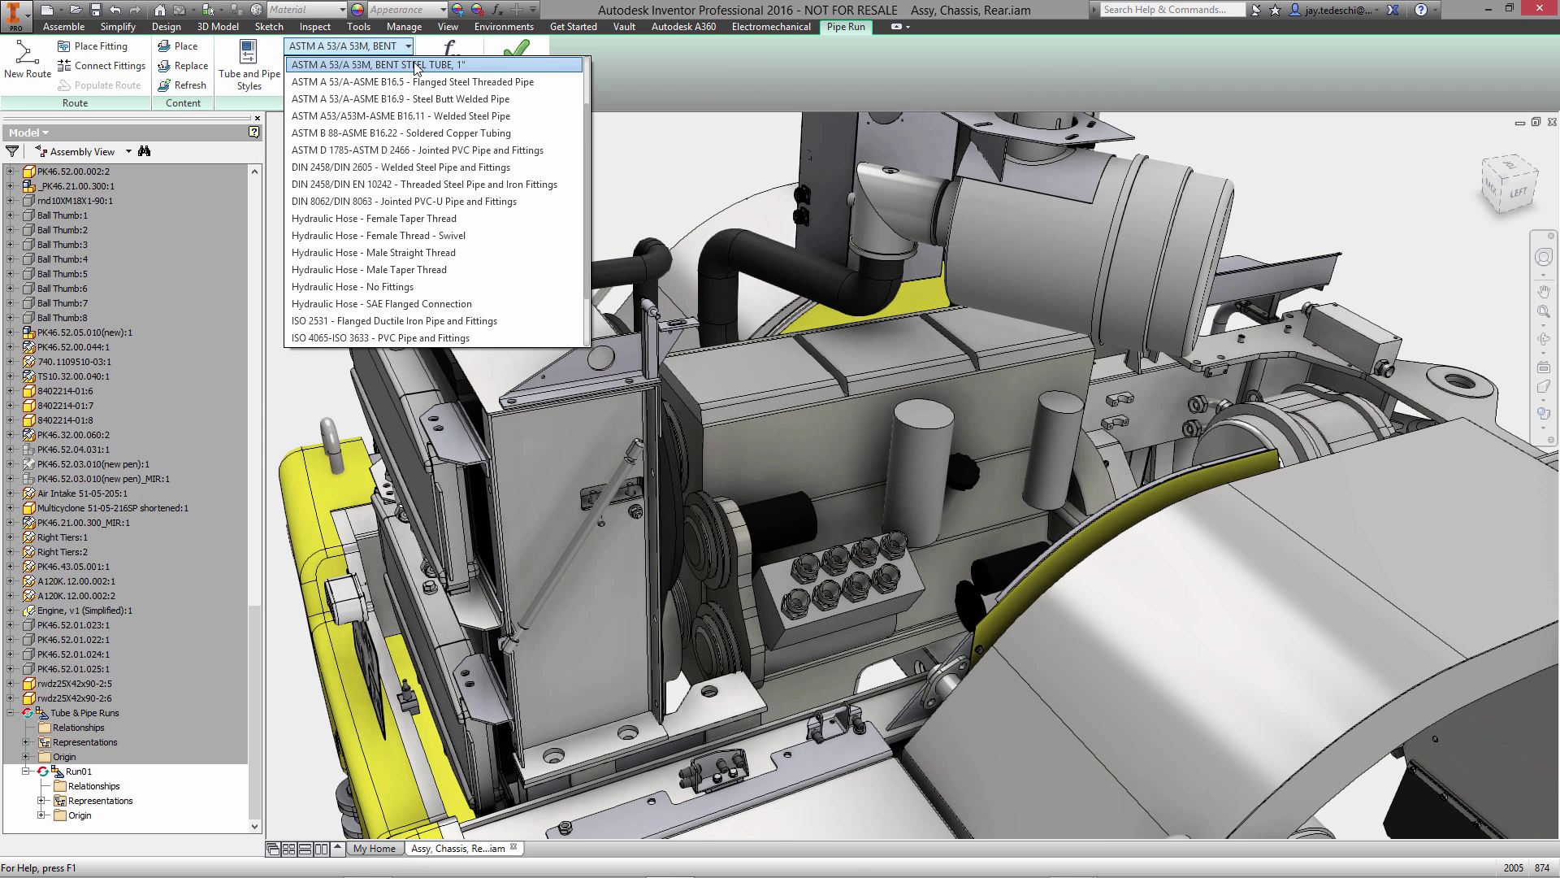
left_click(449, 67)
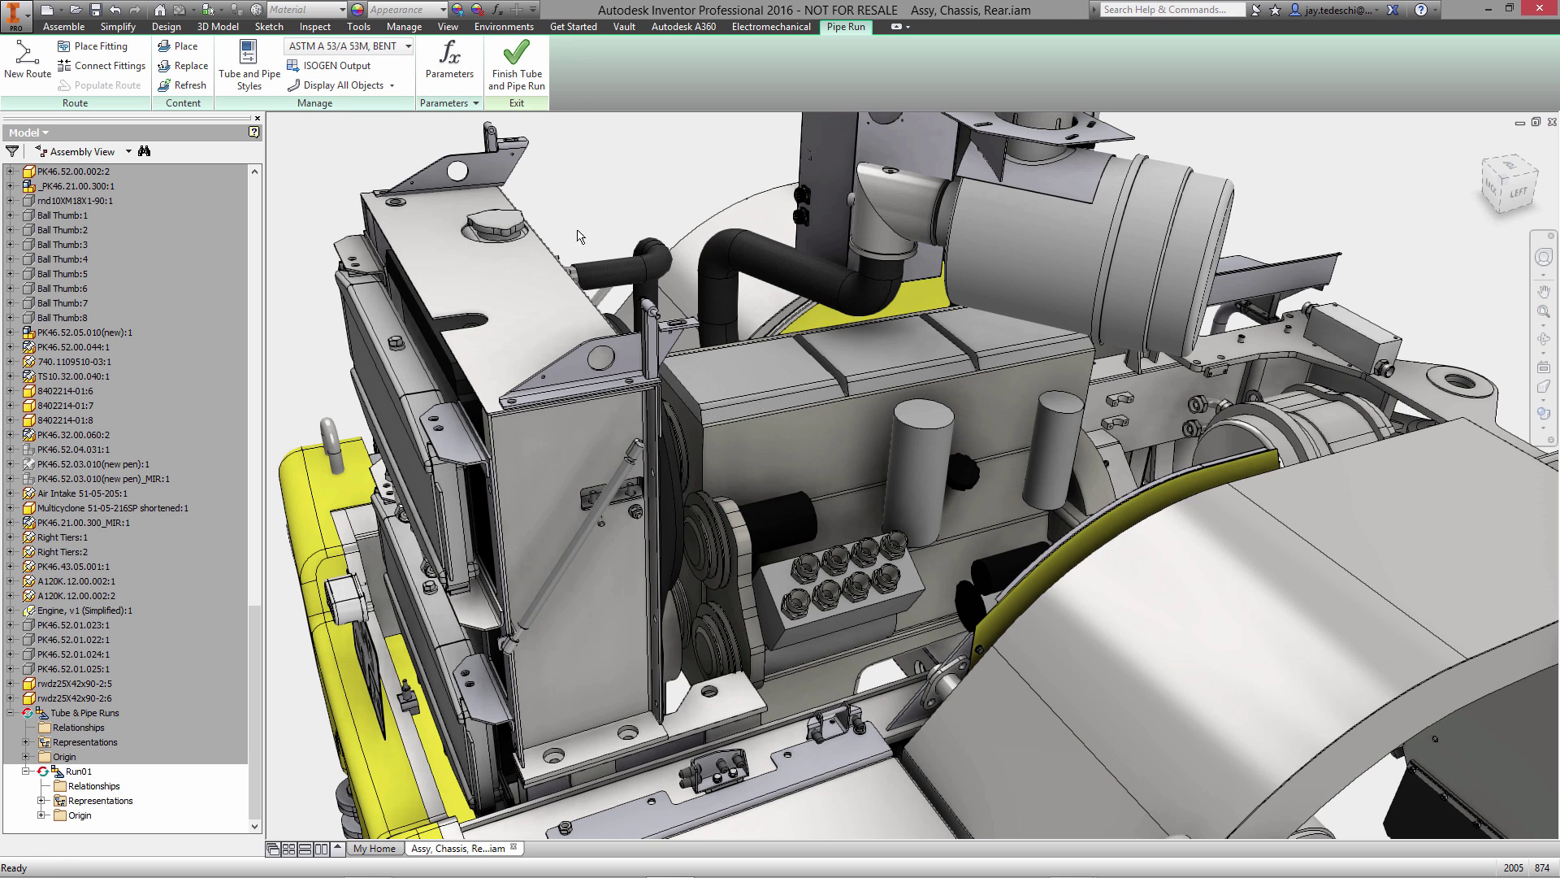
right_click(619, 231)
left_click(616, 175)
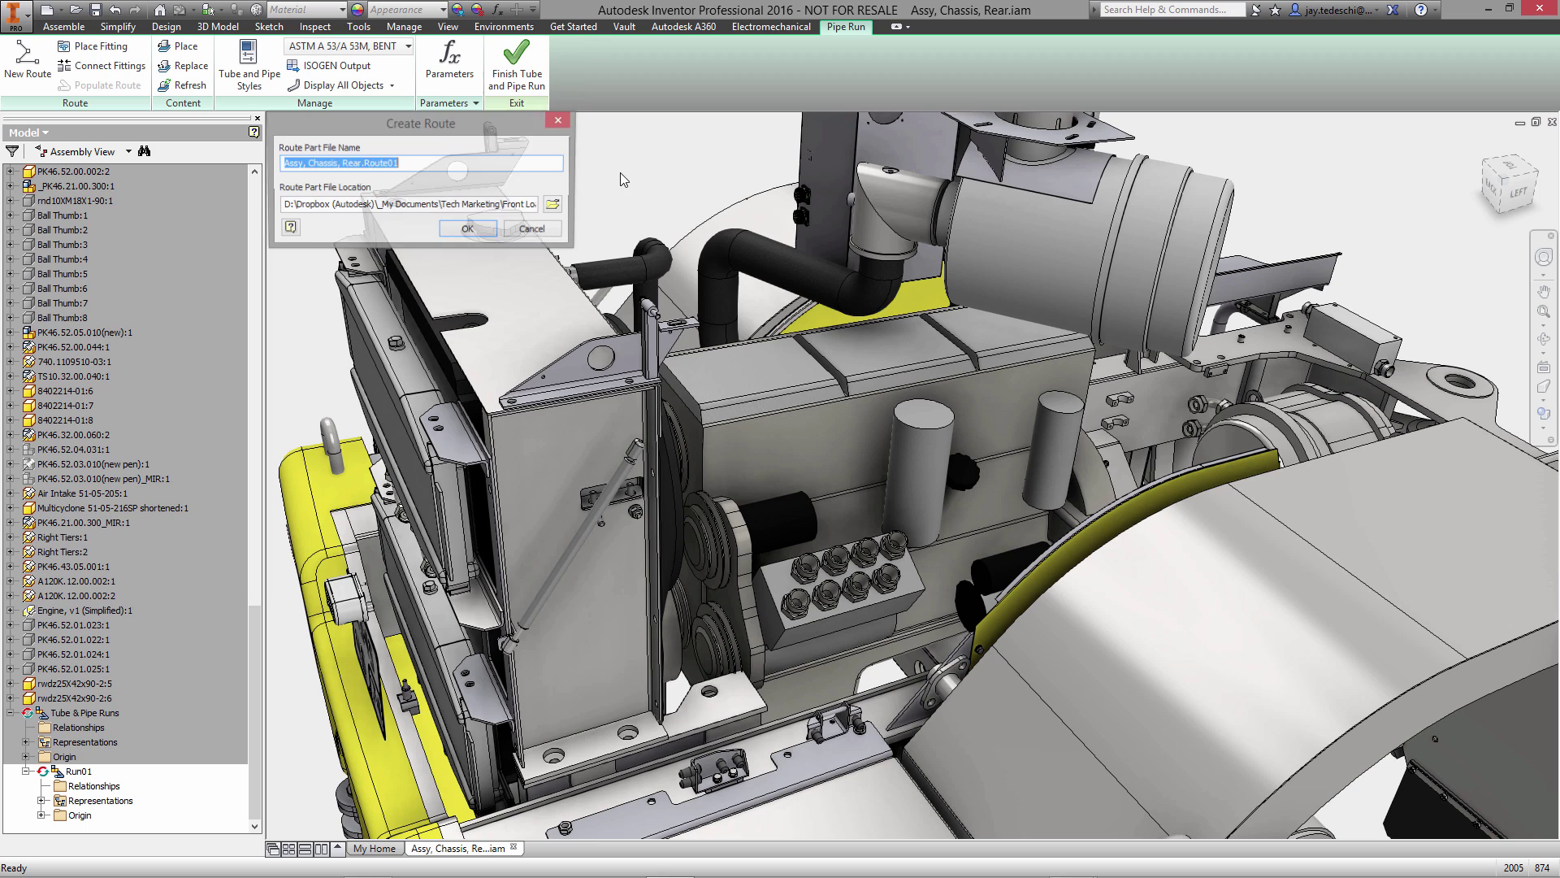
left_click(474, 230)
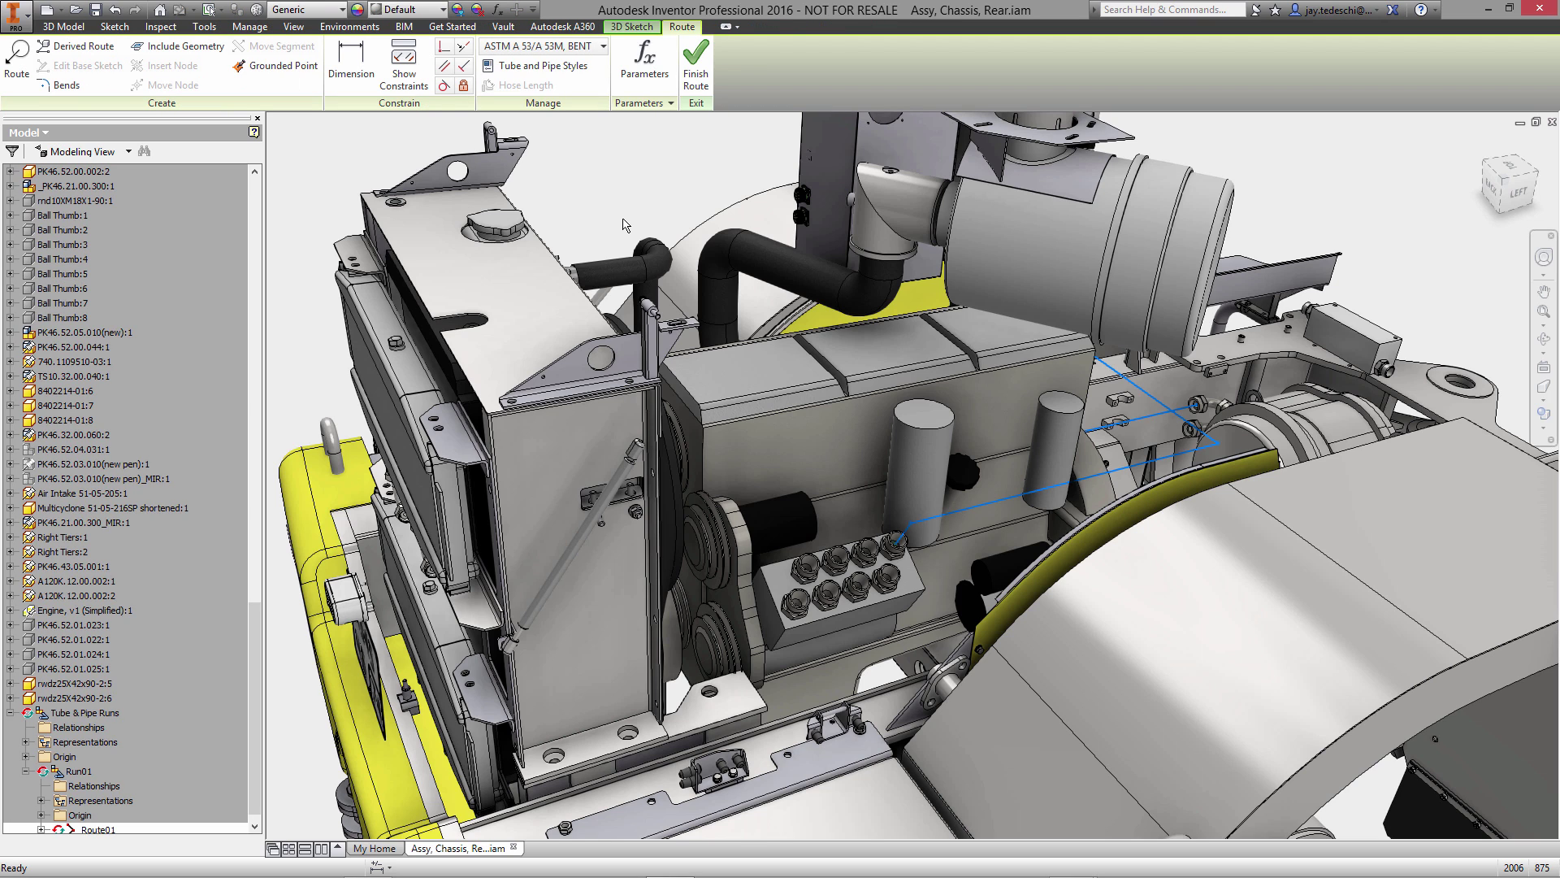
Derive the route from the existing 3D sketch line, producing six route points.
right_click(622, 217)
left_click(622, 175)
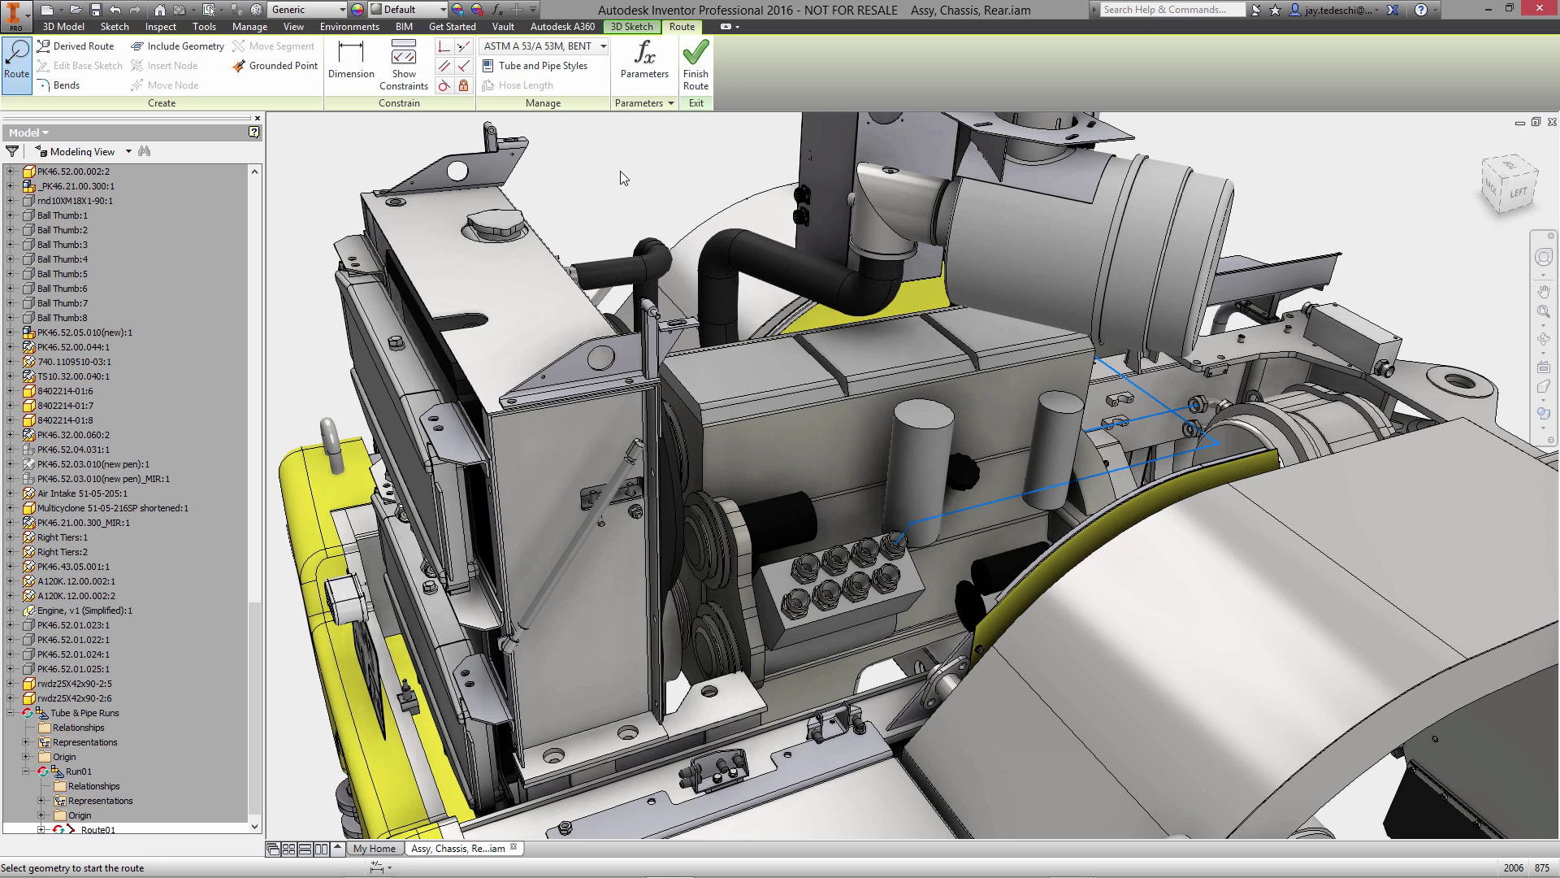
left_click(513, 154)
left_click(81, 46)
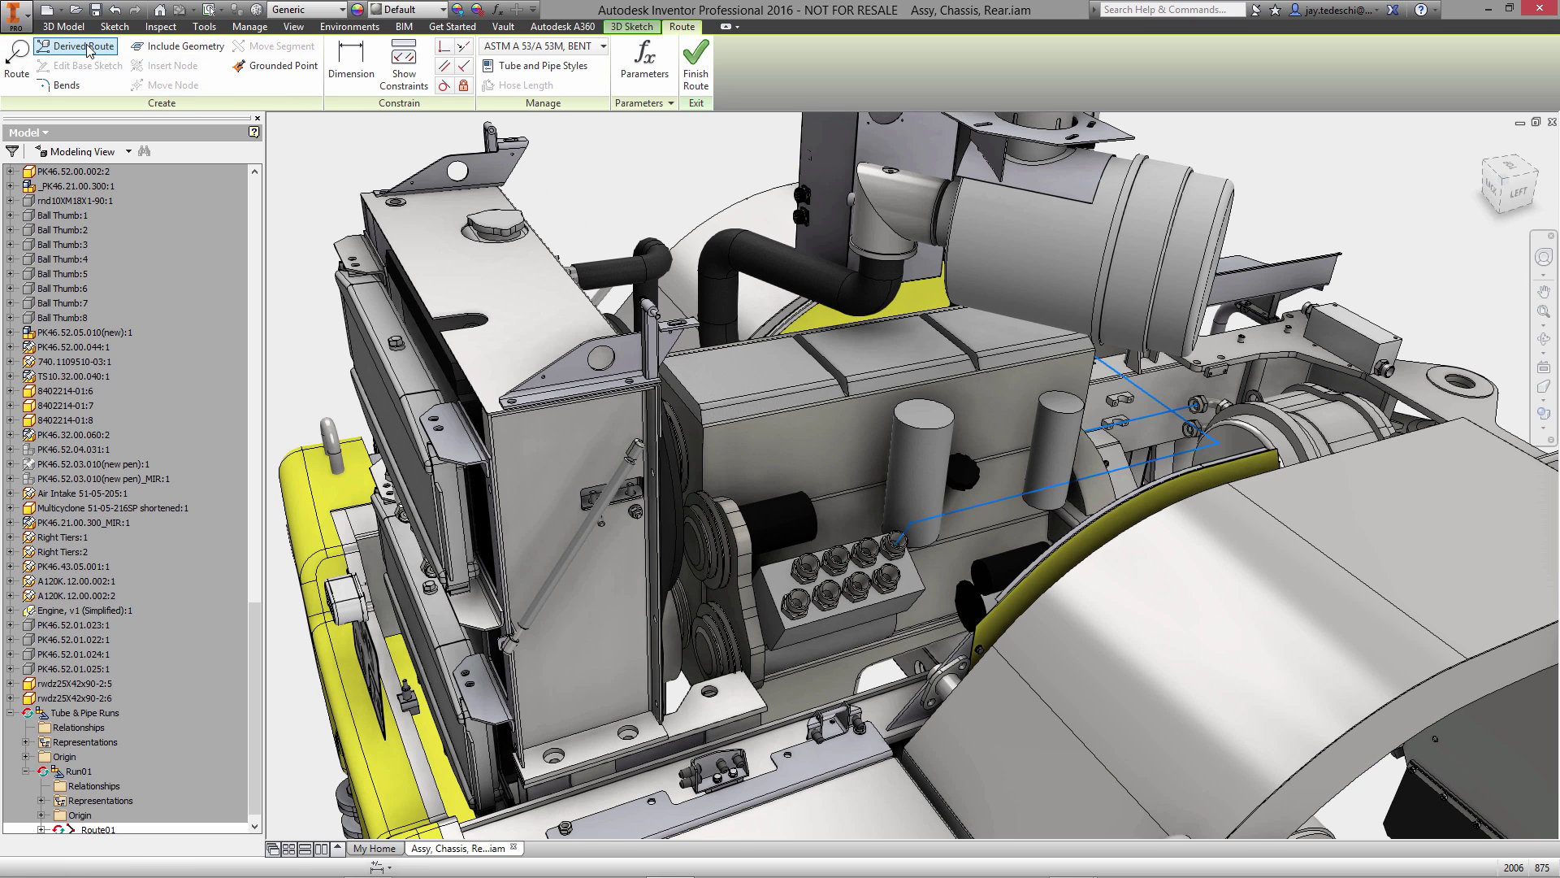
left_click(1004, 499)
right_click(1004, 499)
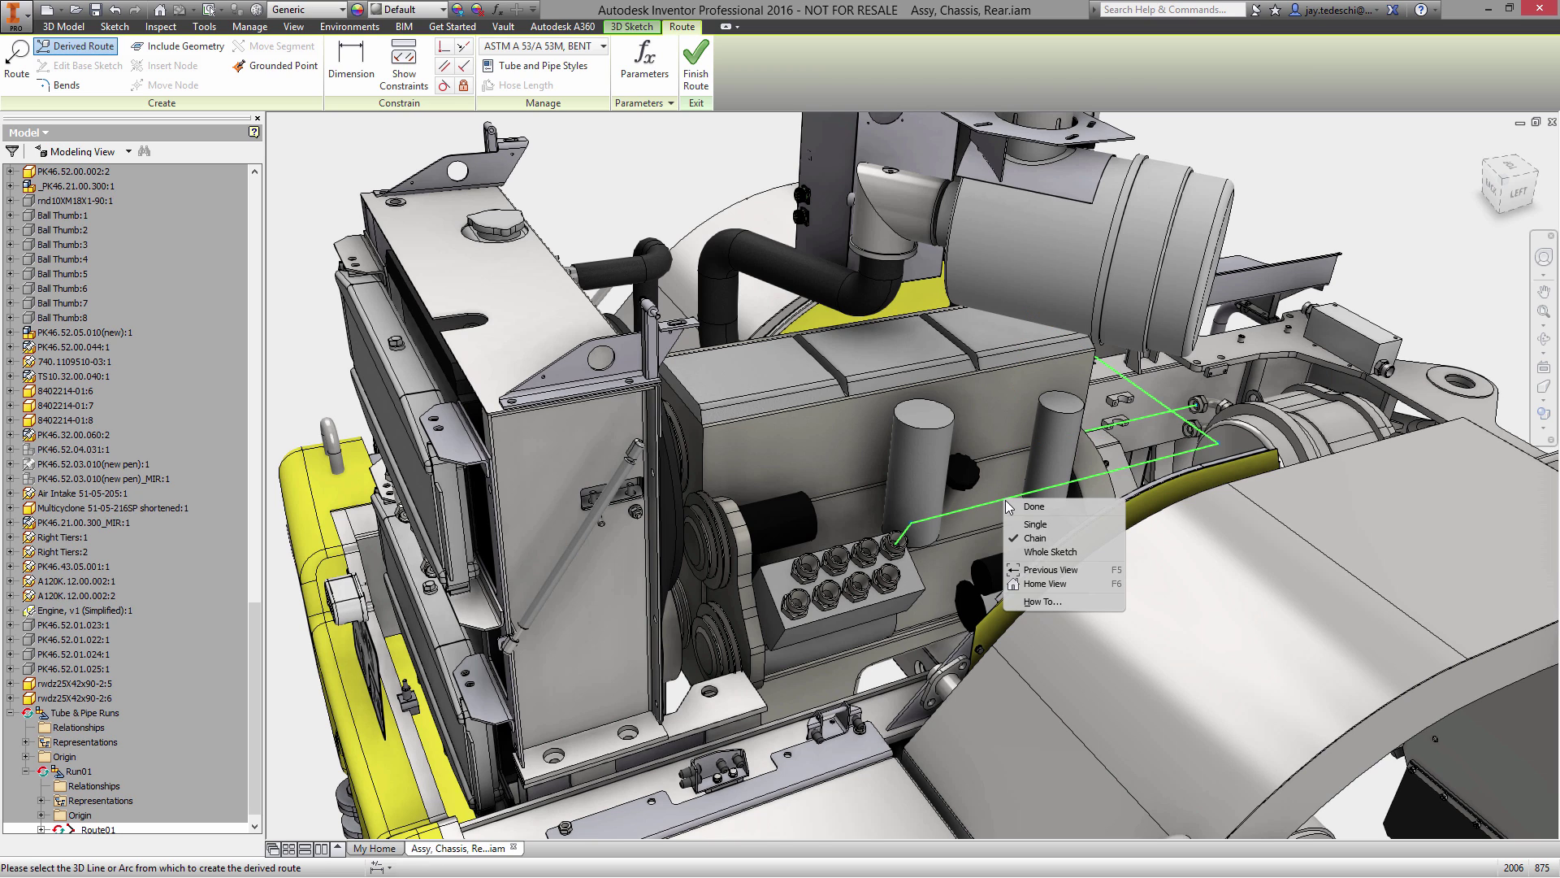
left_click(1061, 510)
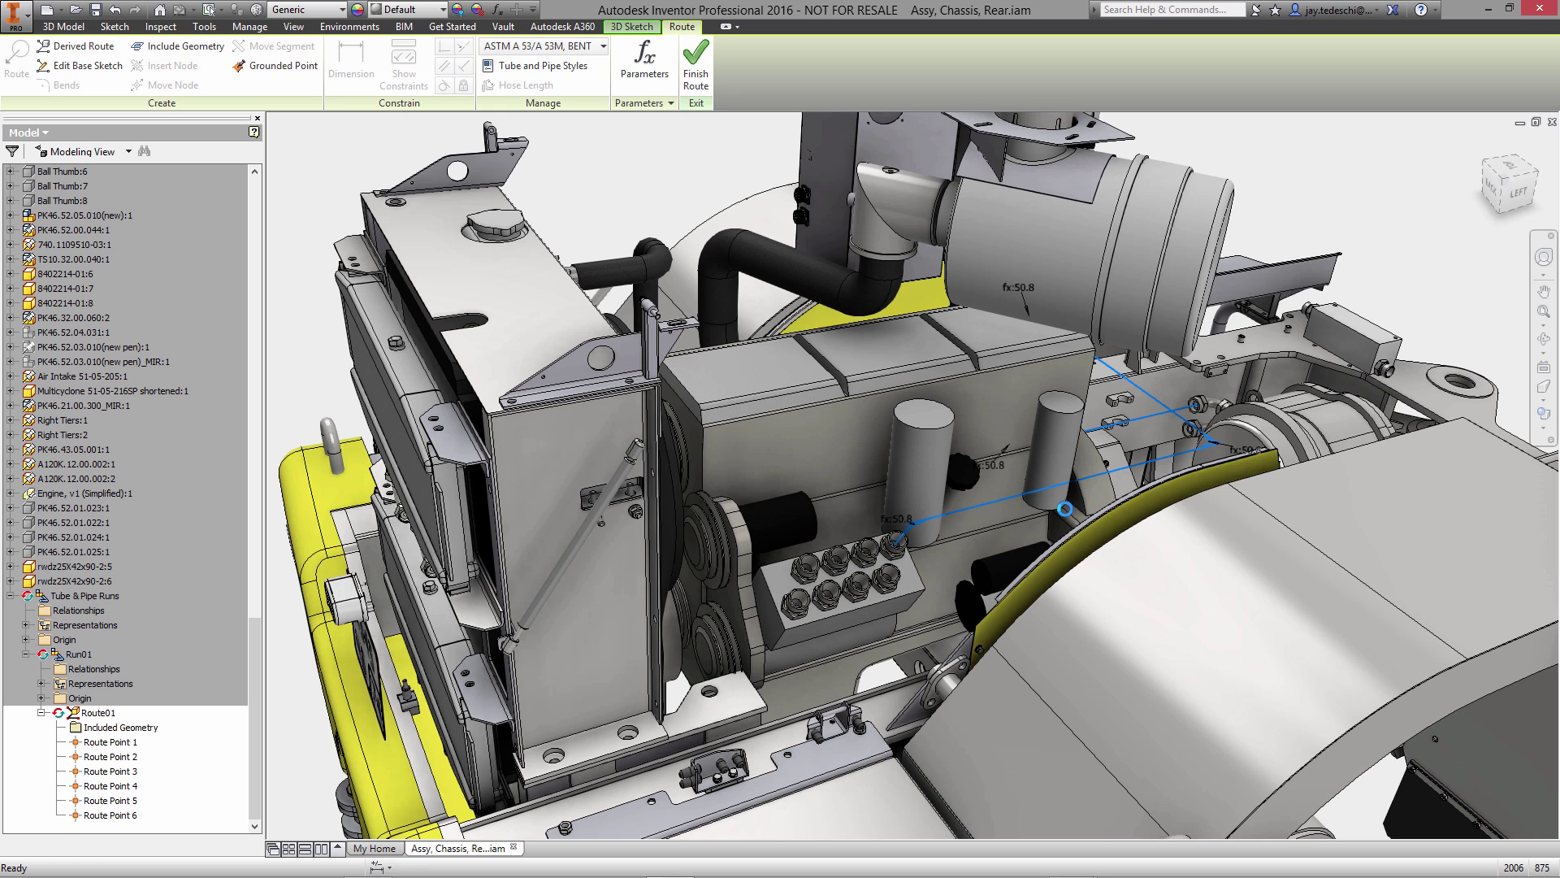
Finish the route sketch and the route, returning to the Pipe Run environment.
right_click(1026, 392)
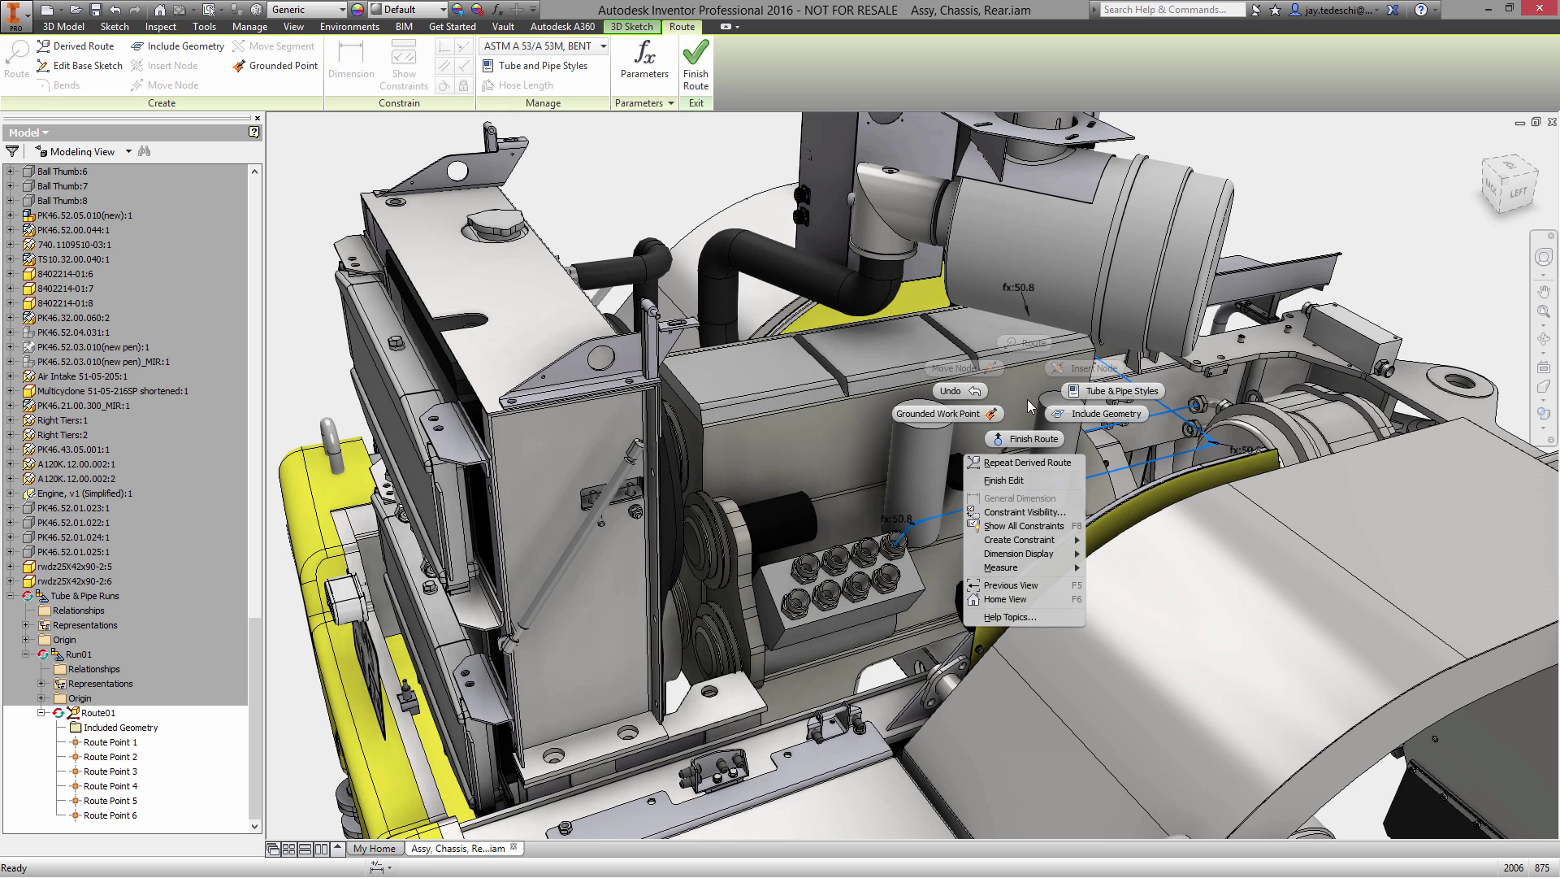
left_click(1031, 438)
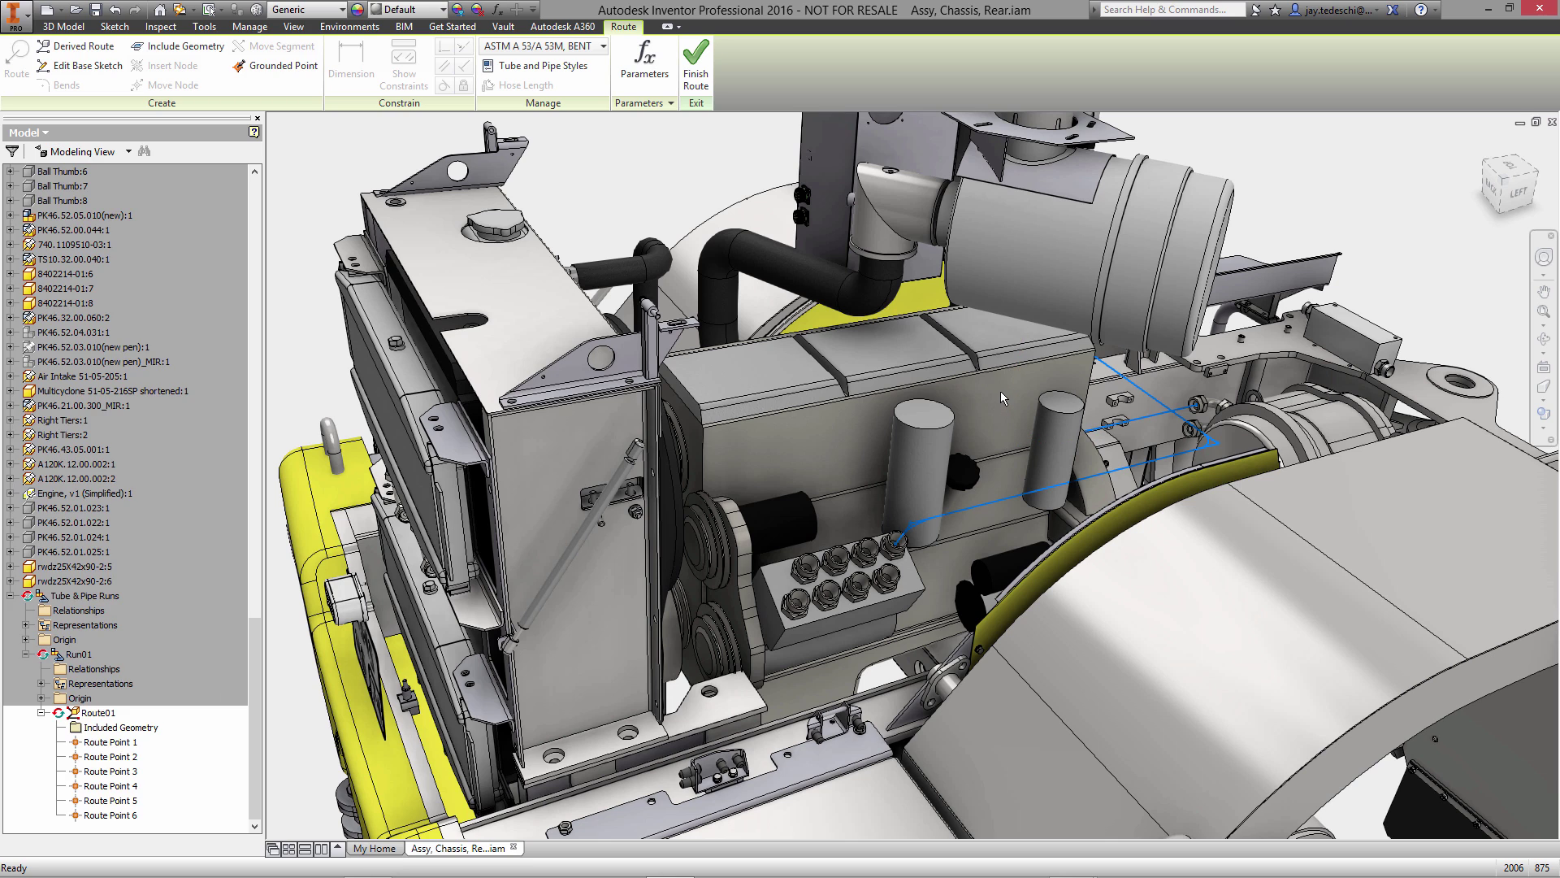
right_click(999, 392)
left_click(1006, 438)
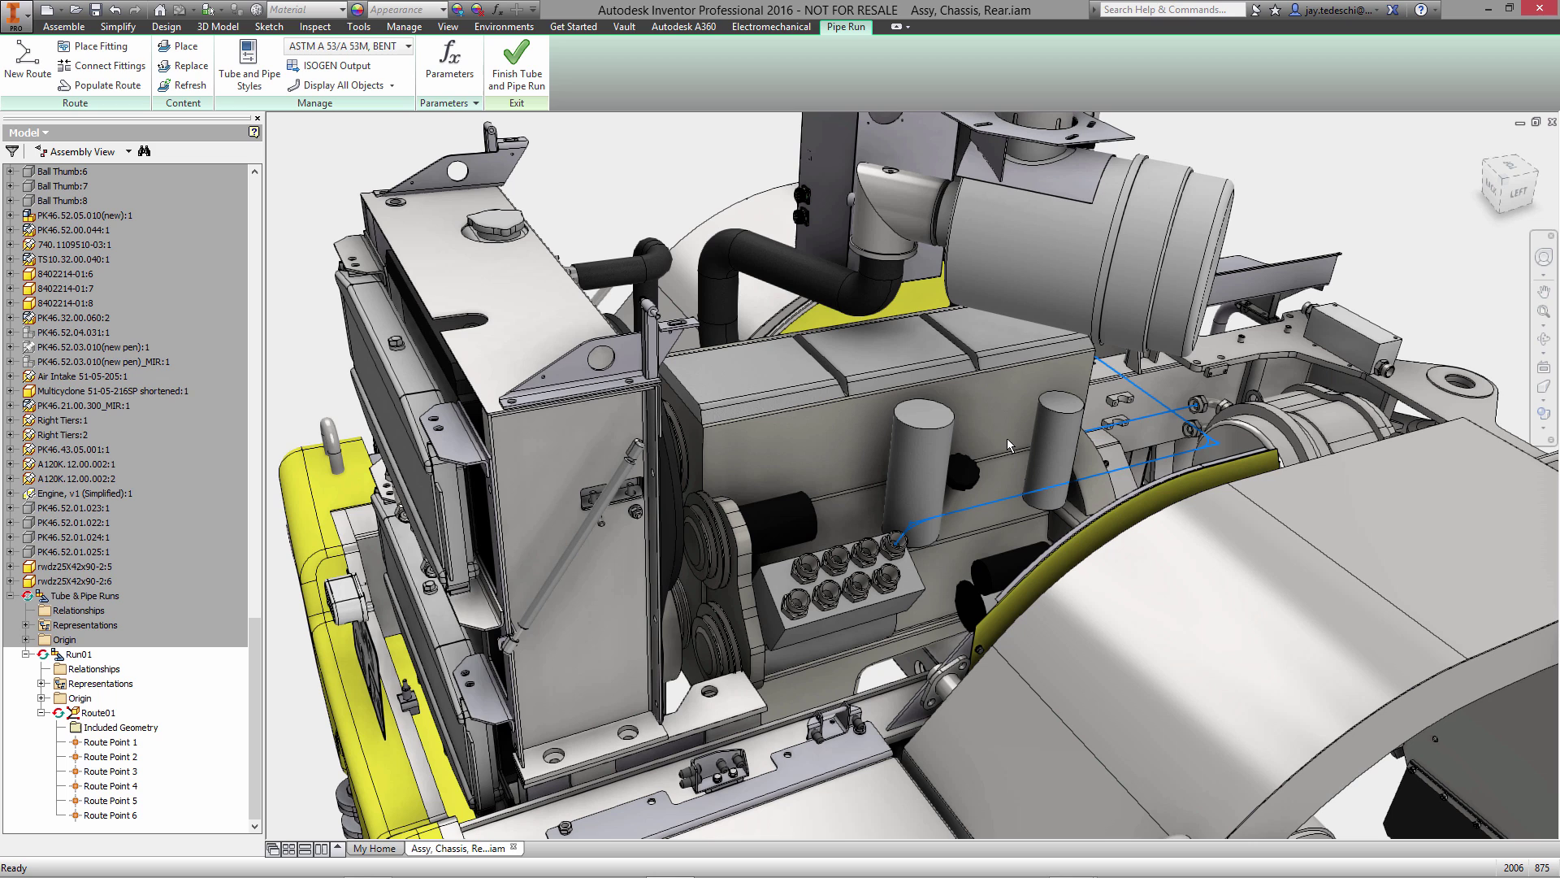
Turn on User Work Planes visibility in the assembly.
left_click(446, 28)
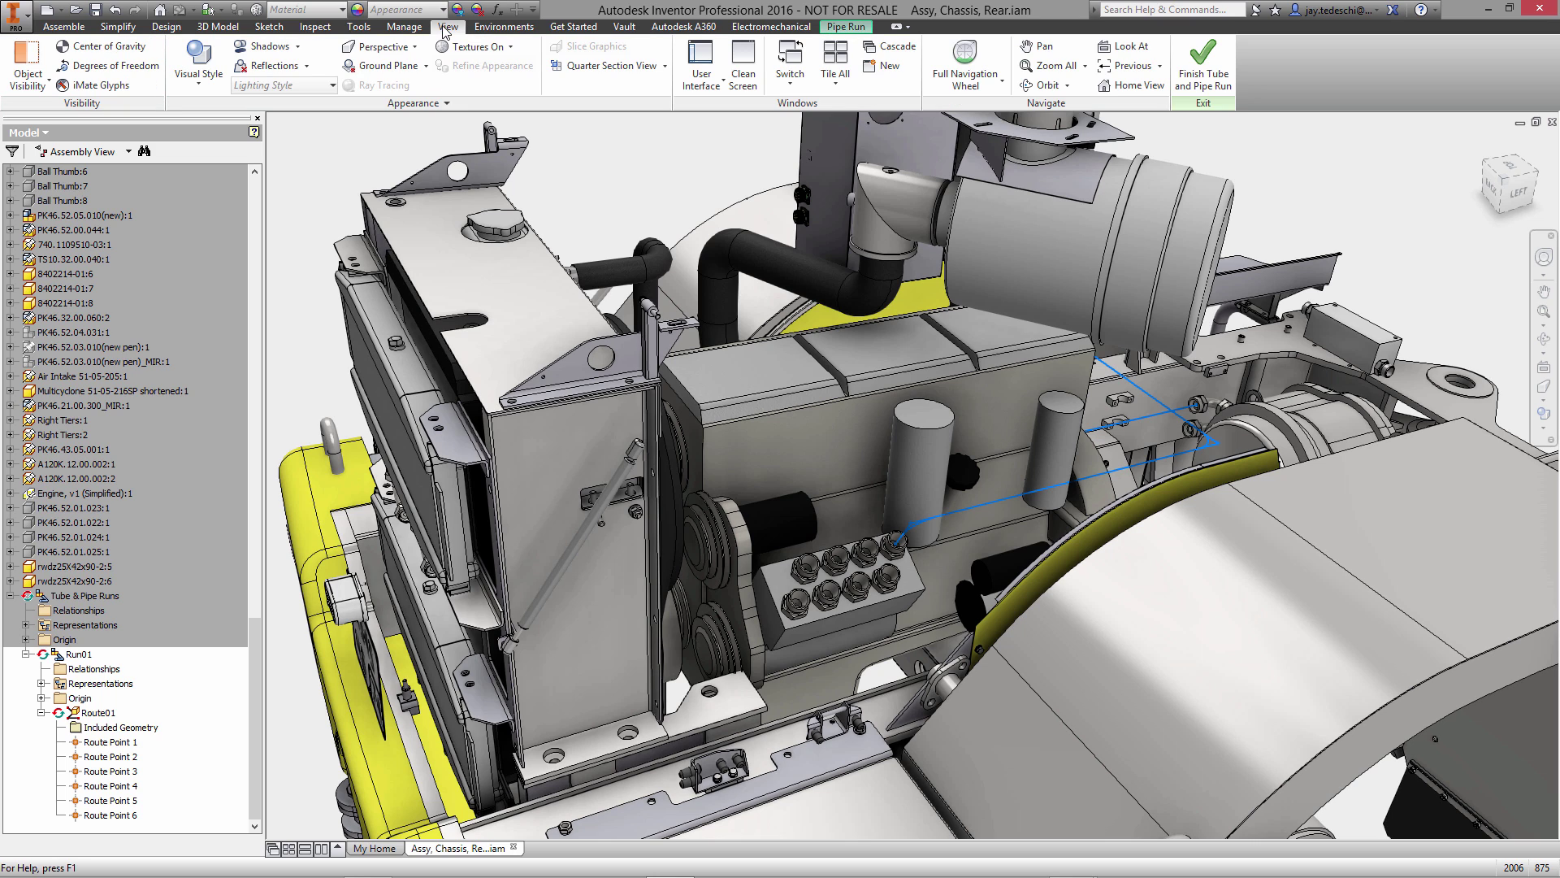
left_click(37, 82)
left_click(98, 185)
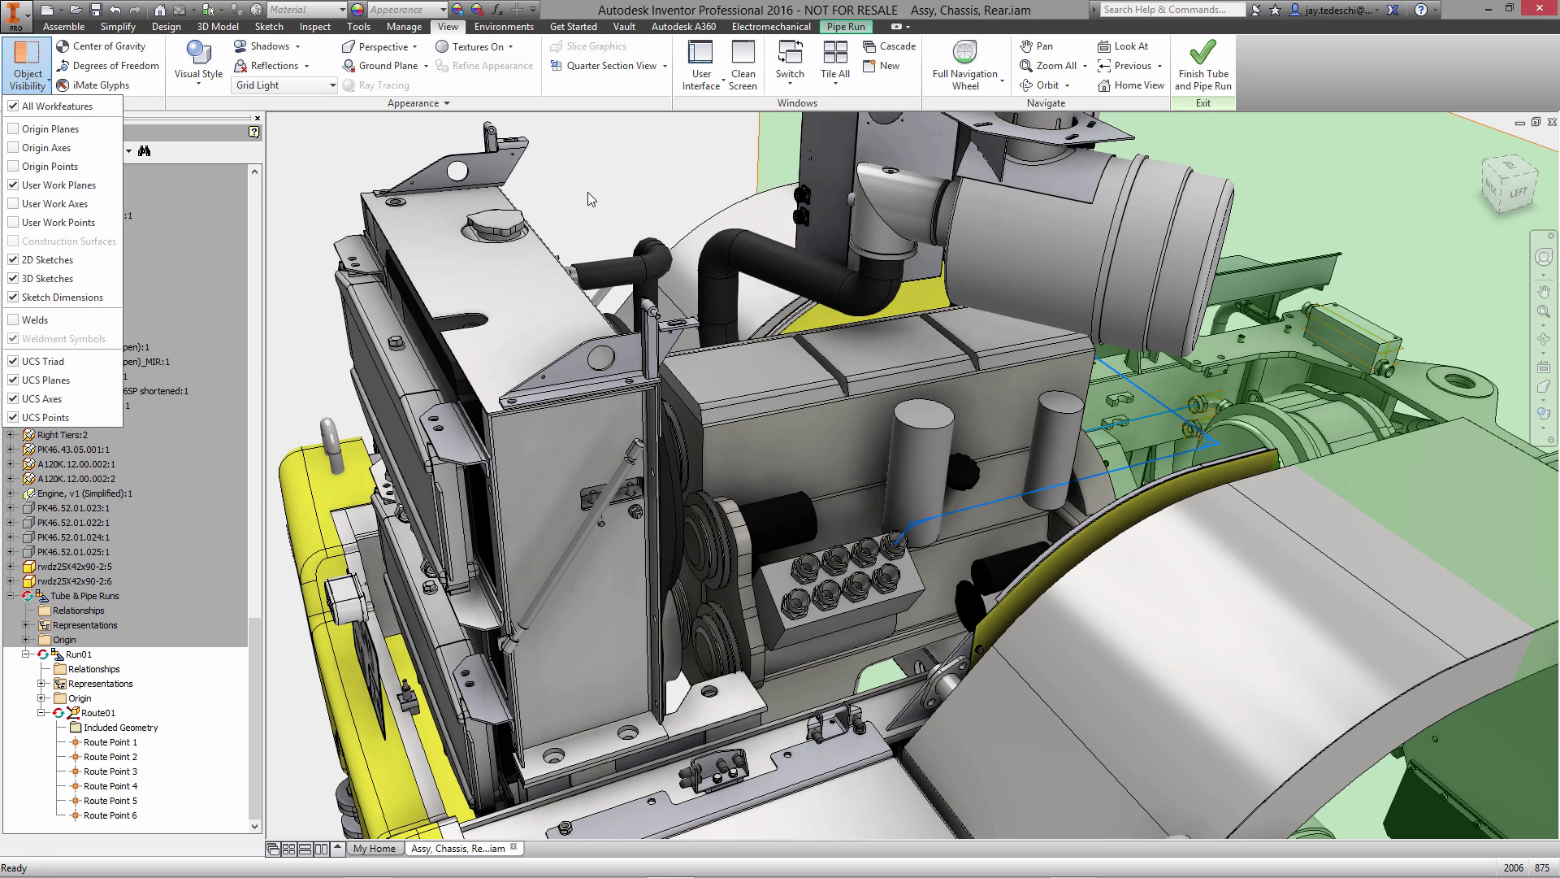
left_click(587, 191)
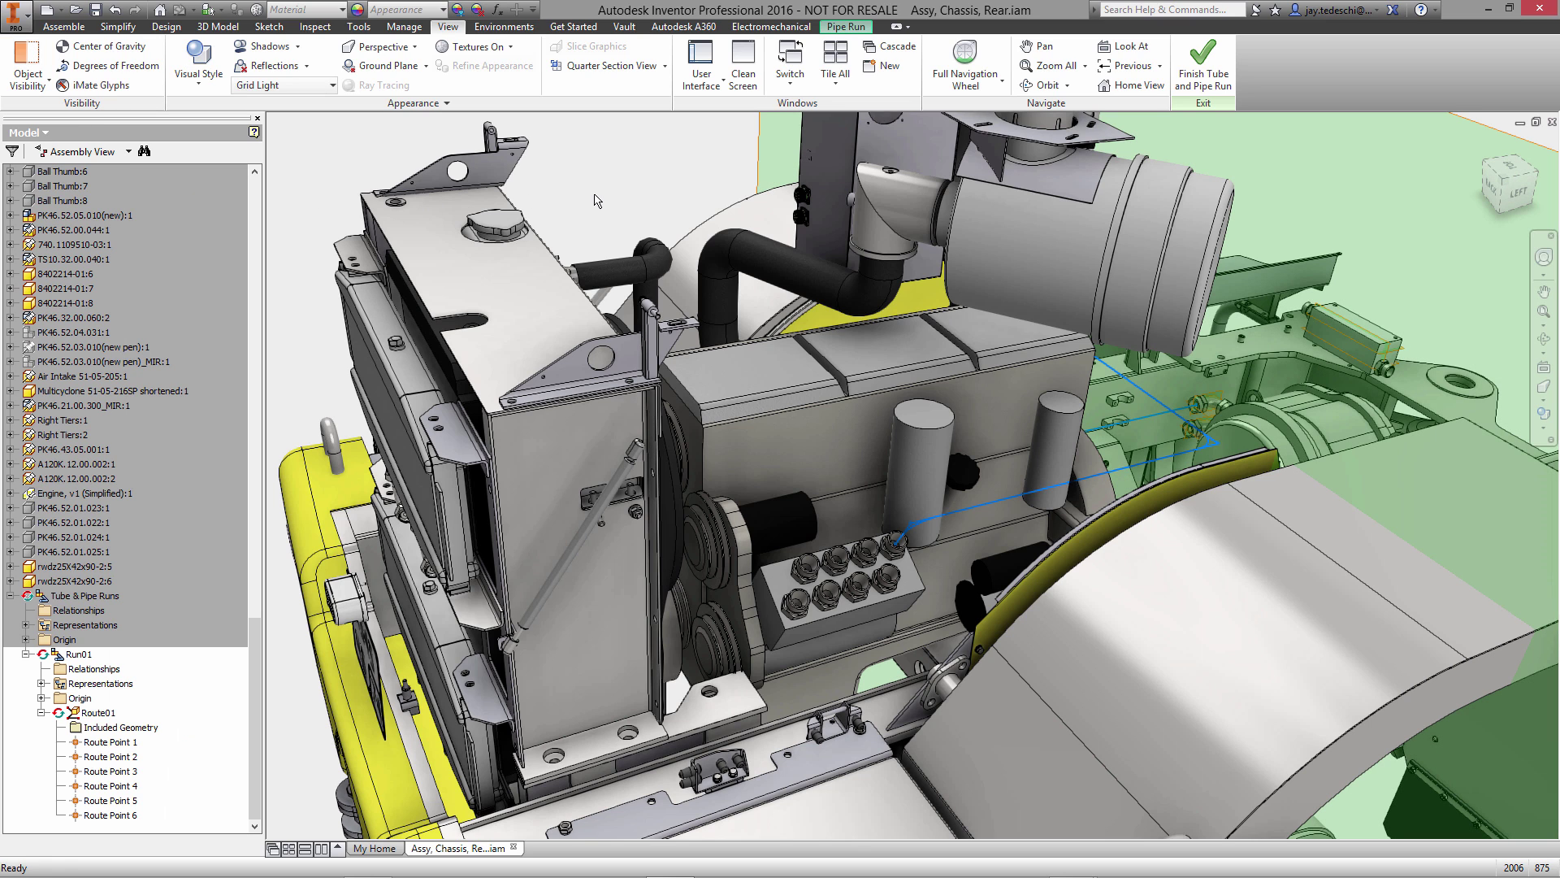
Create Route02 in the pipe run with the default file name.
left_click(846, 26)
right_click(642, 221)
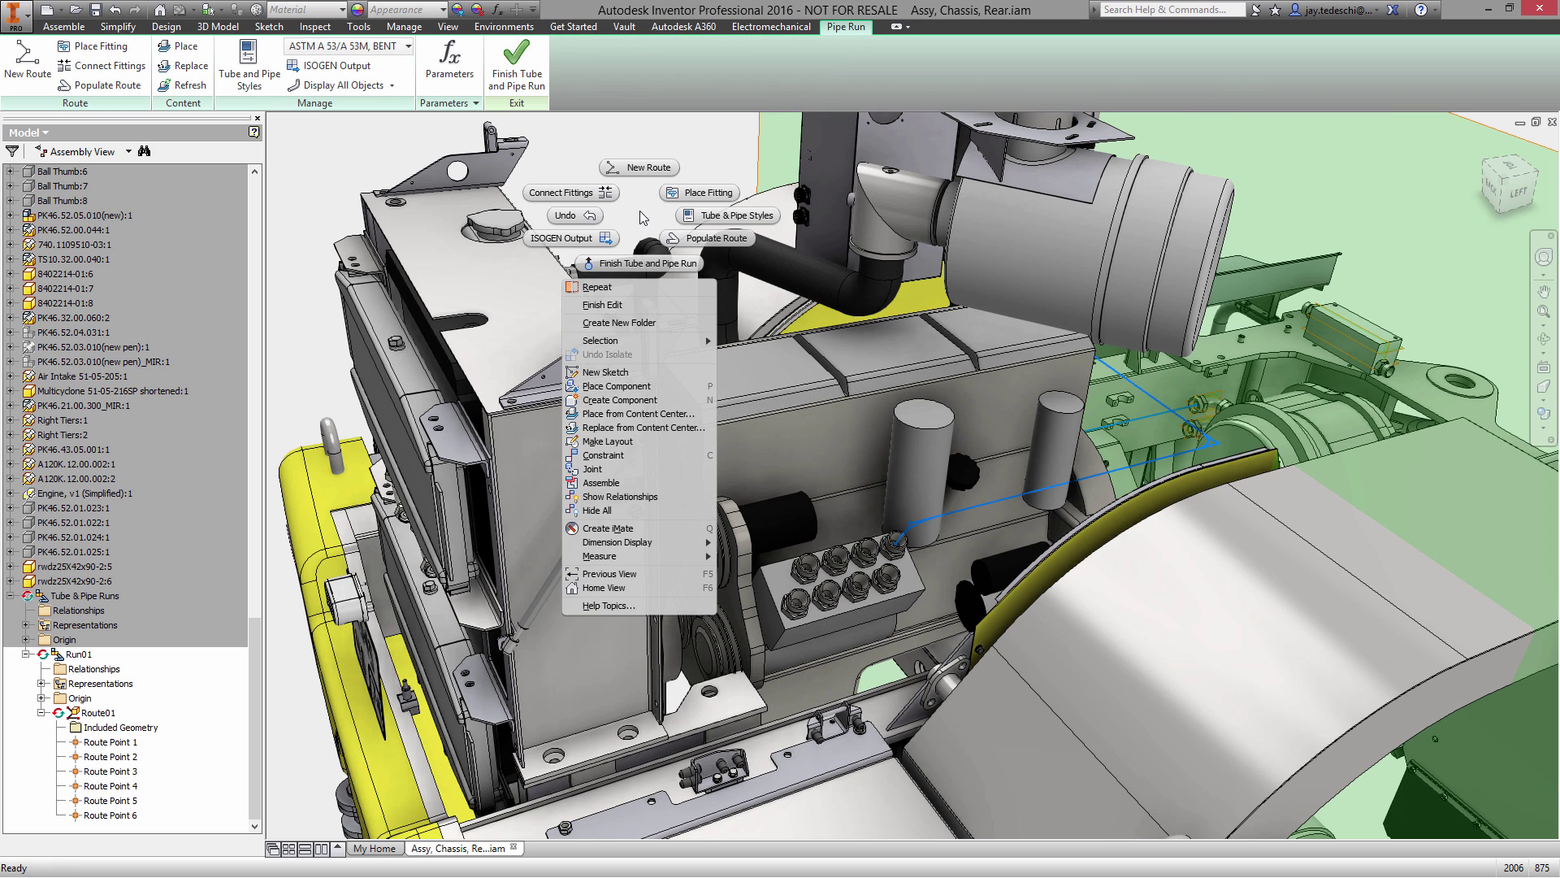
left_click(639, 164)
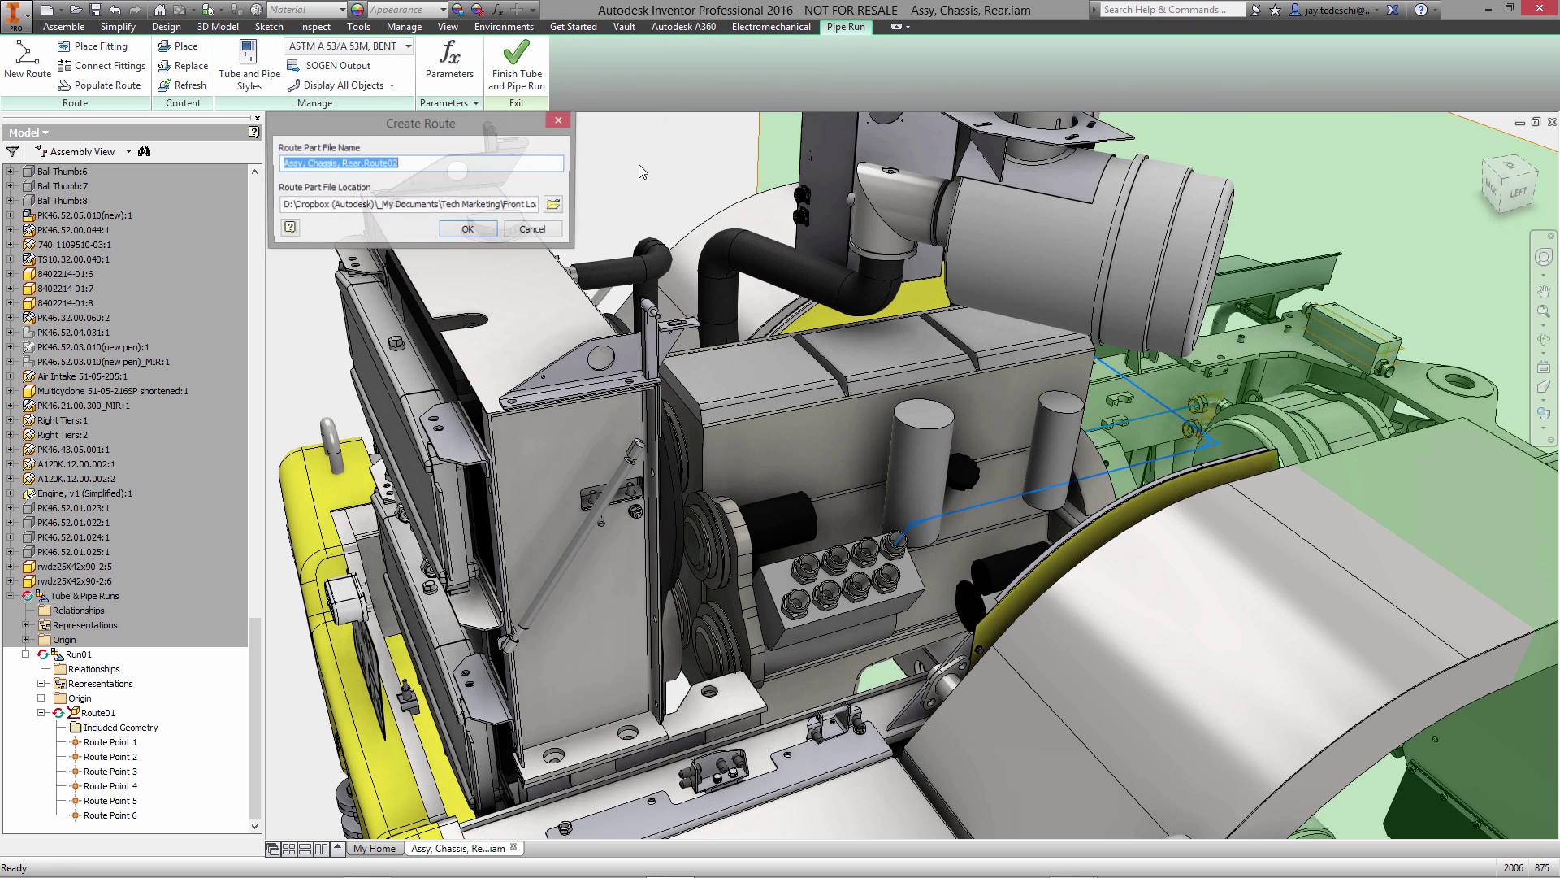
left_click(468, 230)
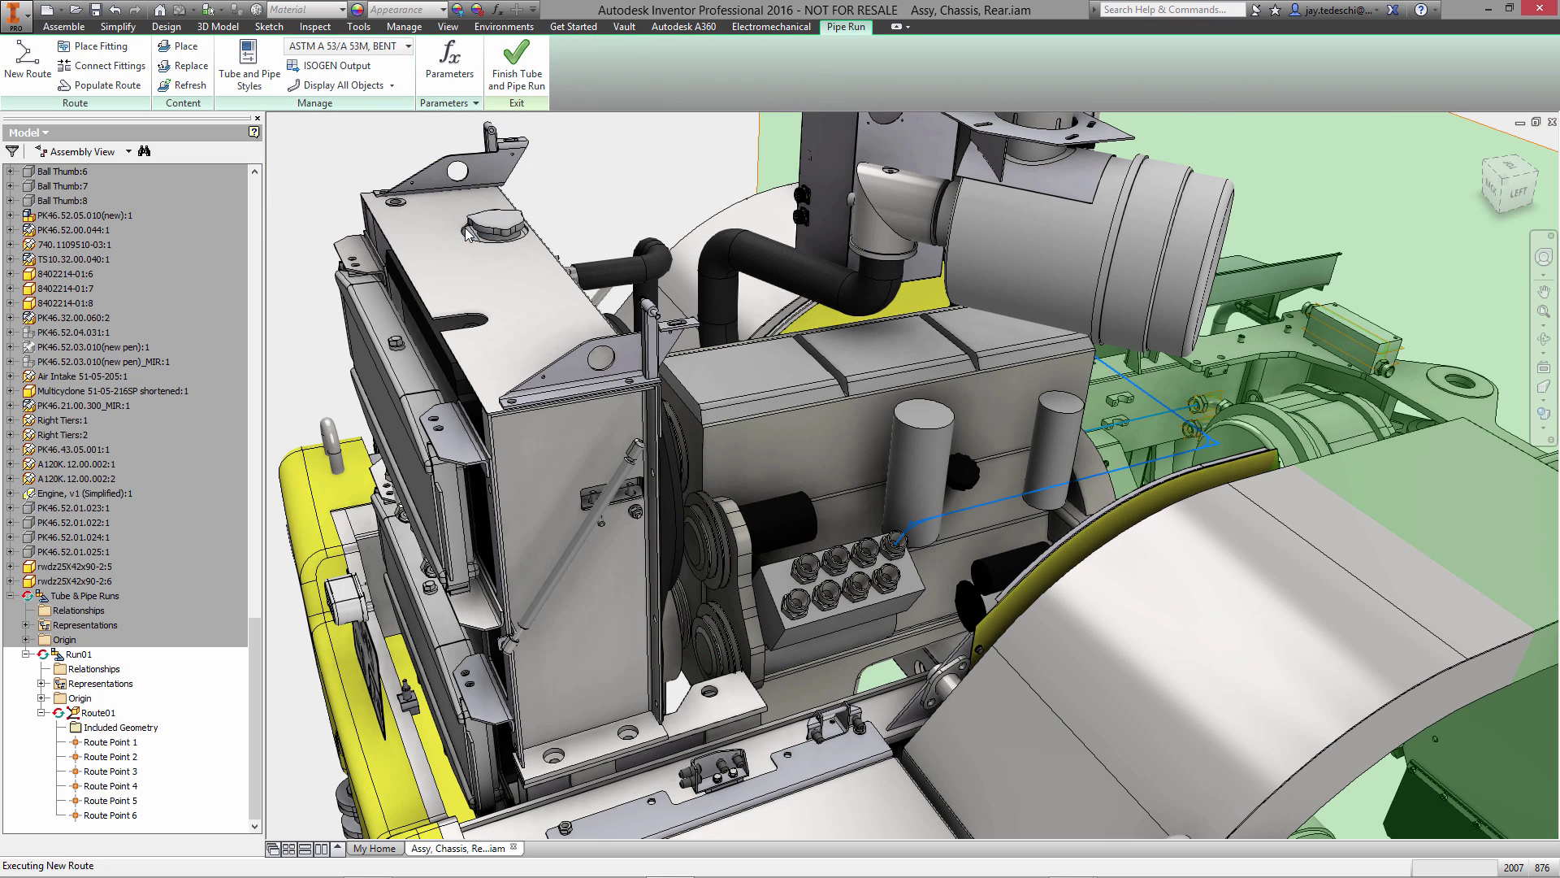
Start Route02 at the connector block fitting, placing the first route point 80 mm out.
right_click(646, 216)
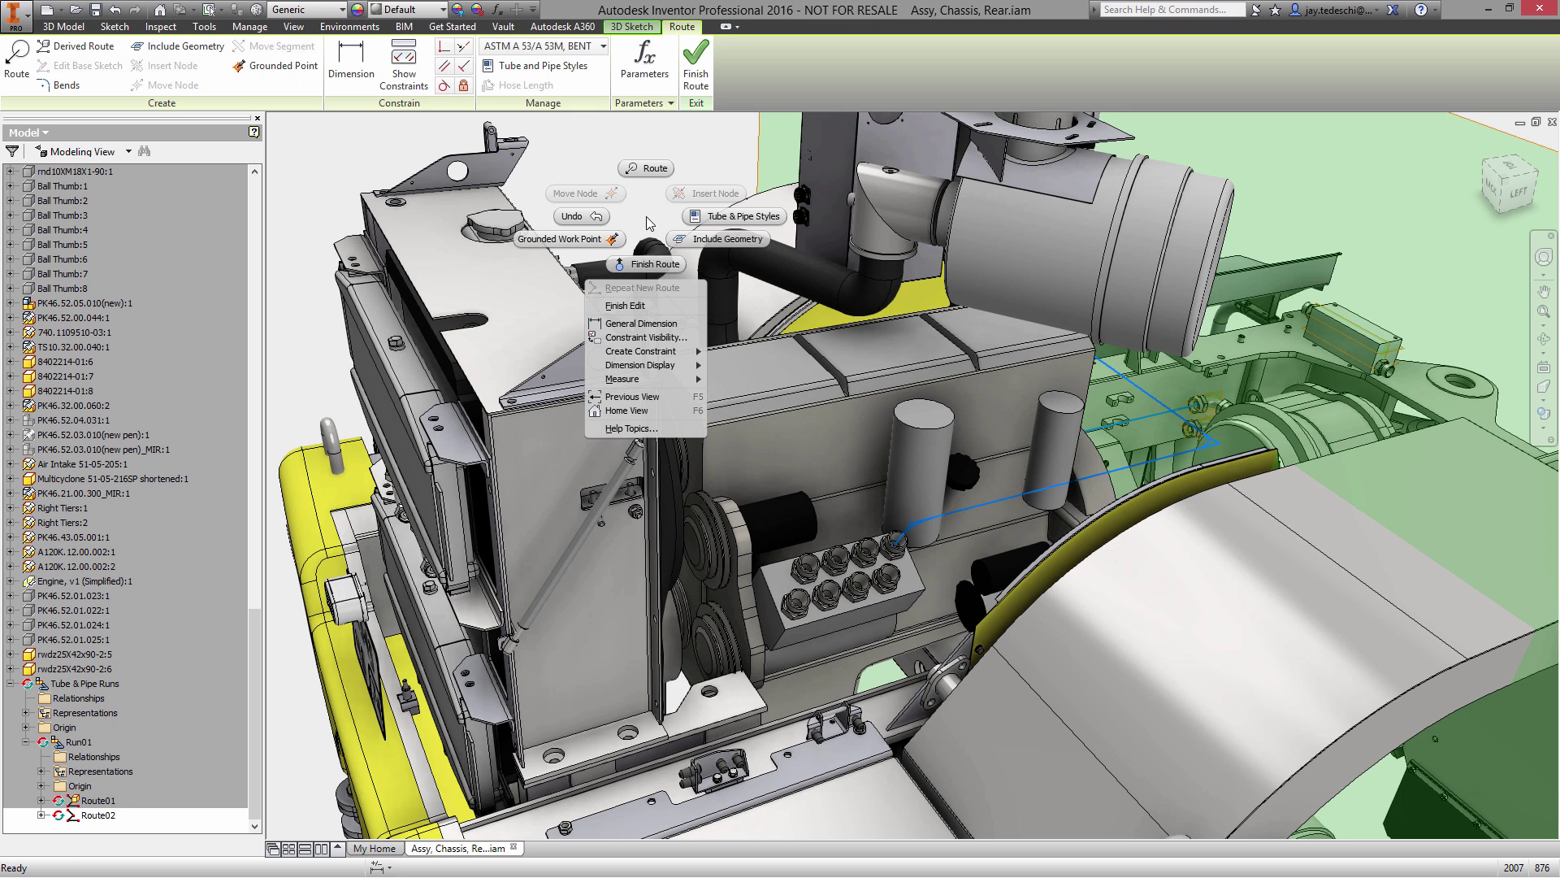
left_click(647, 168)
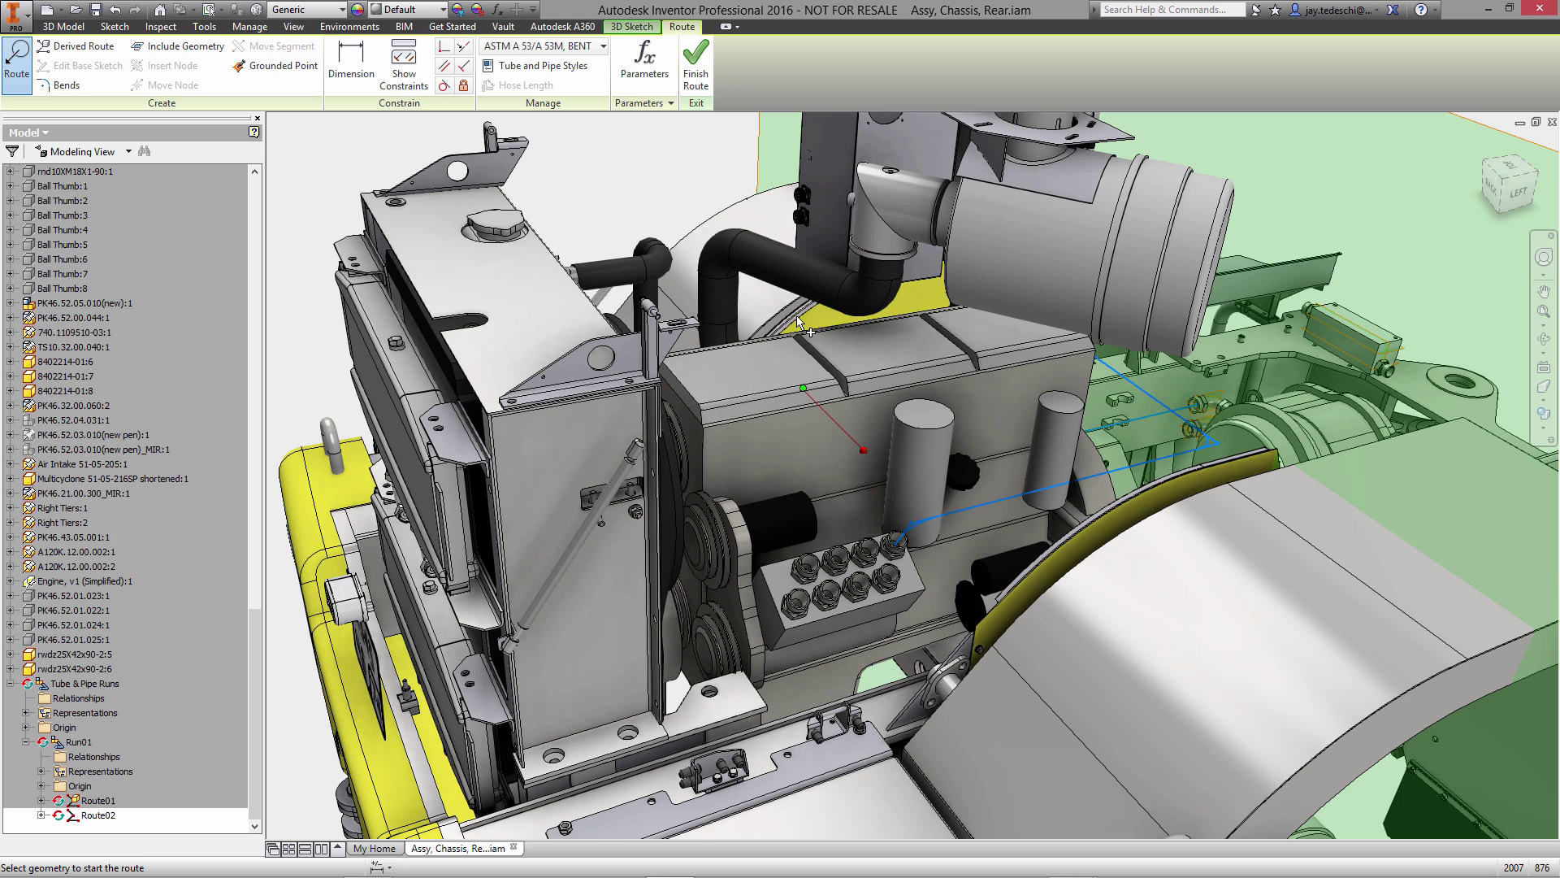
left_click(885, 578)
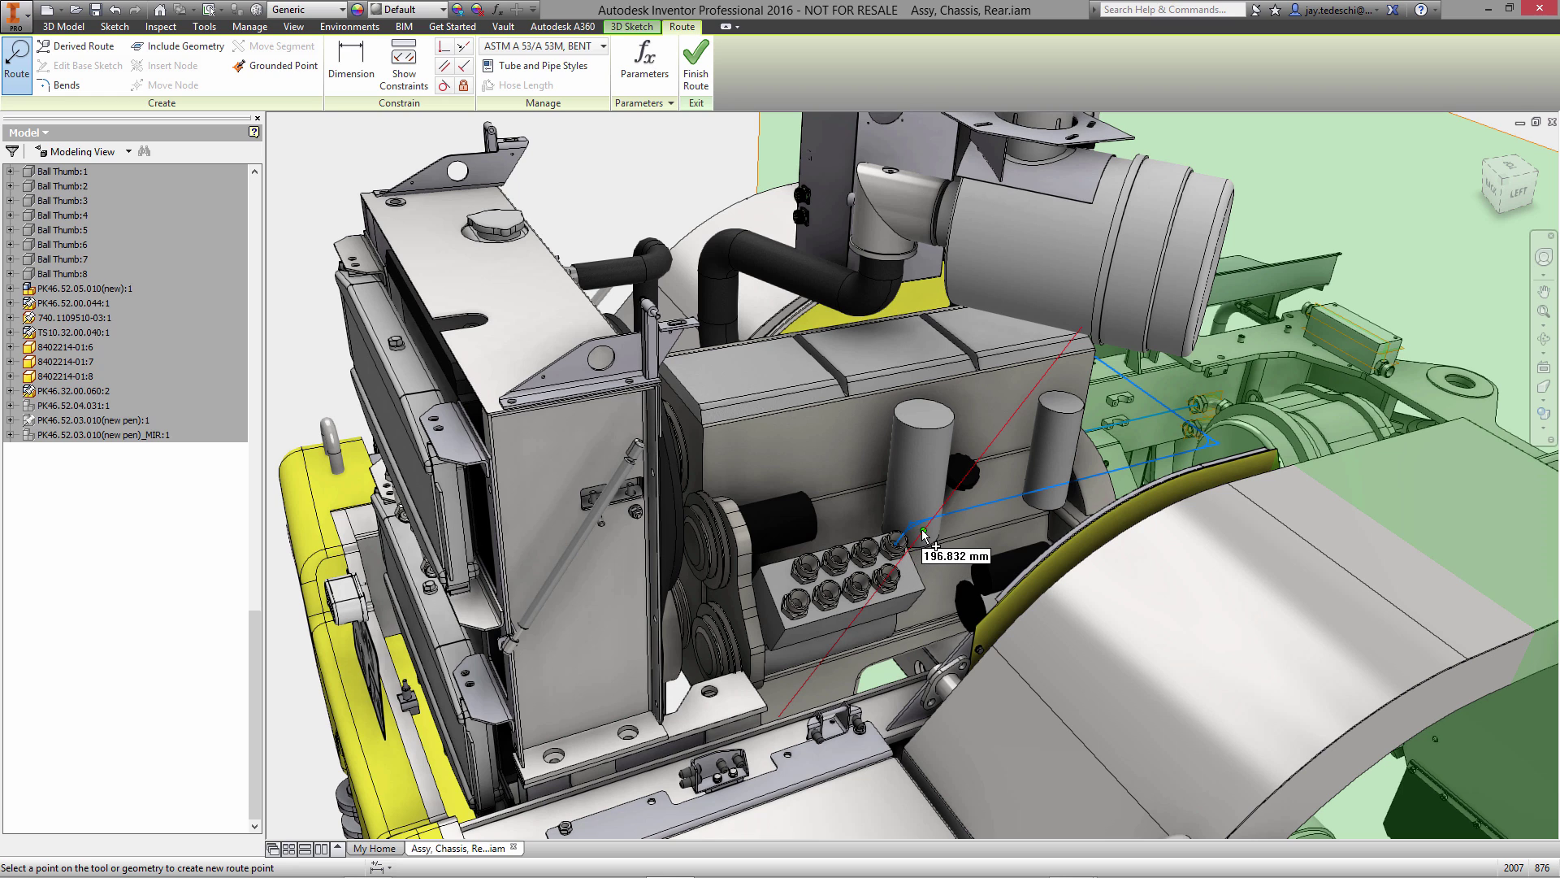
key("Tab")
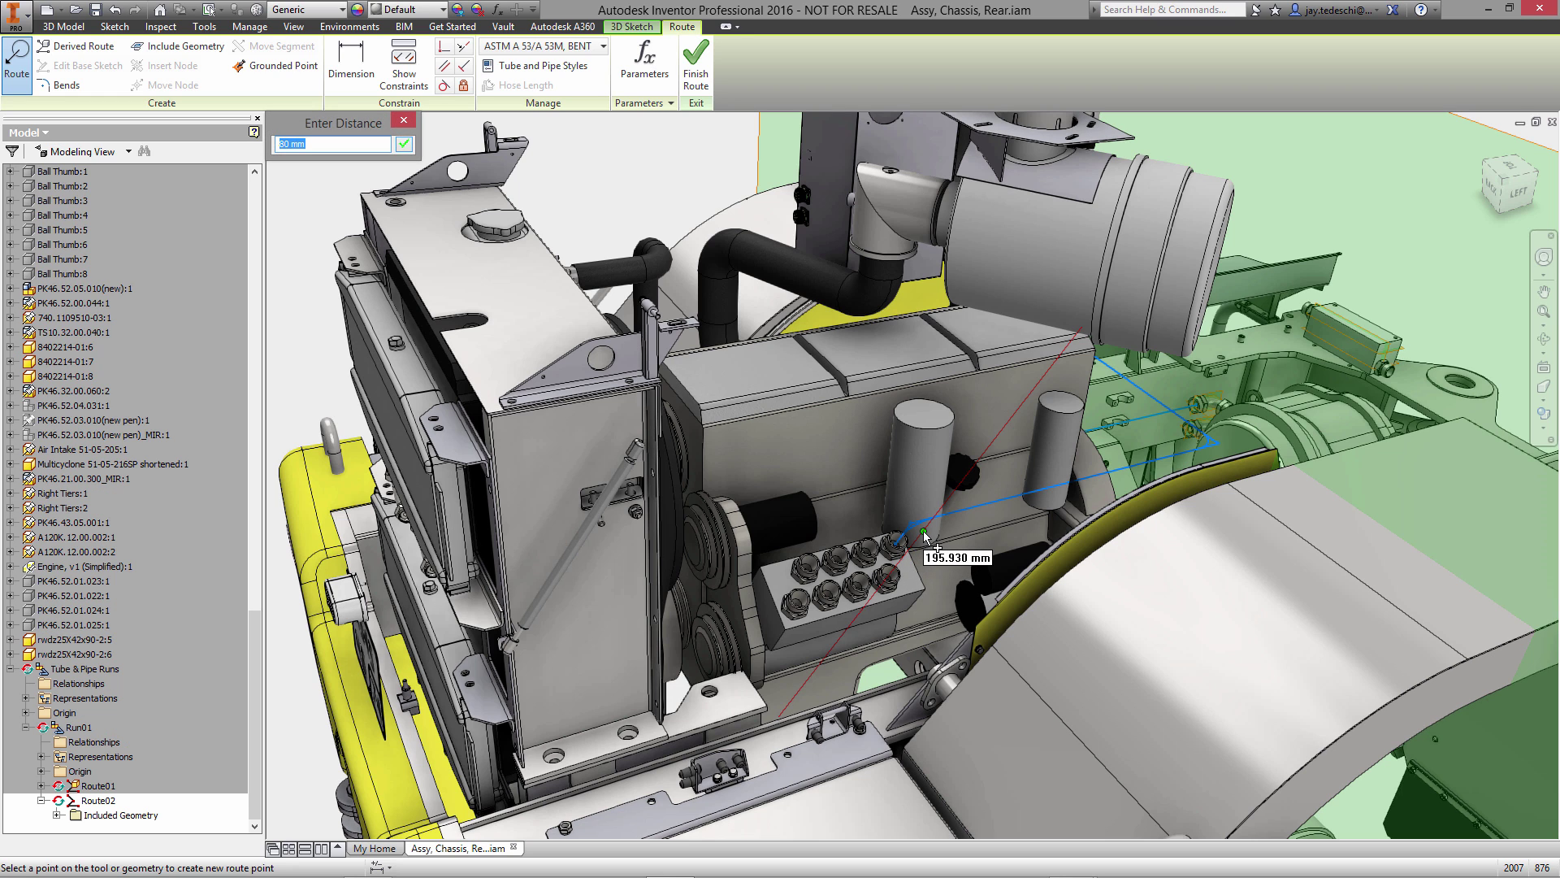
key("Return")
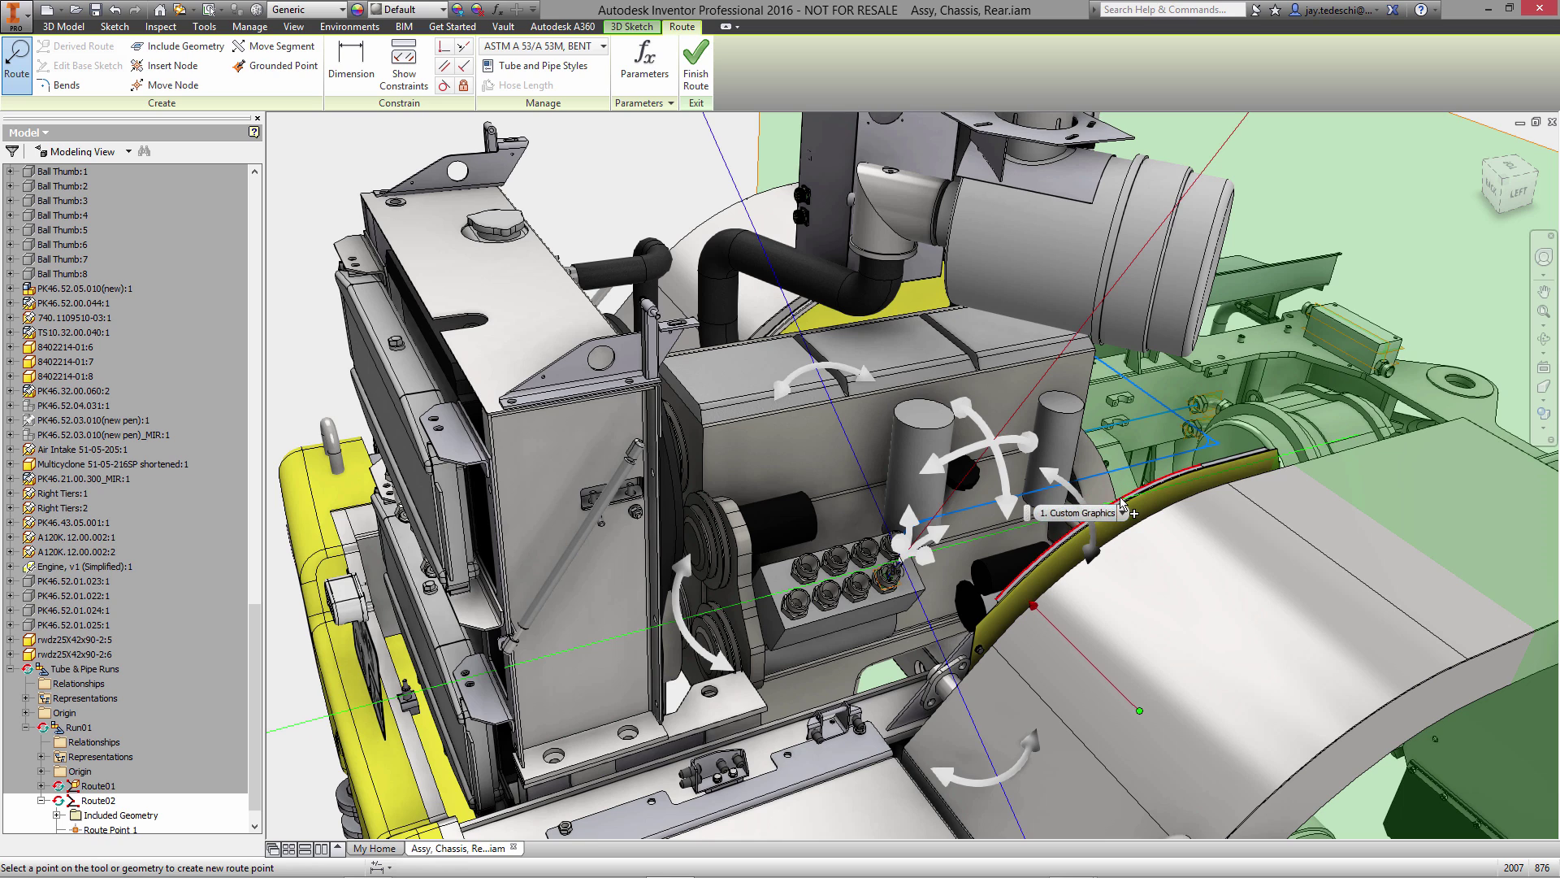
With point snapping on, place a route point at the 822.809 mm segment end.
right_click(1473, 129)
left_click(1473, 168)
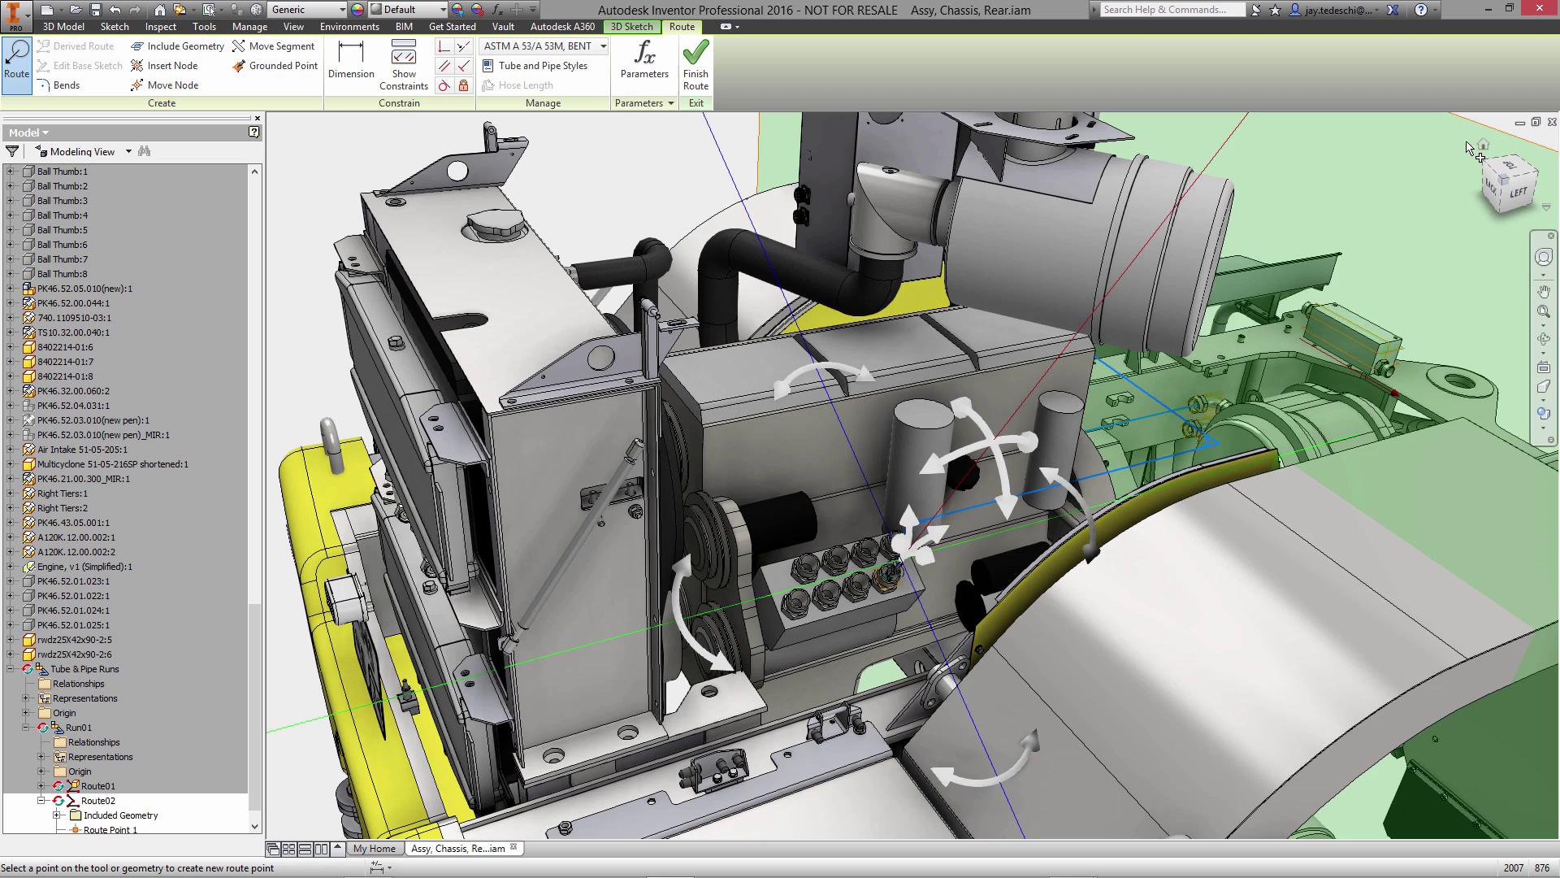
key("Return")
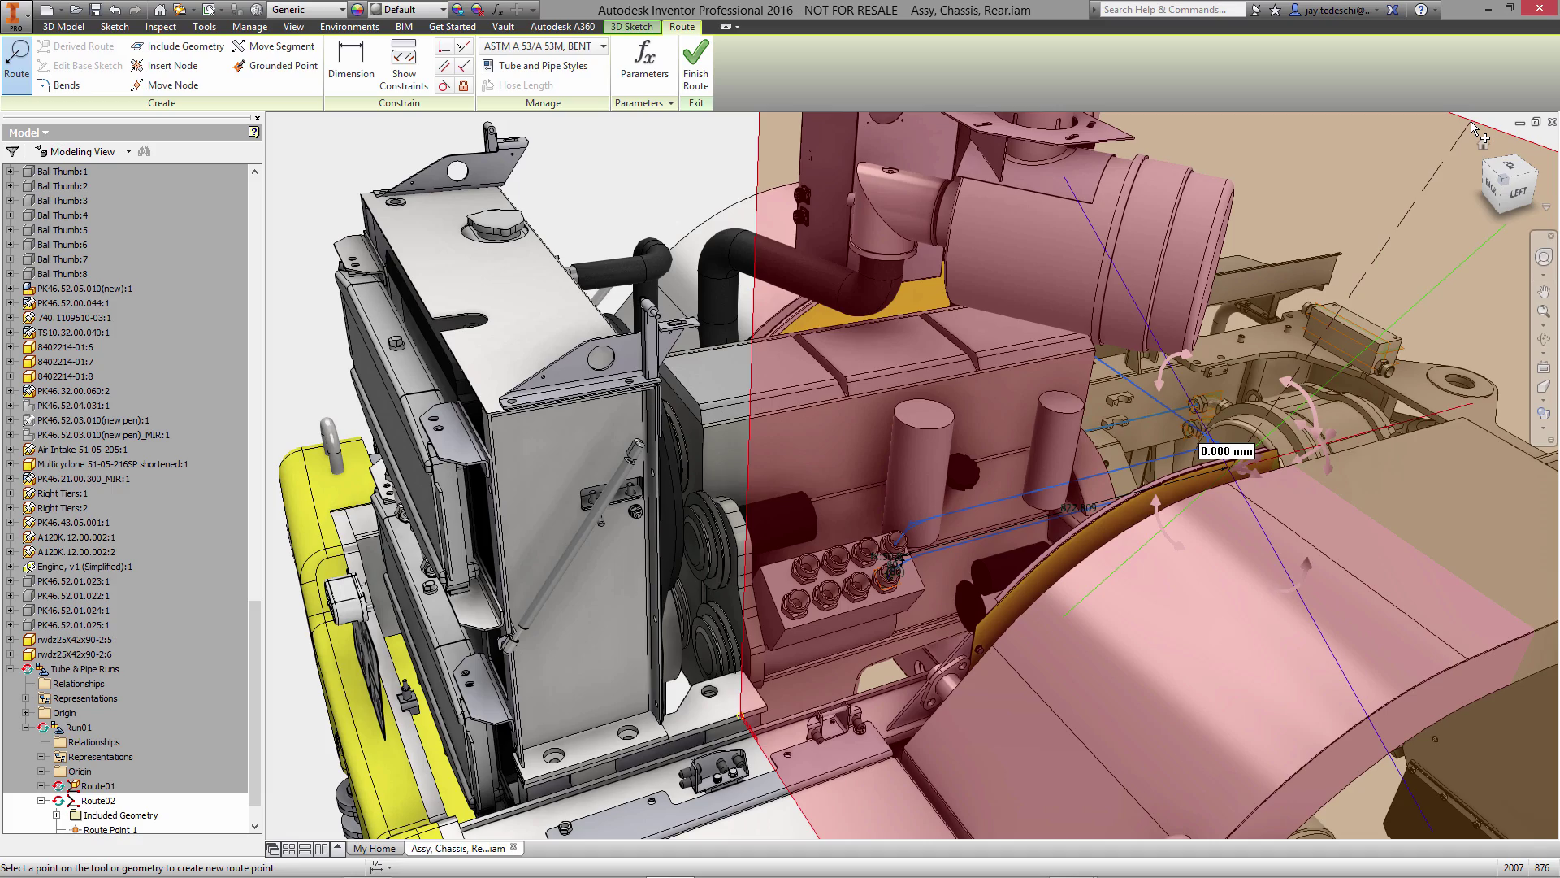
Rotate the route direction and add a 723 mm segment up past the engine block.
scroll(1473, 128, "up", 5)
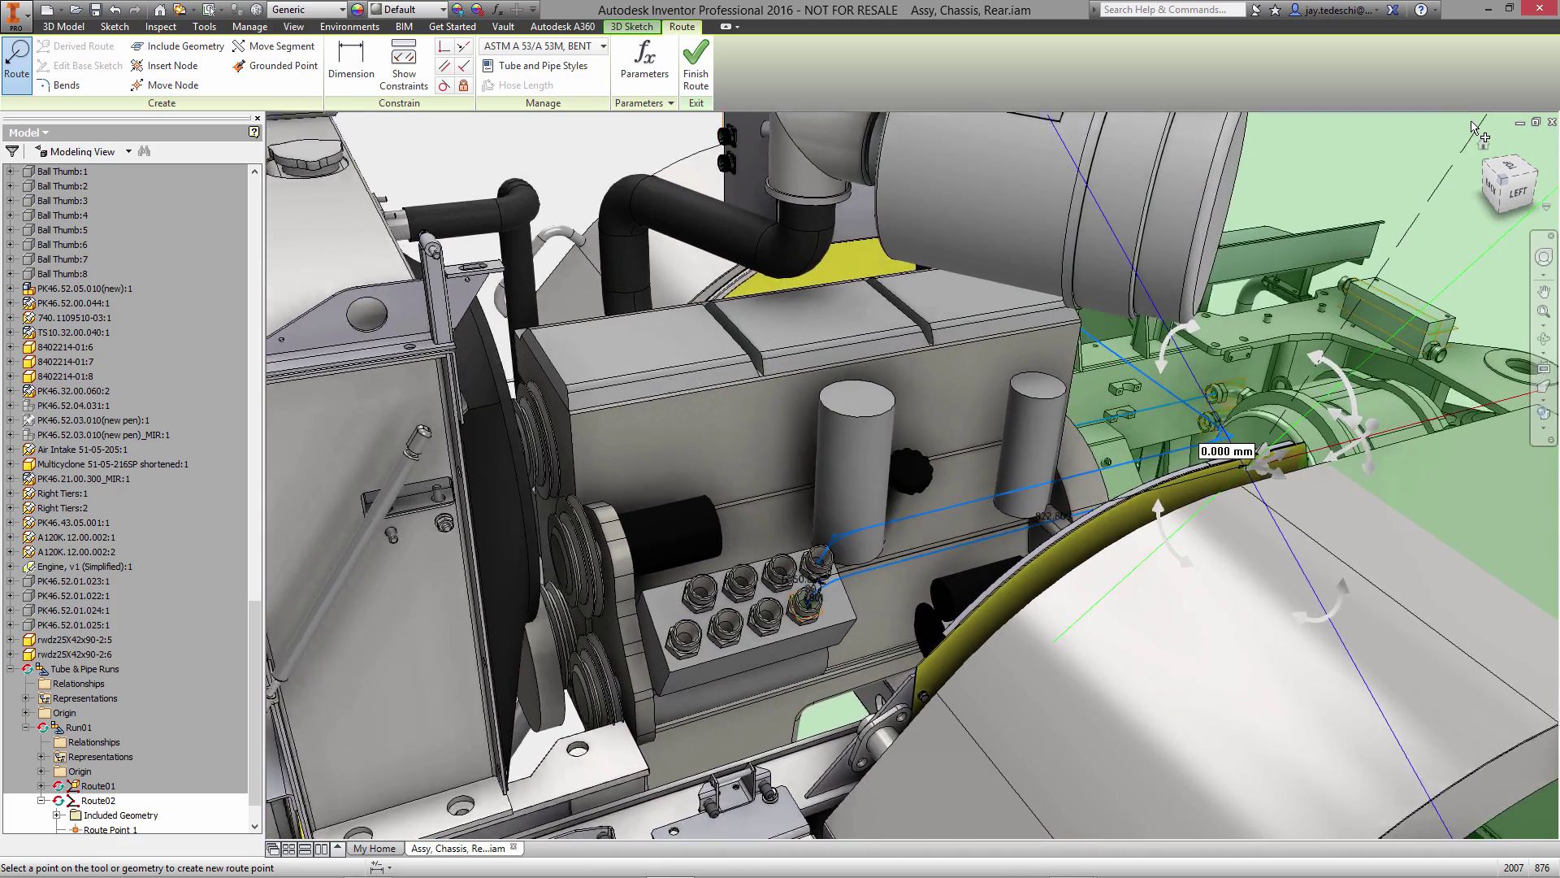
scroll(1473, 128, "up", 5)
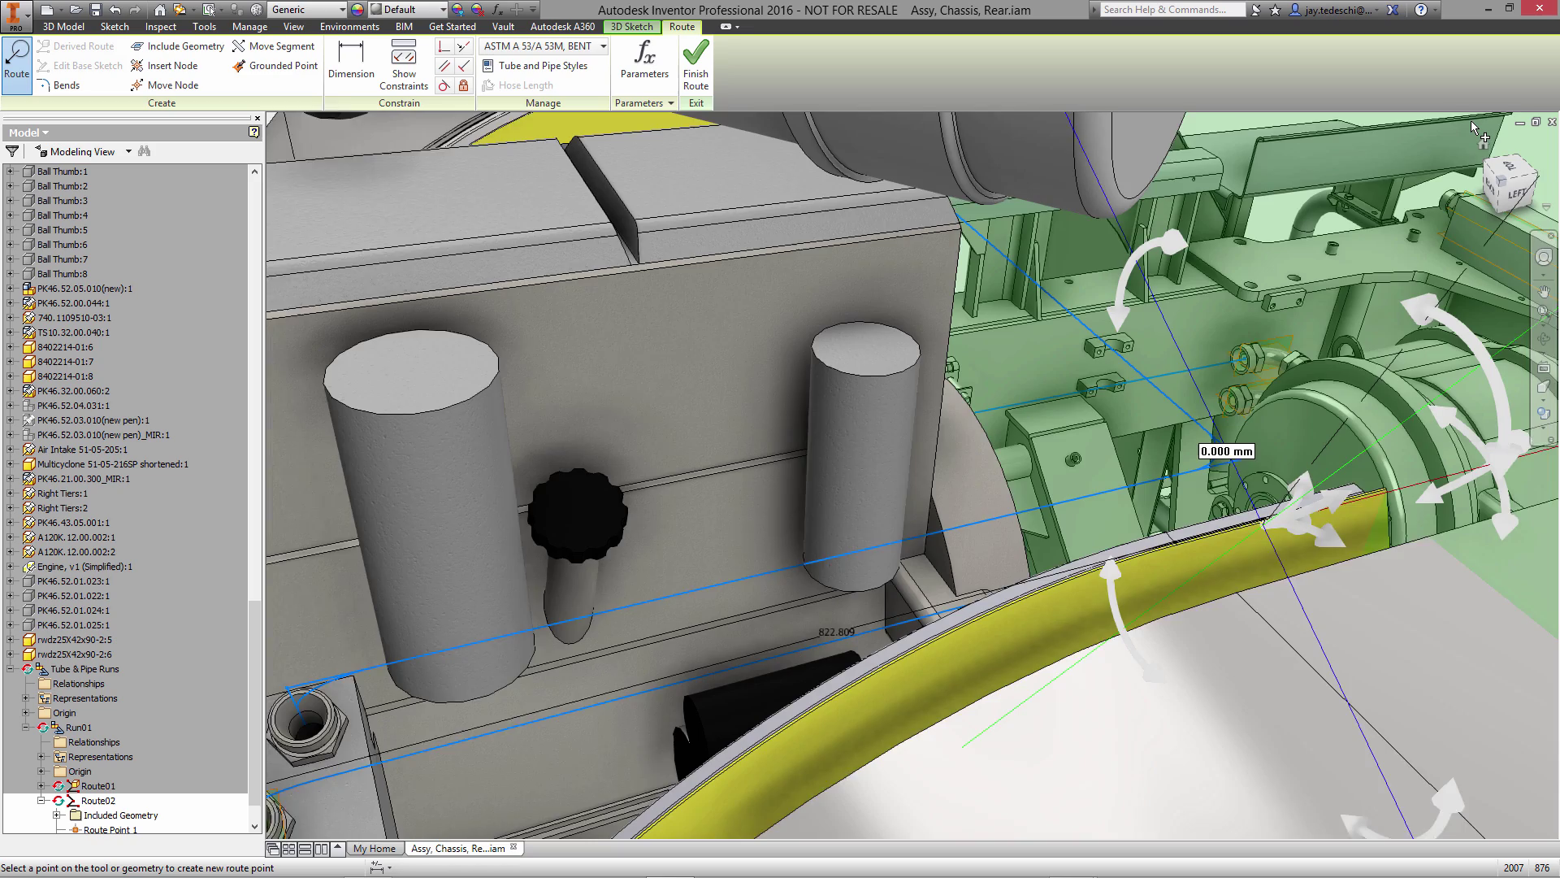
scroll(1470, 120, "up", 2)
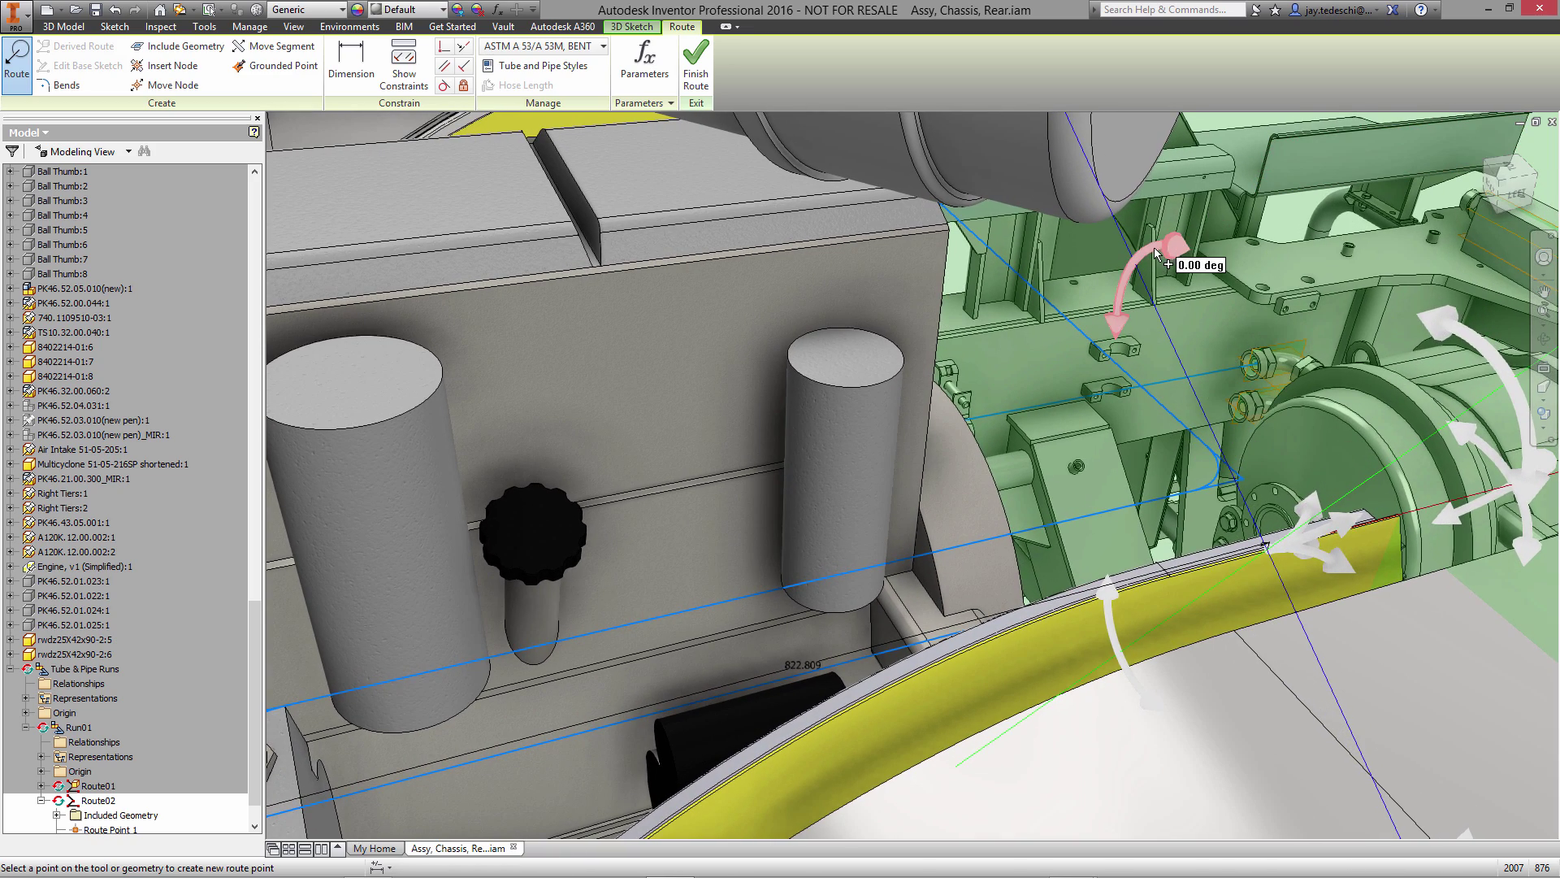
left_click_drag(1147, 258, 1090, 343)
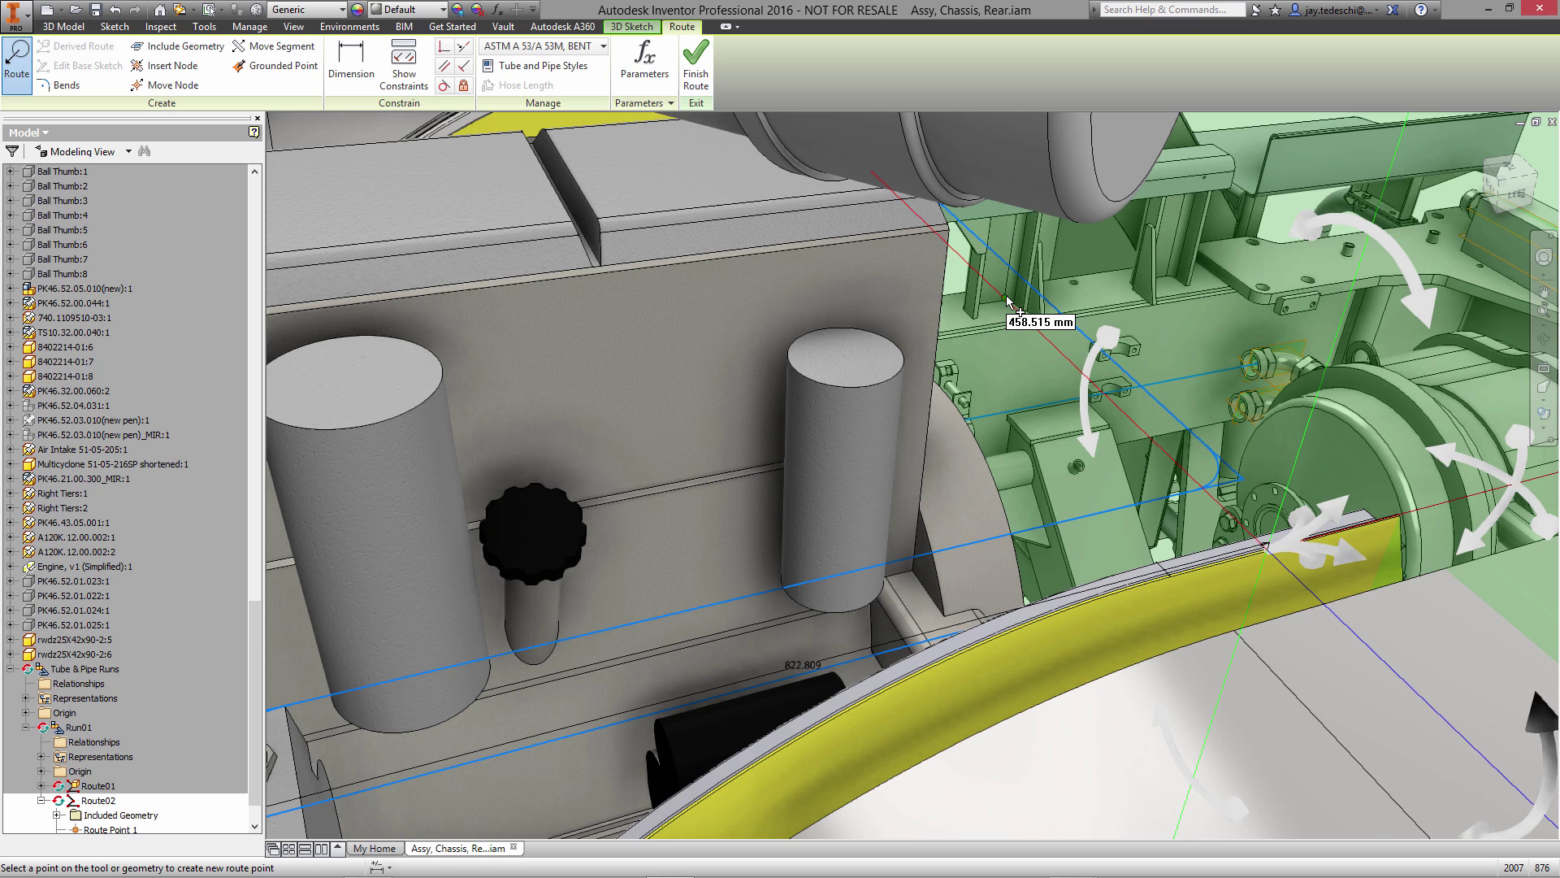
type("723")
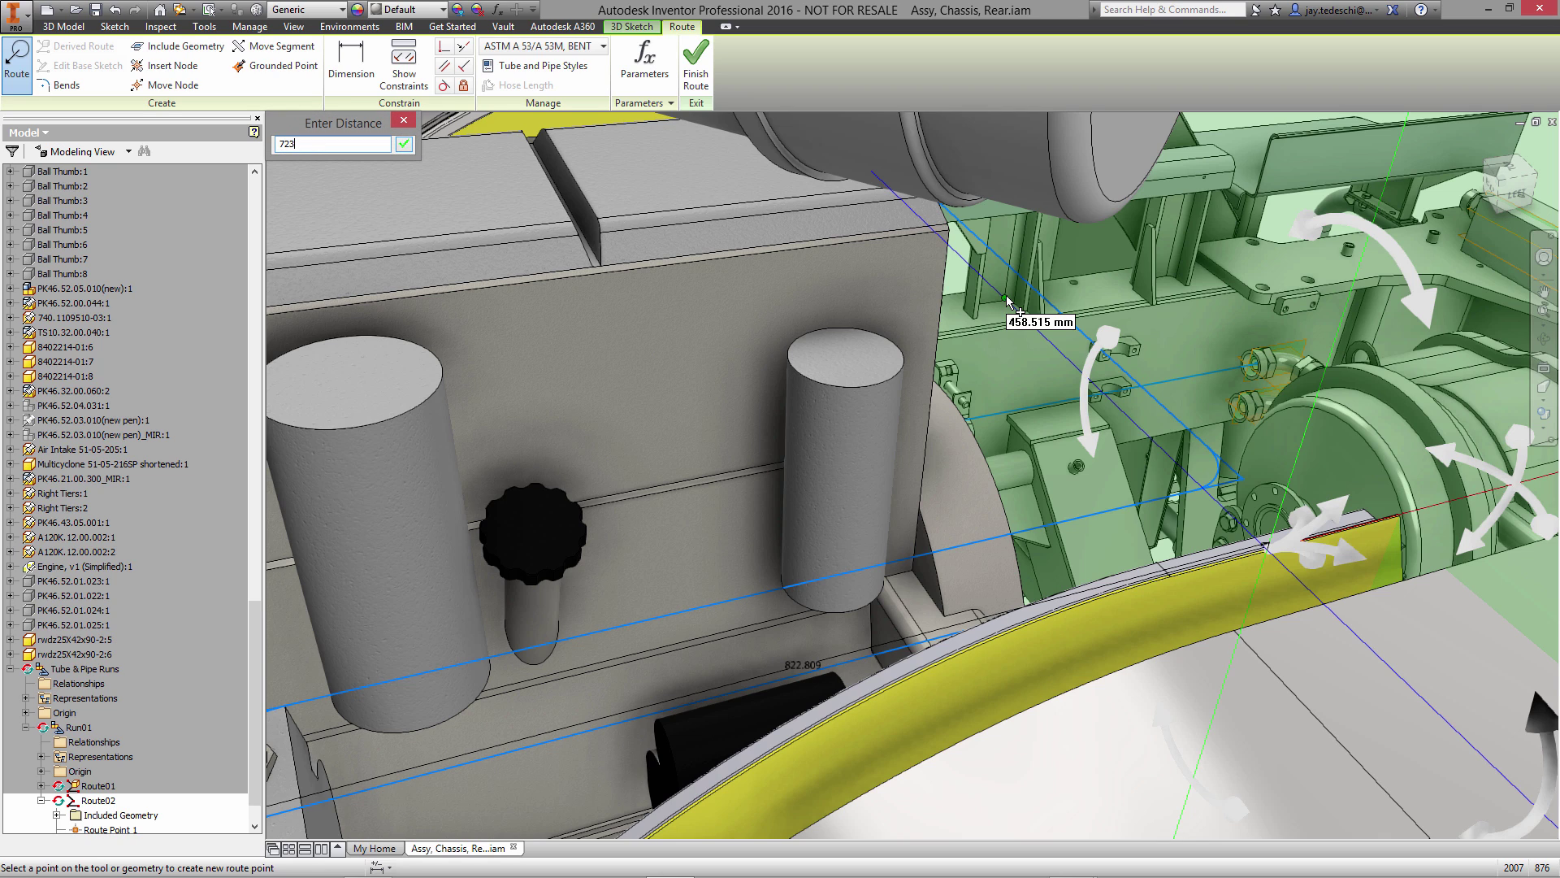
key("Return")
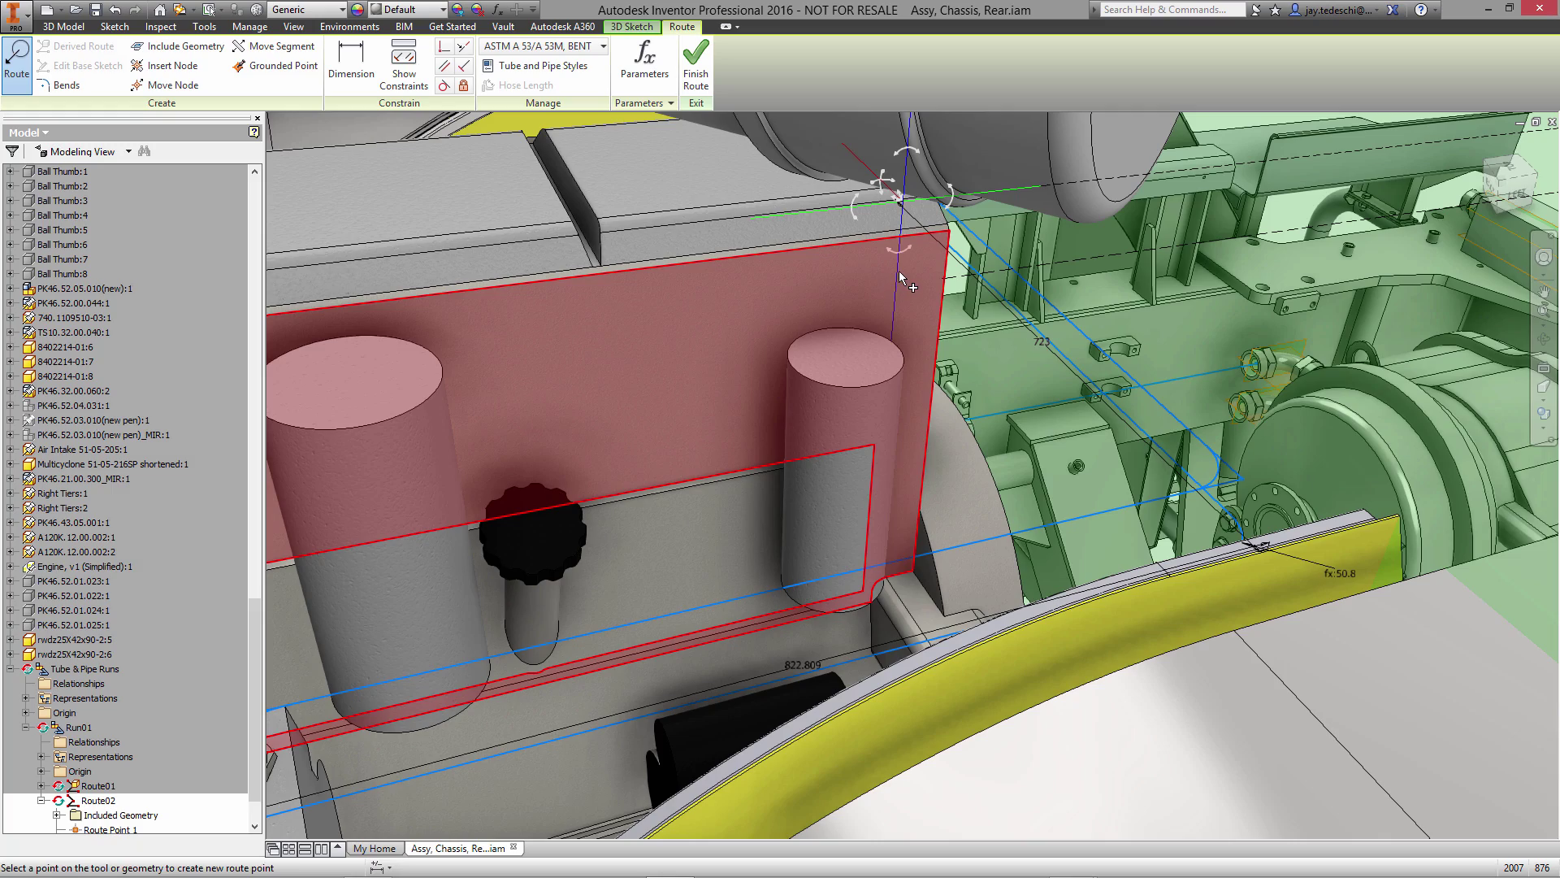
Add a 250 mm route segment along the triad's red axis.
middle_click_drag(902, 268, 896, 277, "shift")
left_click(897, 278)
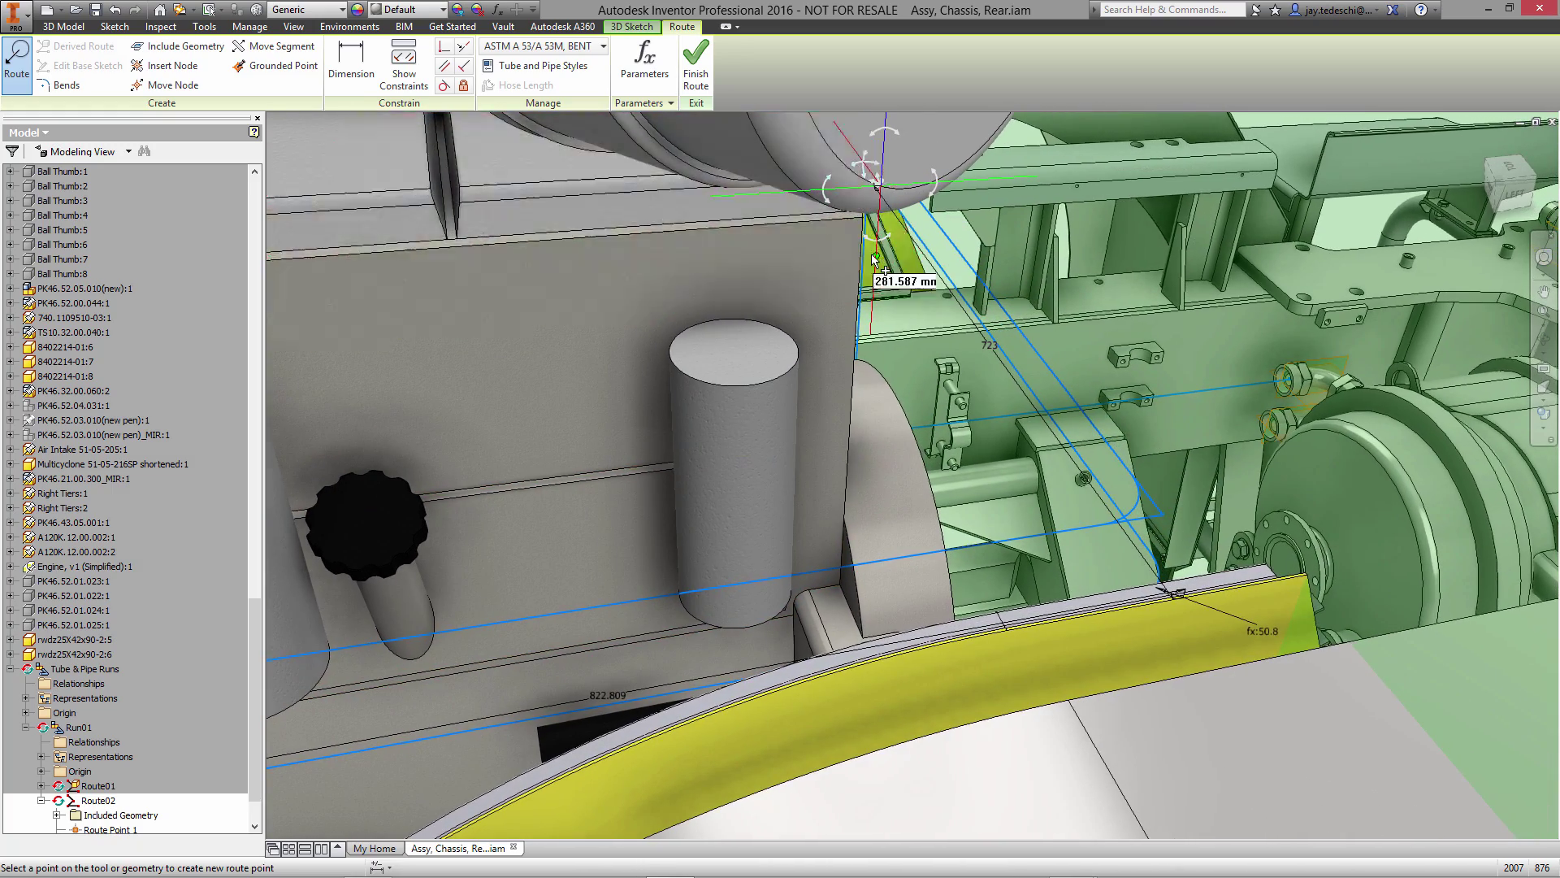
left_click(877, 298)
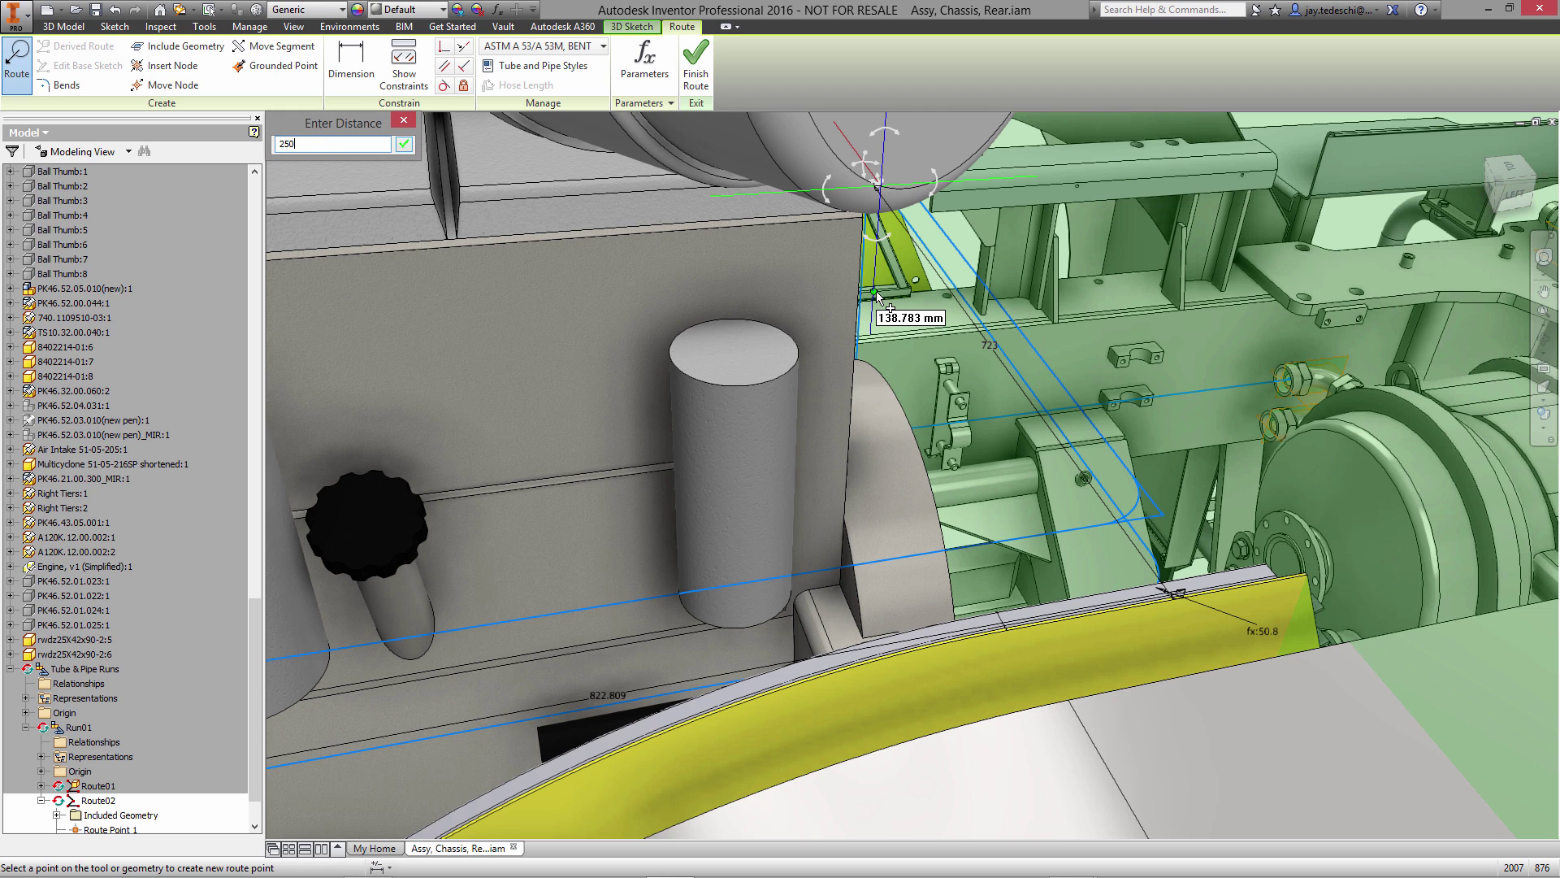
key("Return")
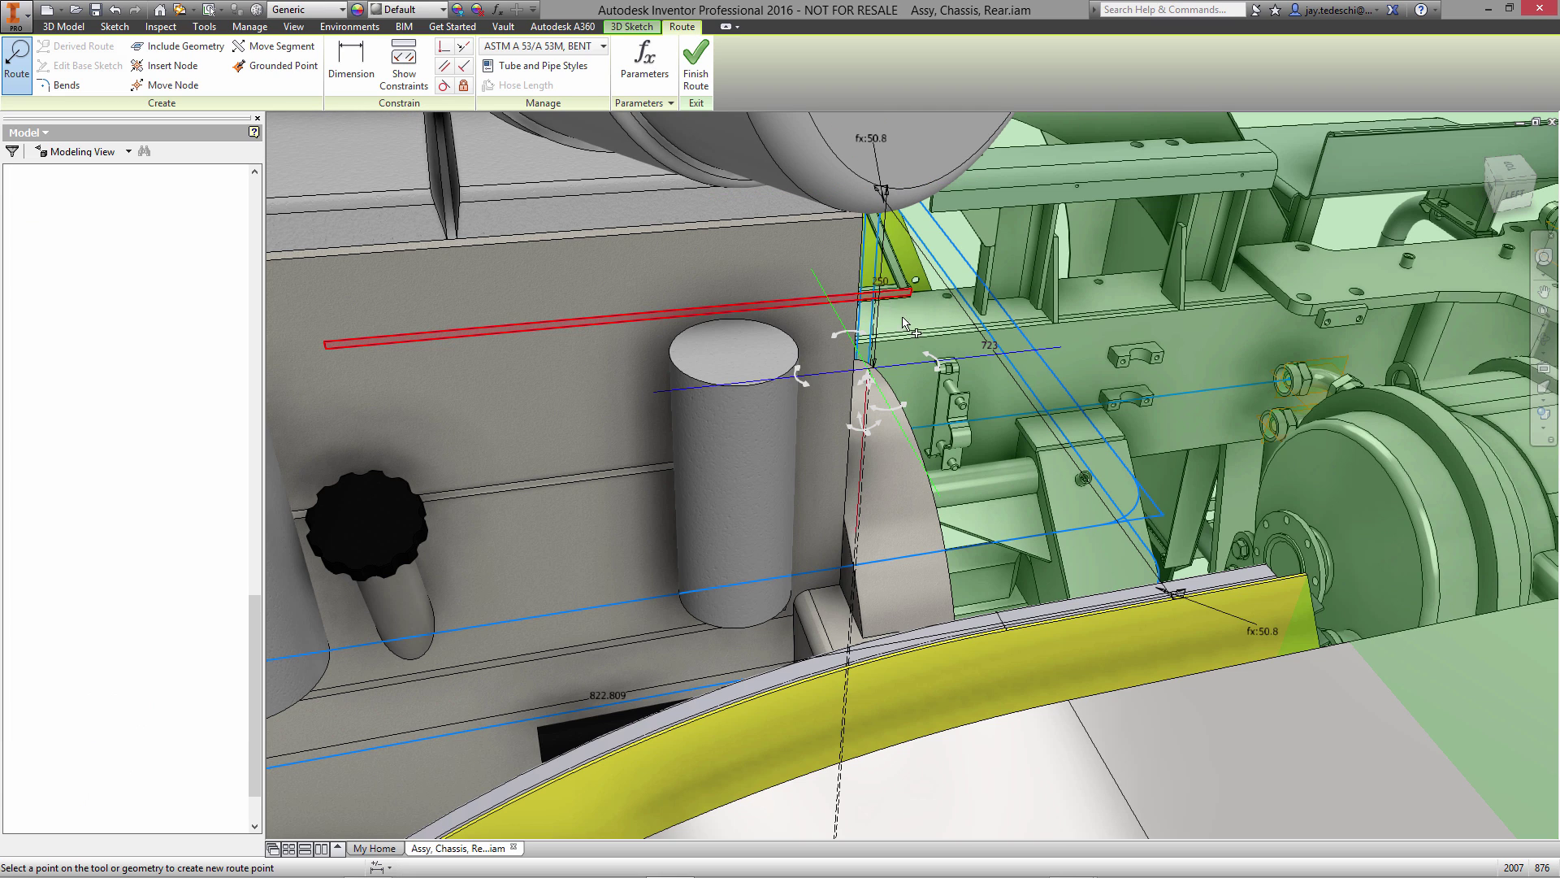
Connect the route to the hose fitting, accepting the two-segment 756.073 mm solution.
left_click(1274, 432)
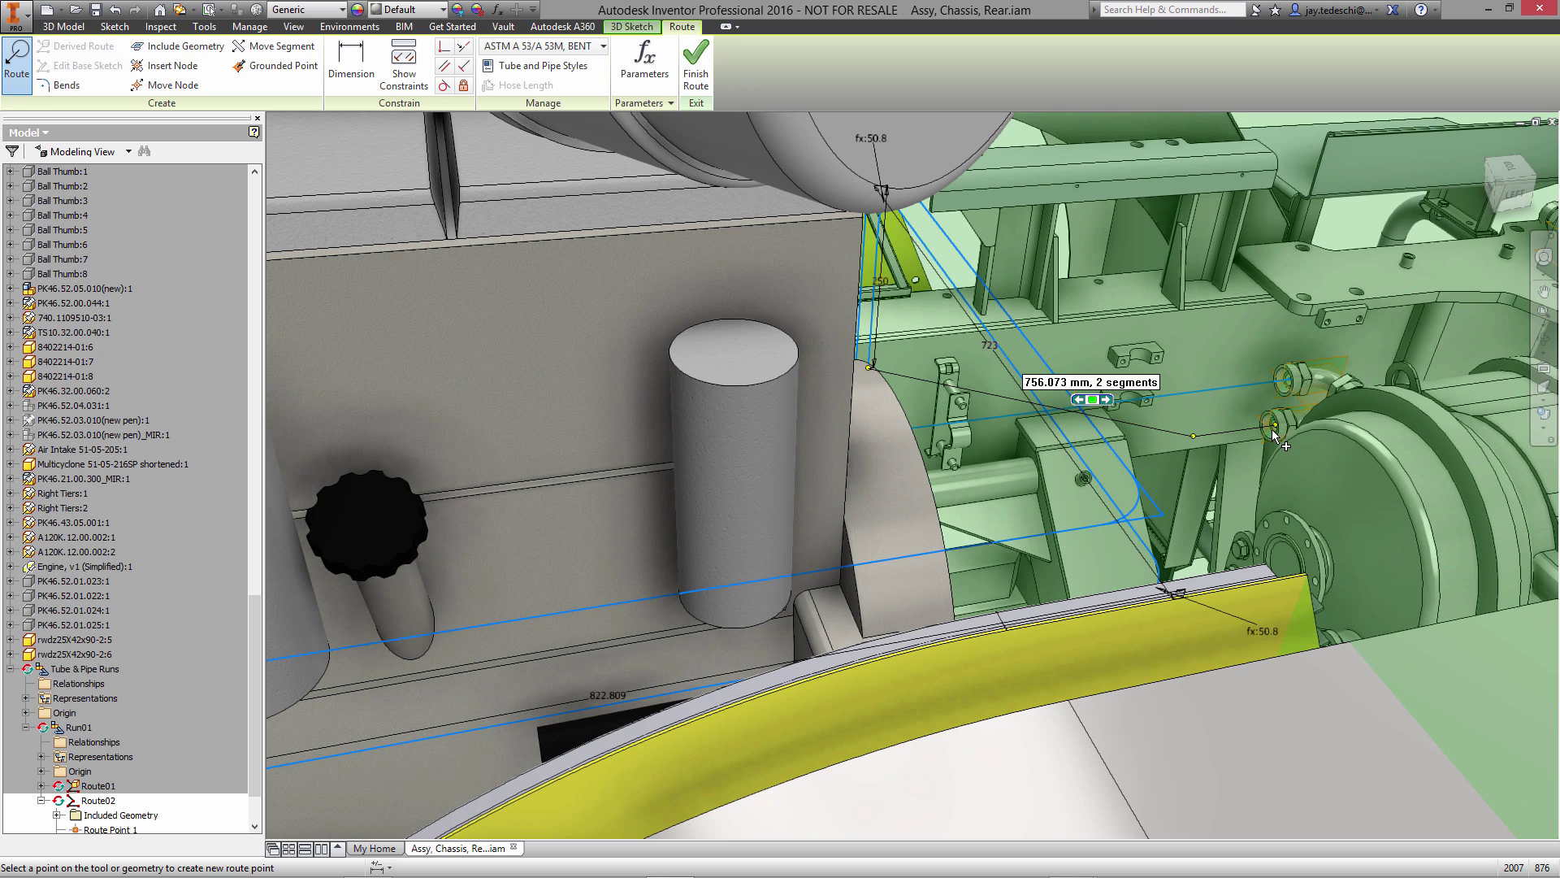
left_click(1108, 399)
left_click(1108, 399)
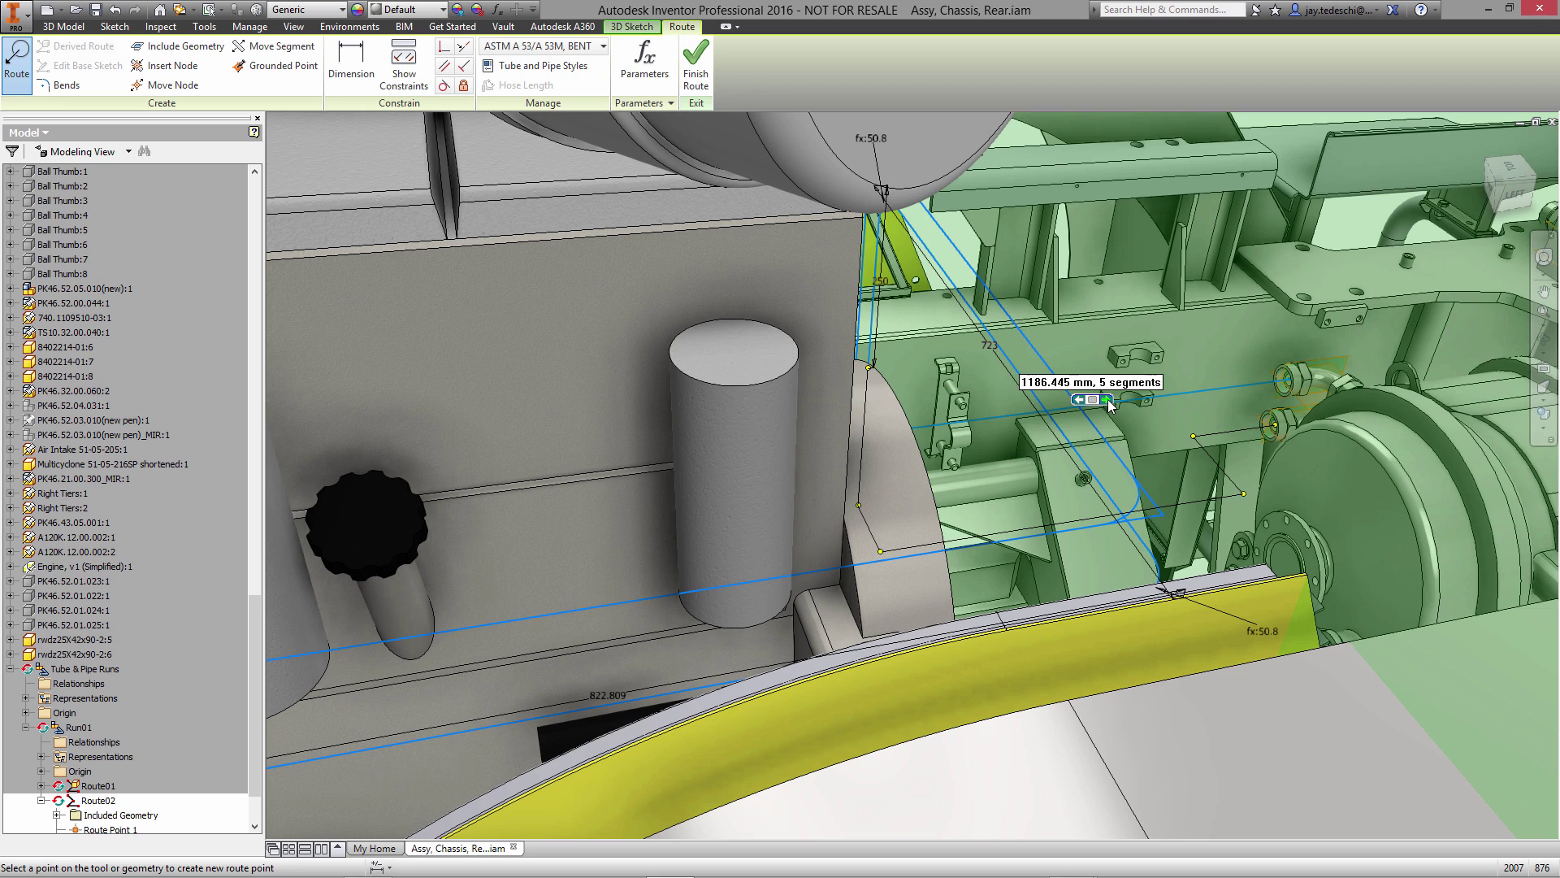
left_click(1108, 399)
left_click(1107, 399)
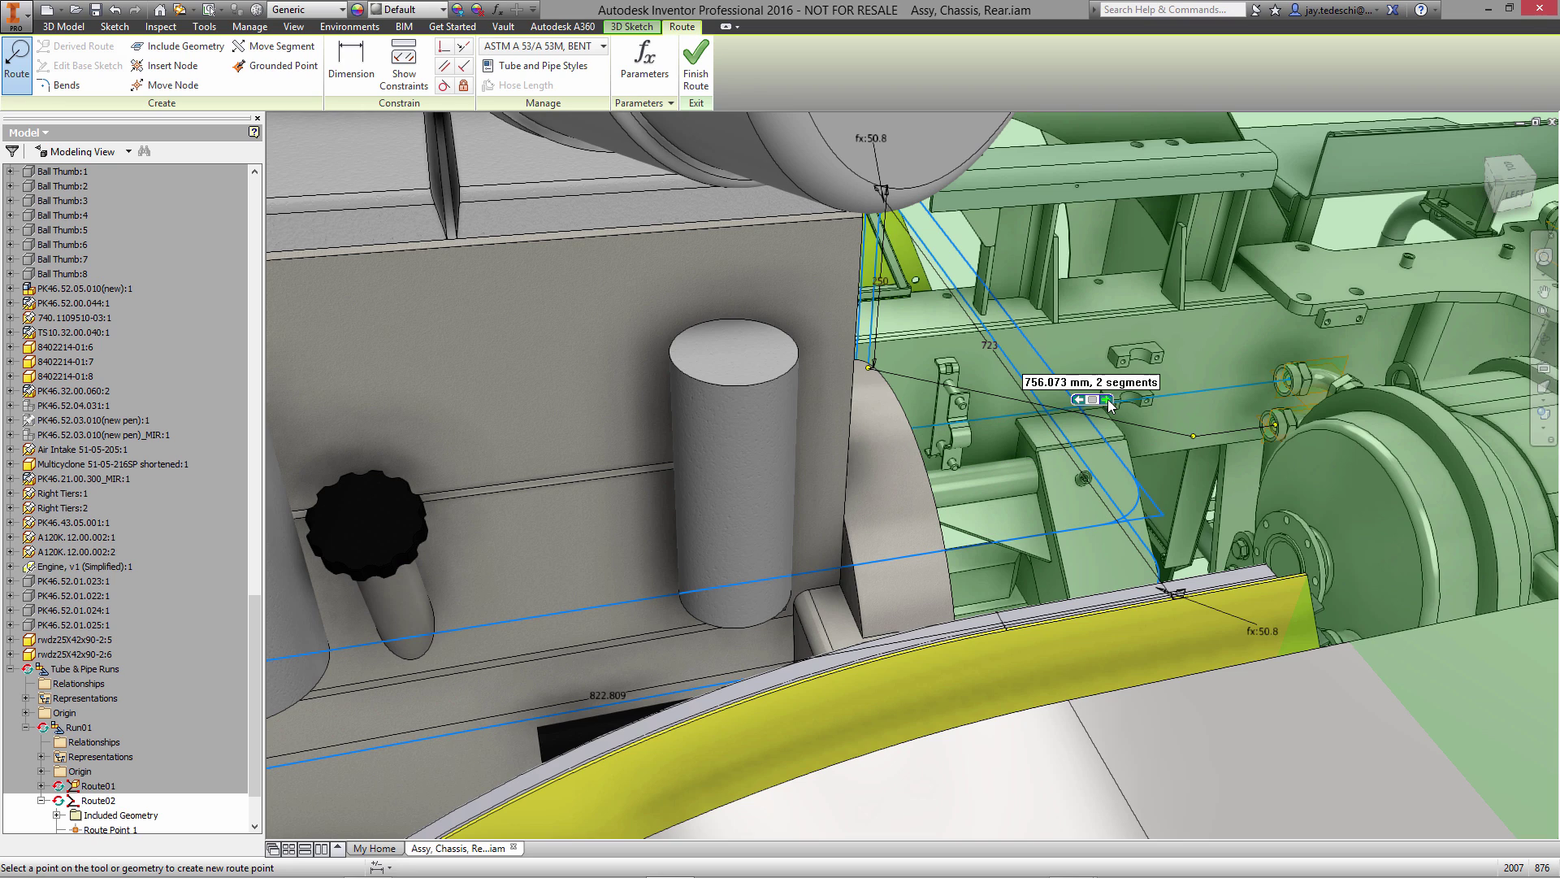
left_click(1094, 400)
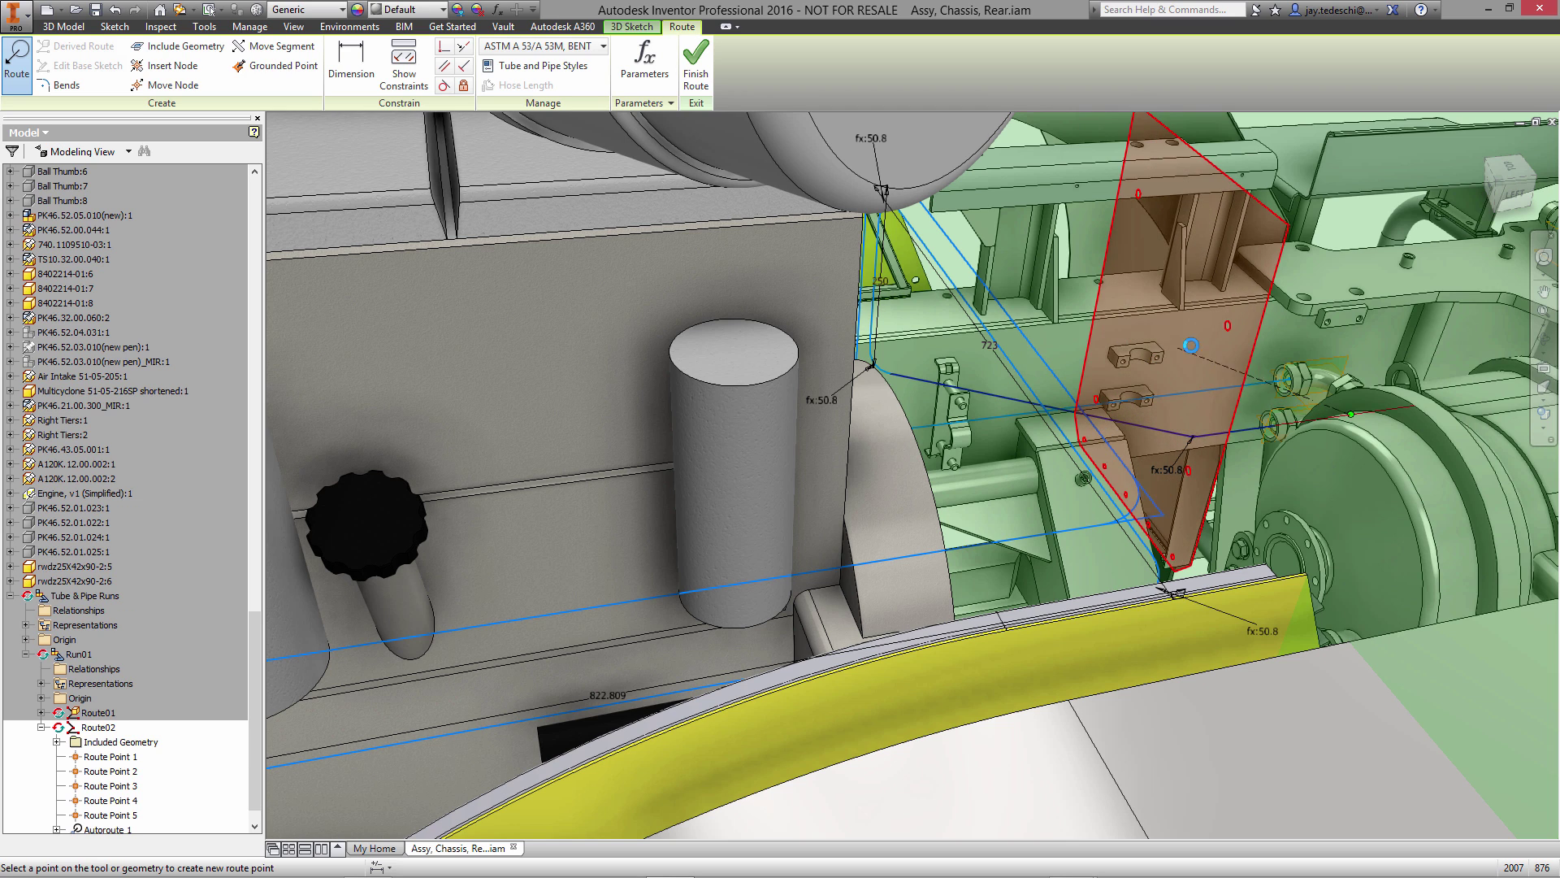
right_click(1202, 349)
Stop placing route points and change the 250 mm segment dimension to 400 mm.
left_click(1230, 364)
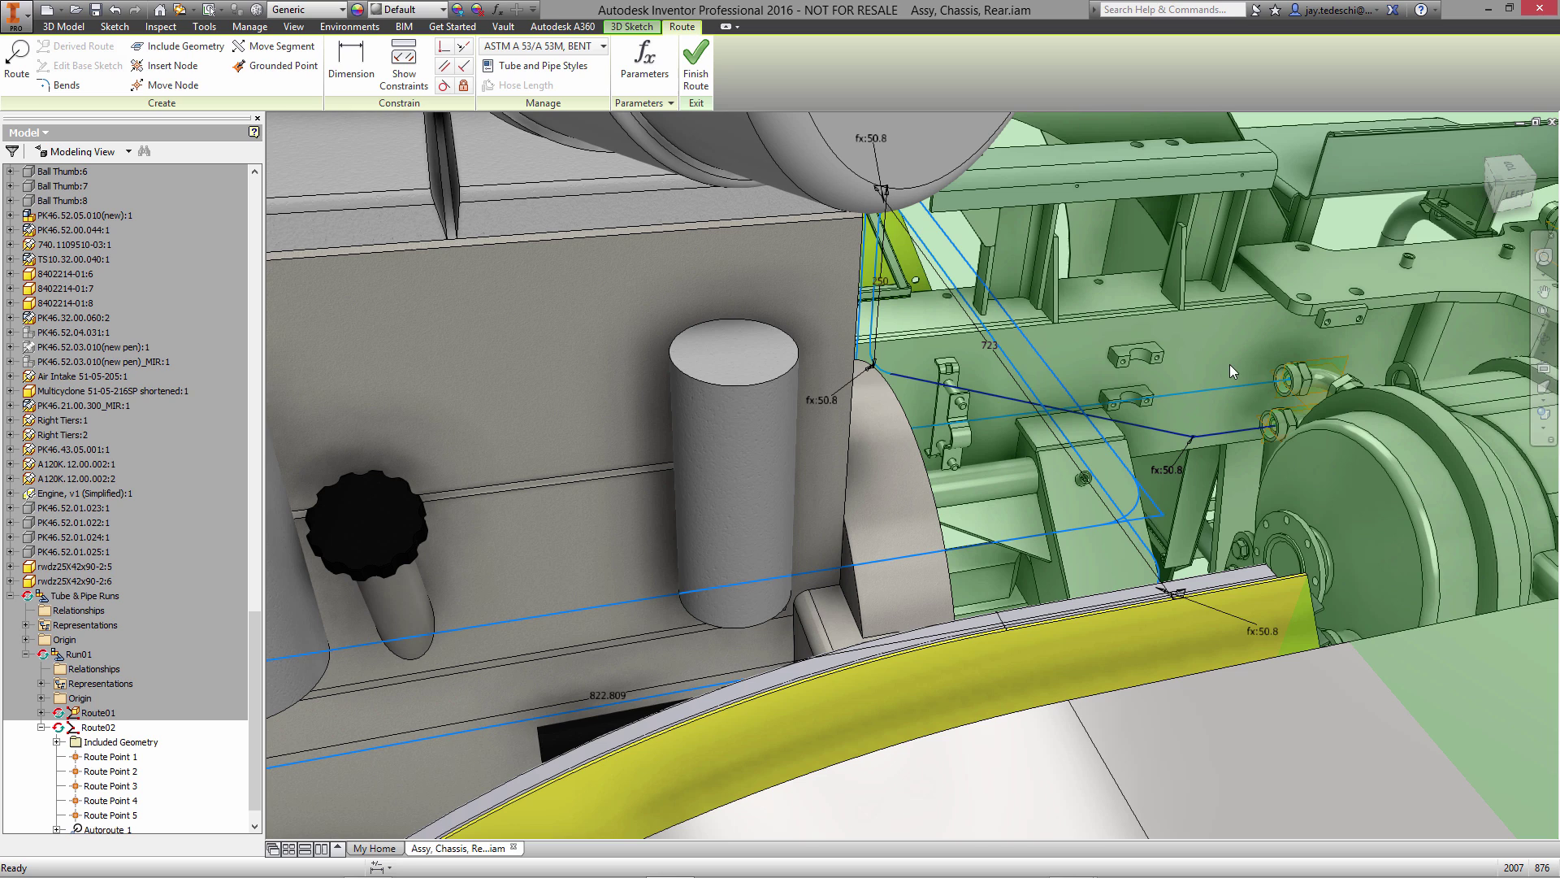
double_click(882, 283)
type("4")
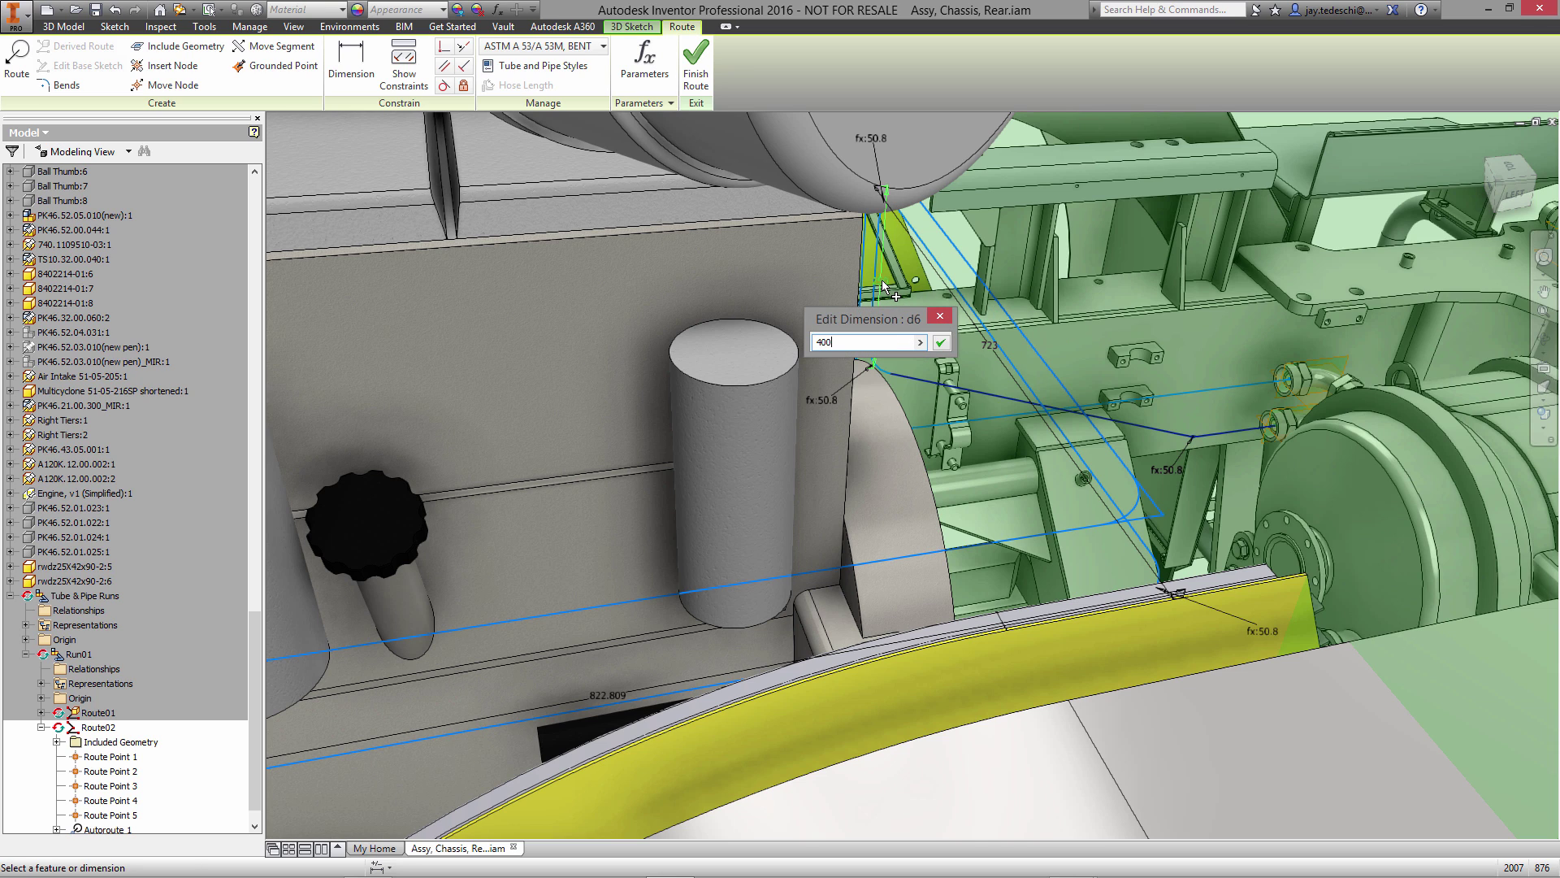
type("00")
key("Return")
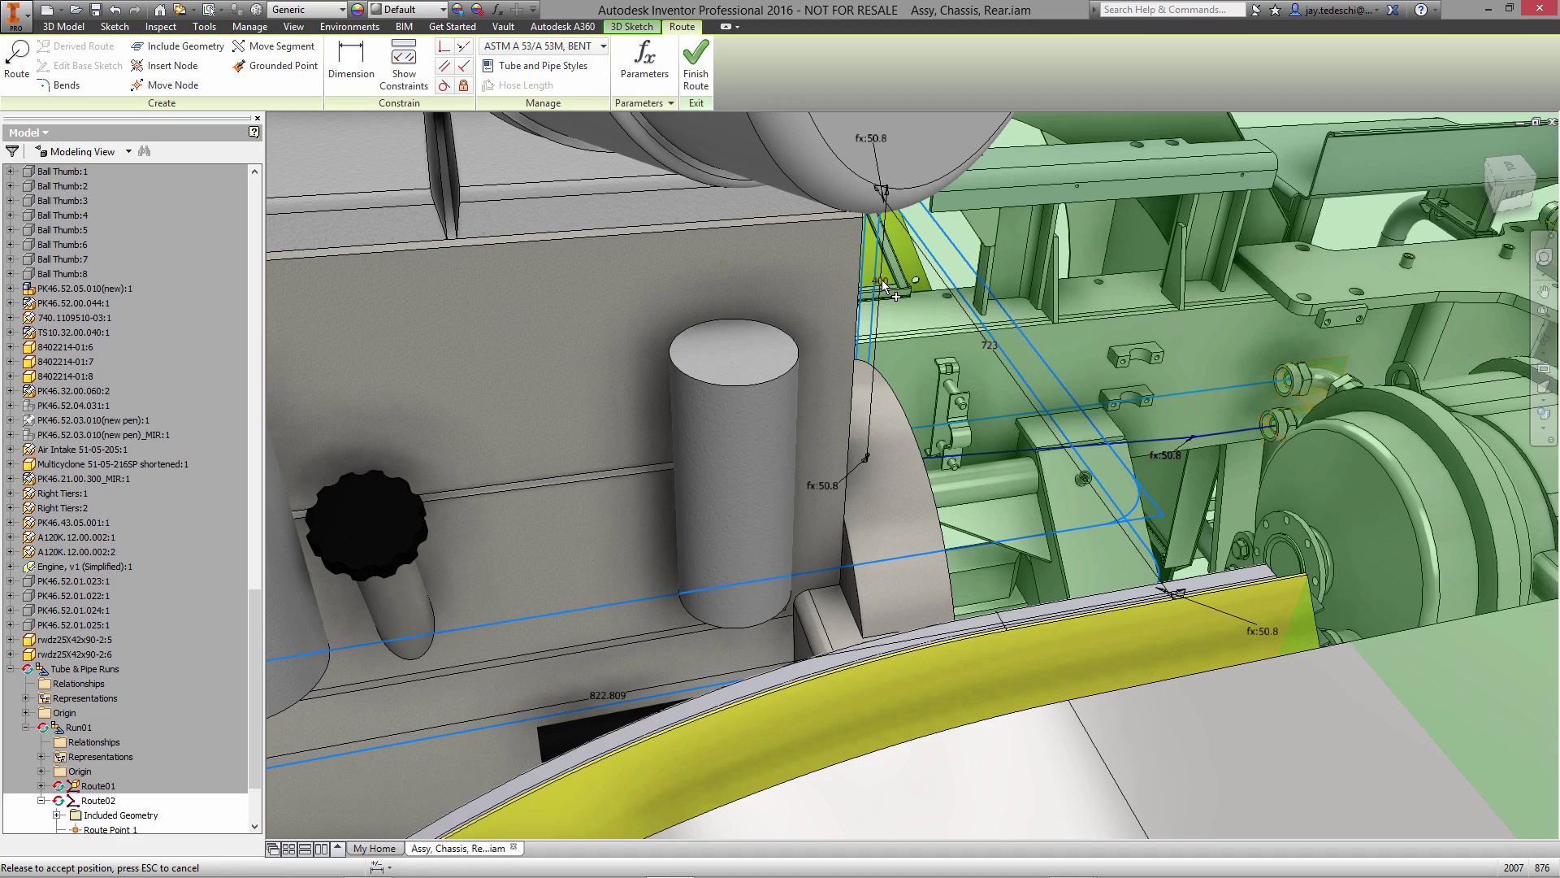
left_click(882, 283)
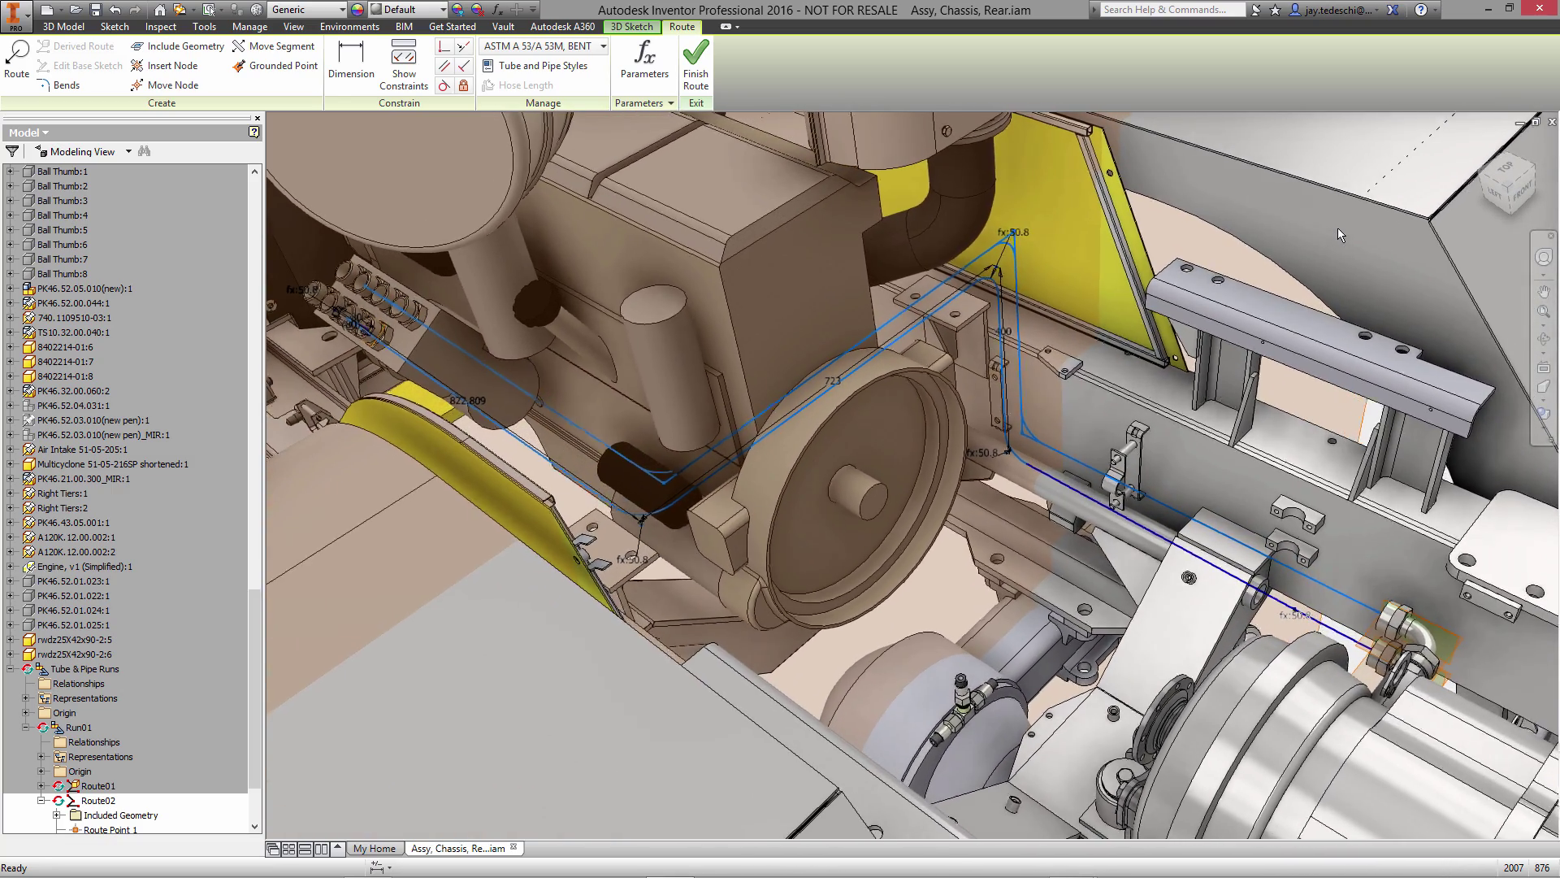
Review the Object Visibility settings under View.
left_click(294, 27)
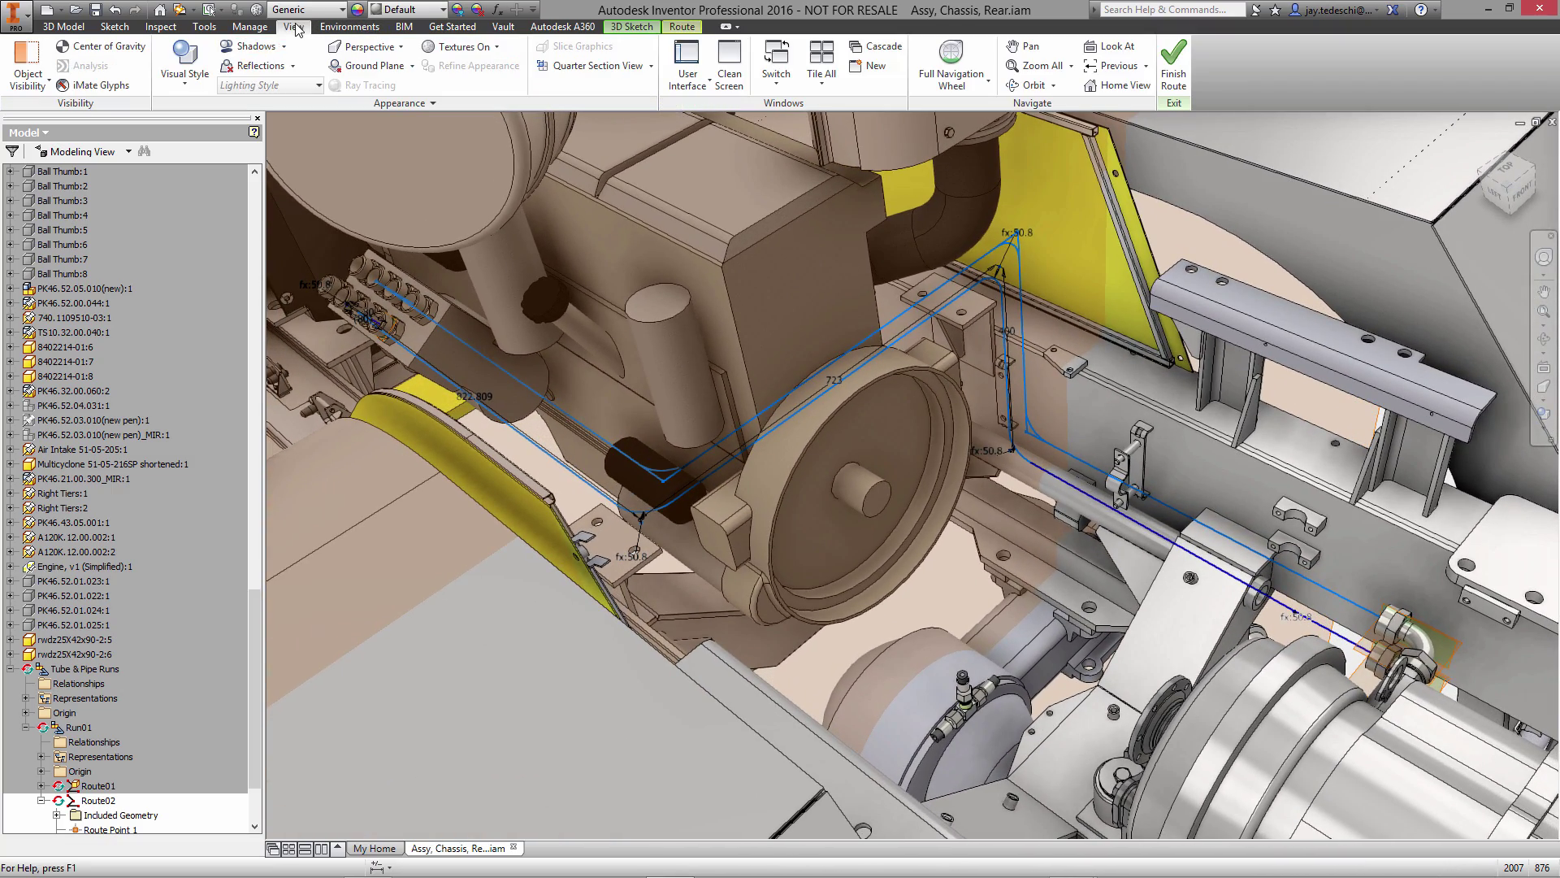
left_click(47, 81)
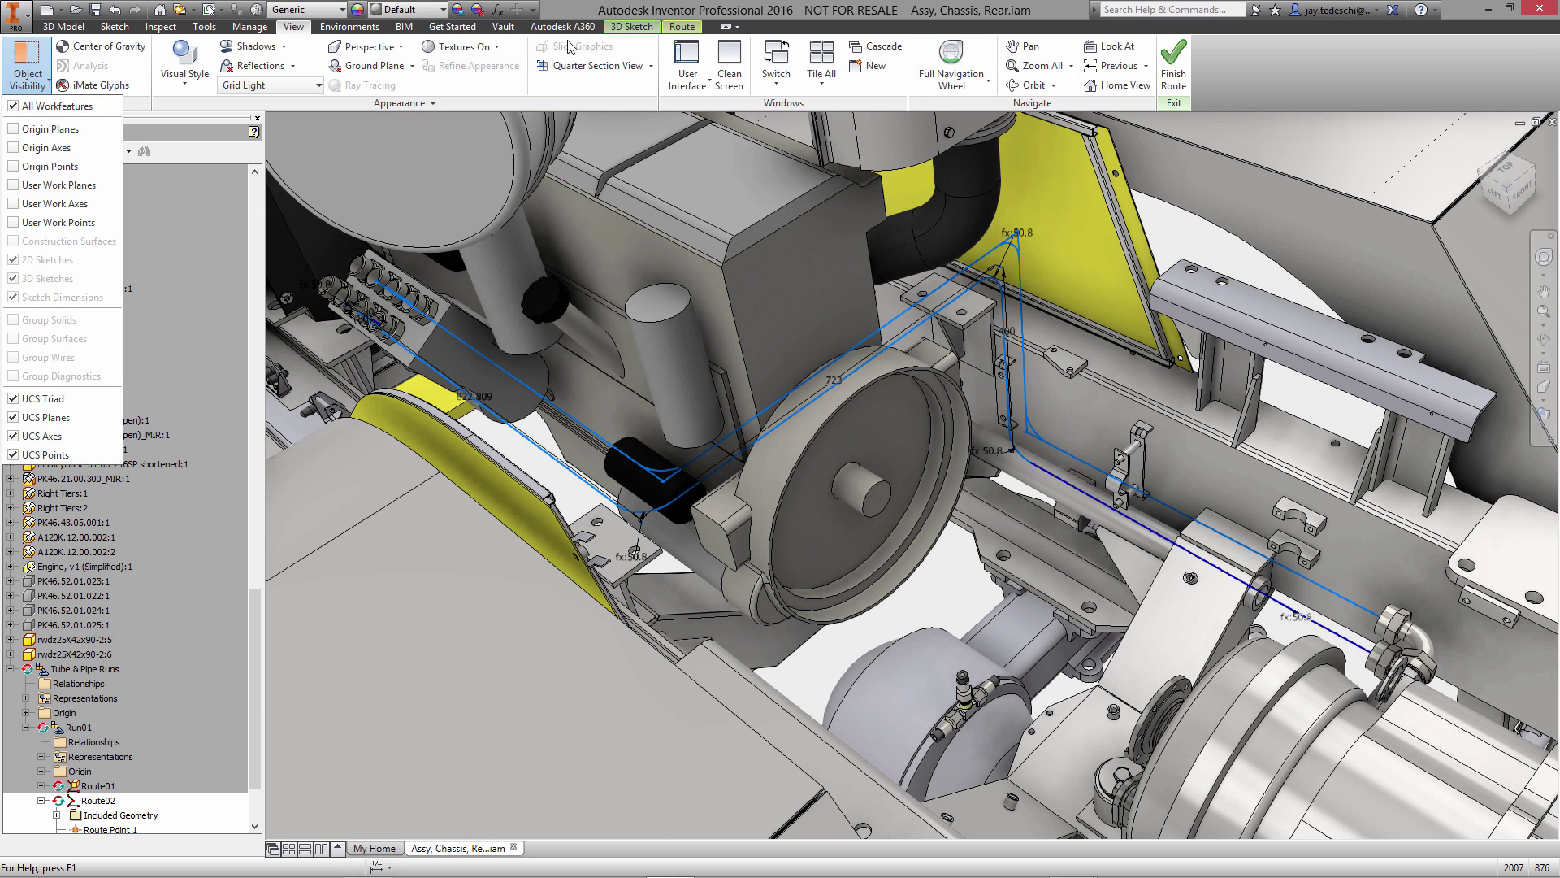
left_click(681, 27)
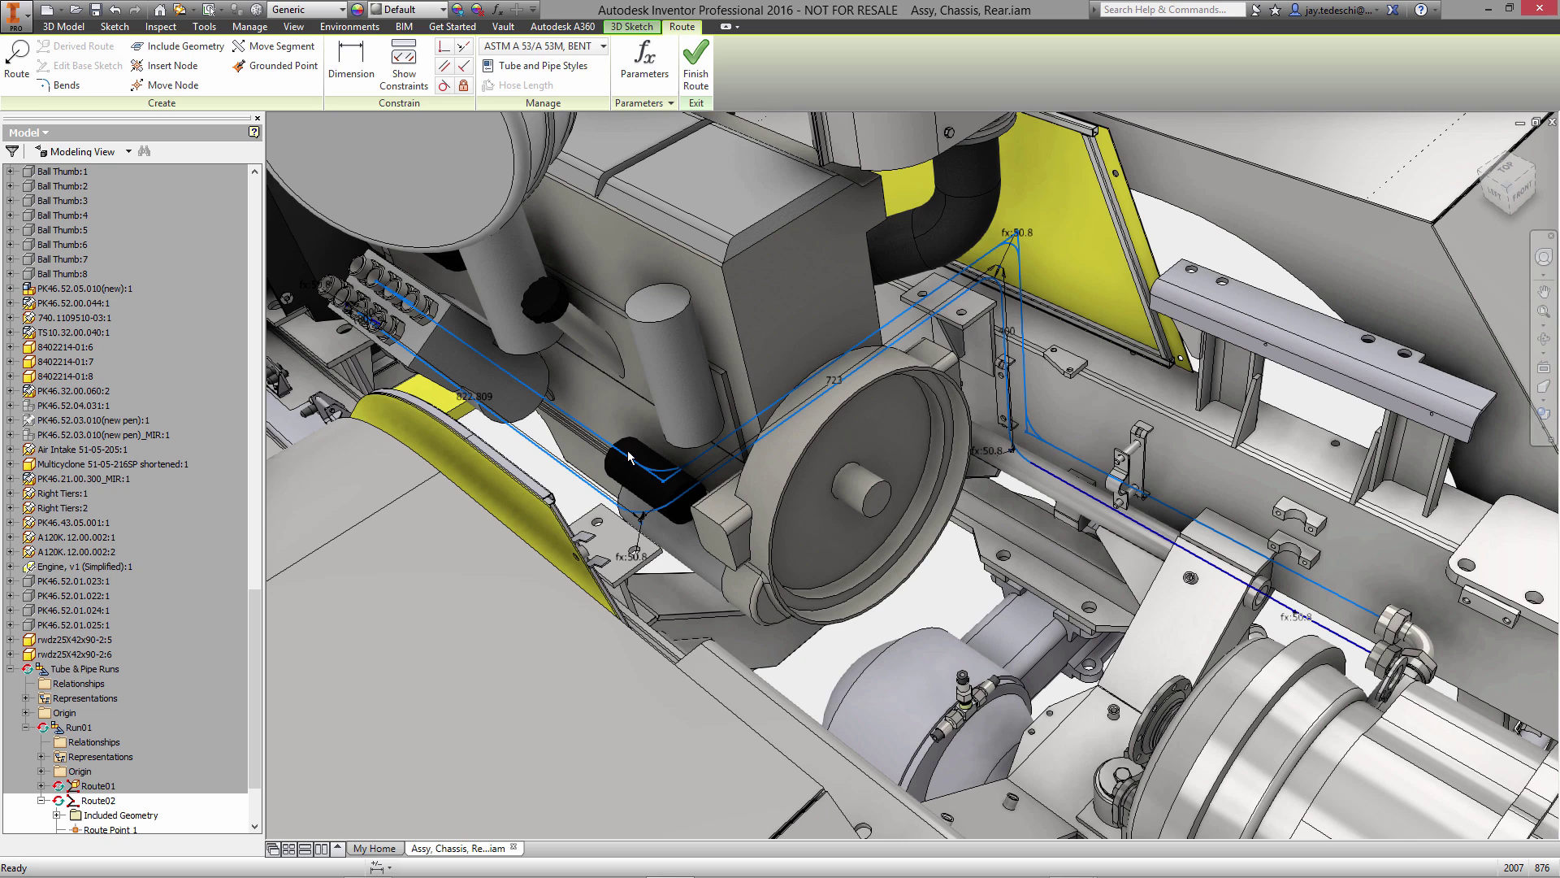
Finish the 3D route sketch, then finish editing Route02.
right_click(619, 271)
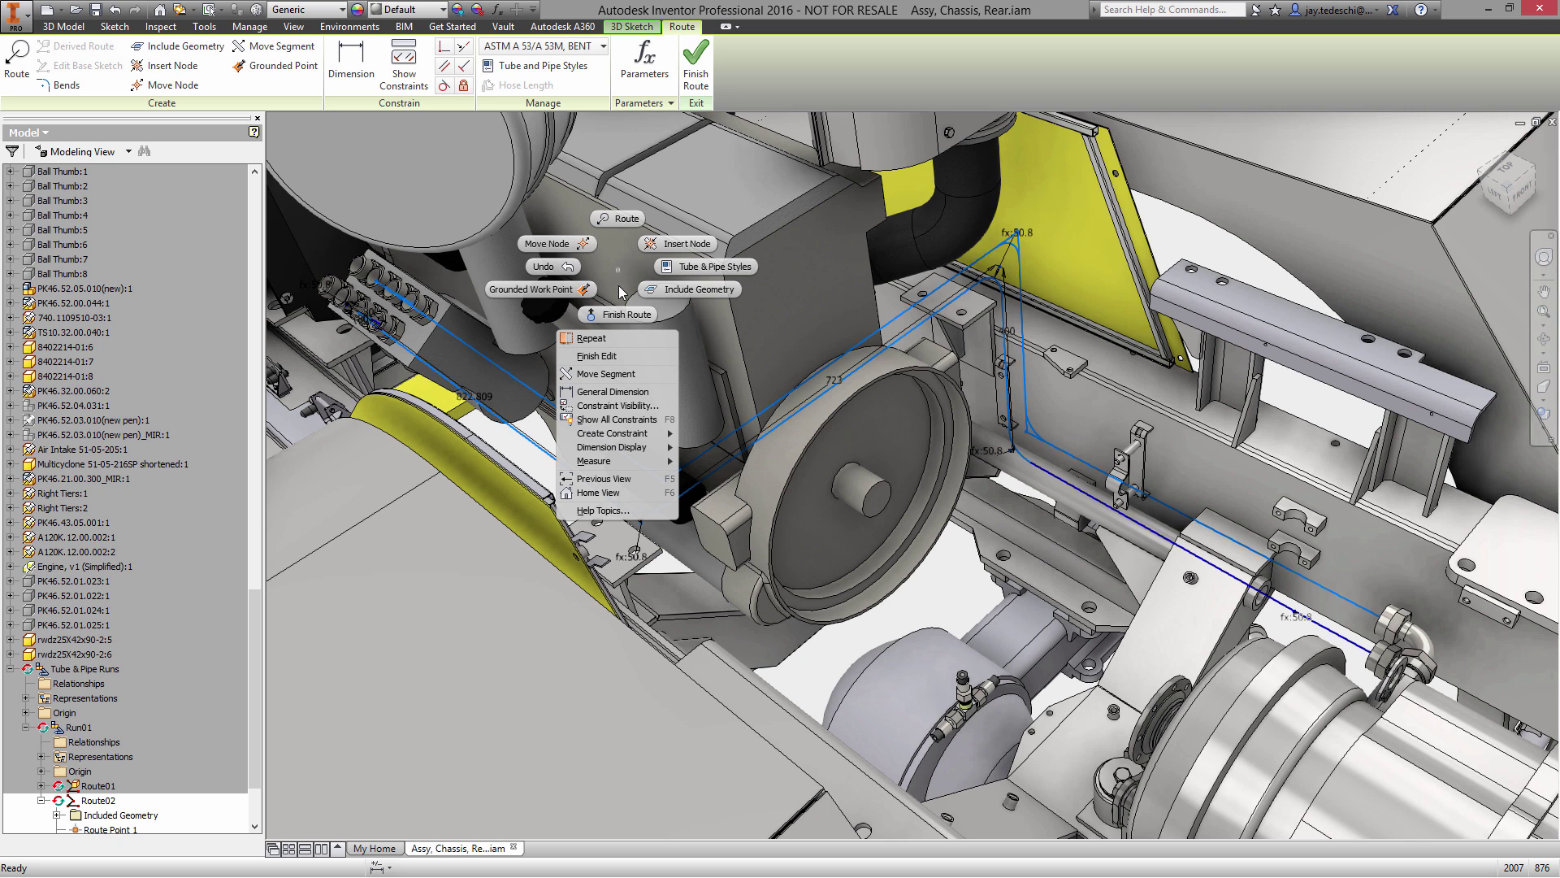
left_click(622, 295)
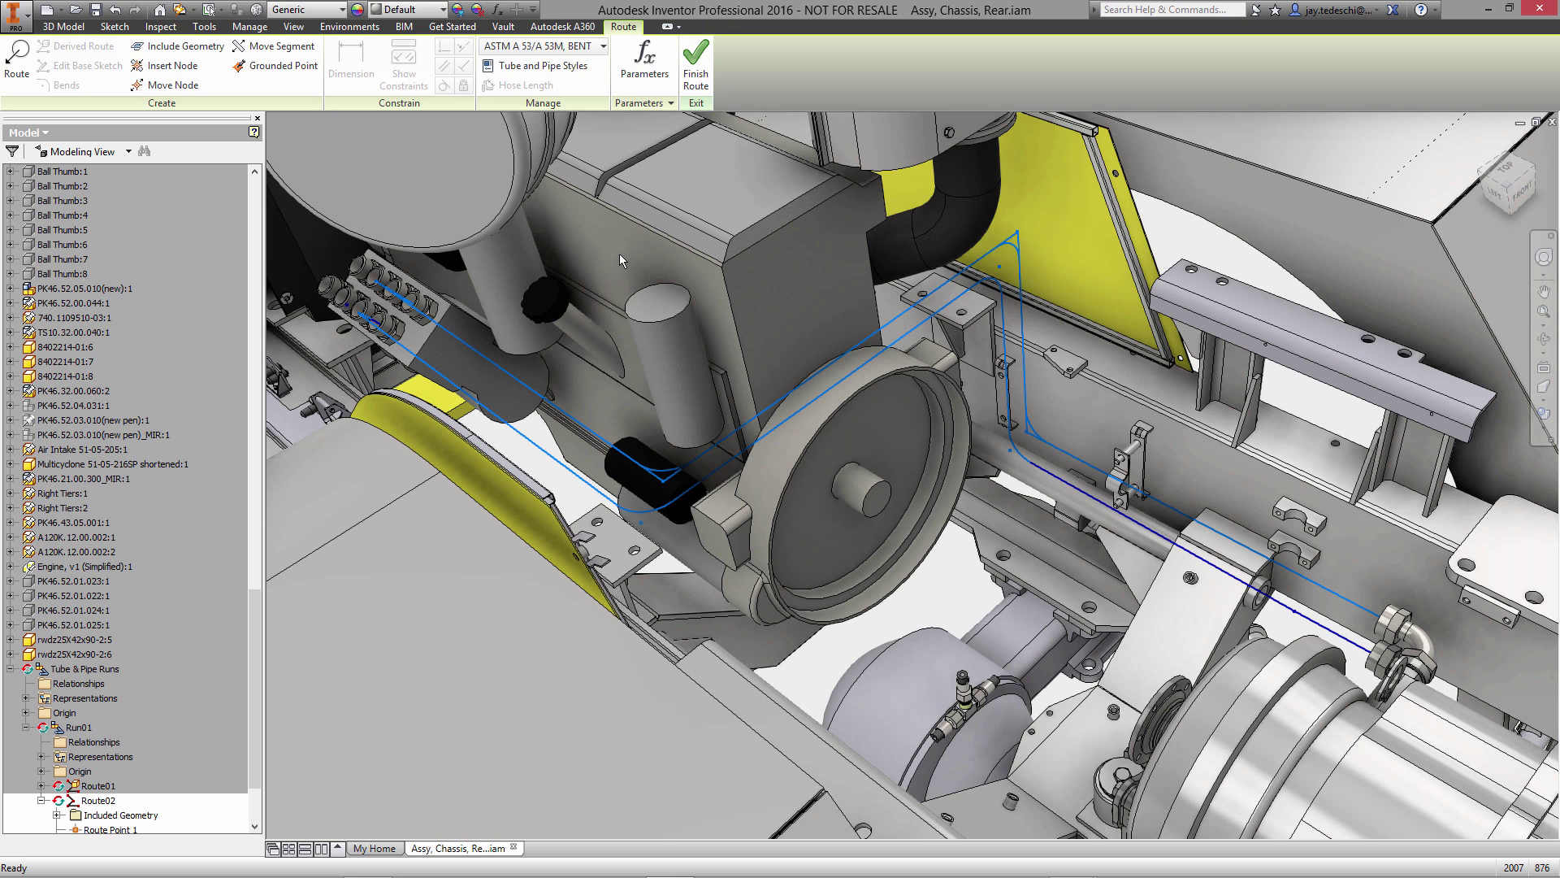
right_click(619, 253)
left_click(619, 304)
Populate both routes with tube via Populate Route(s).
right_click(612, 236)
left_click(686, 260)
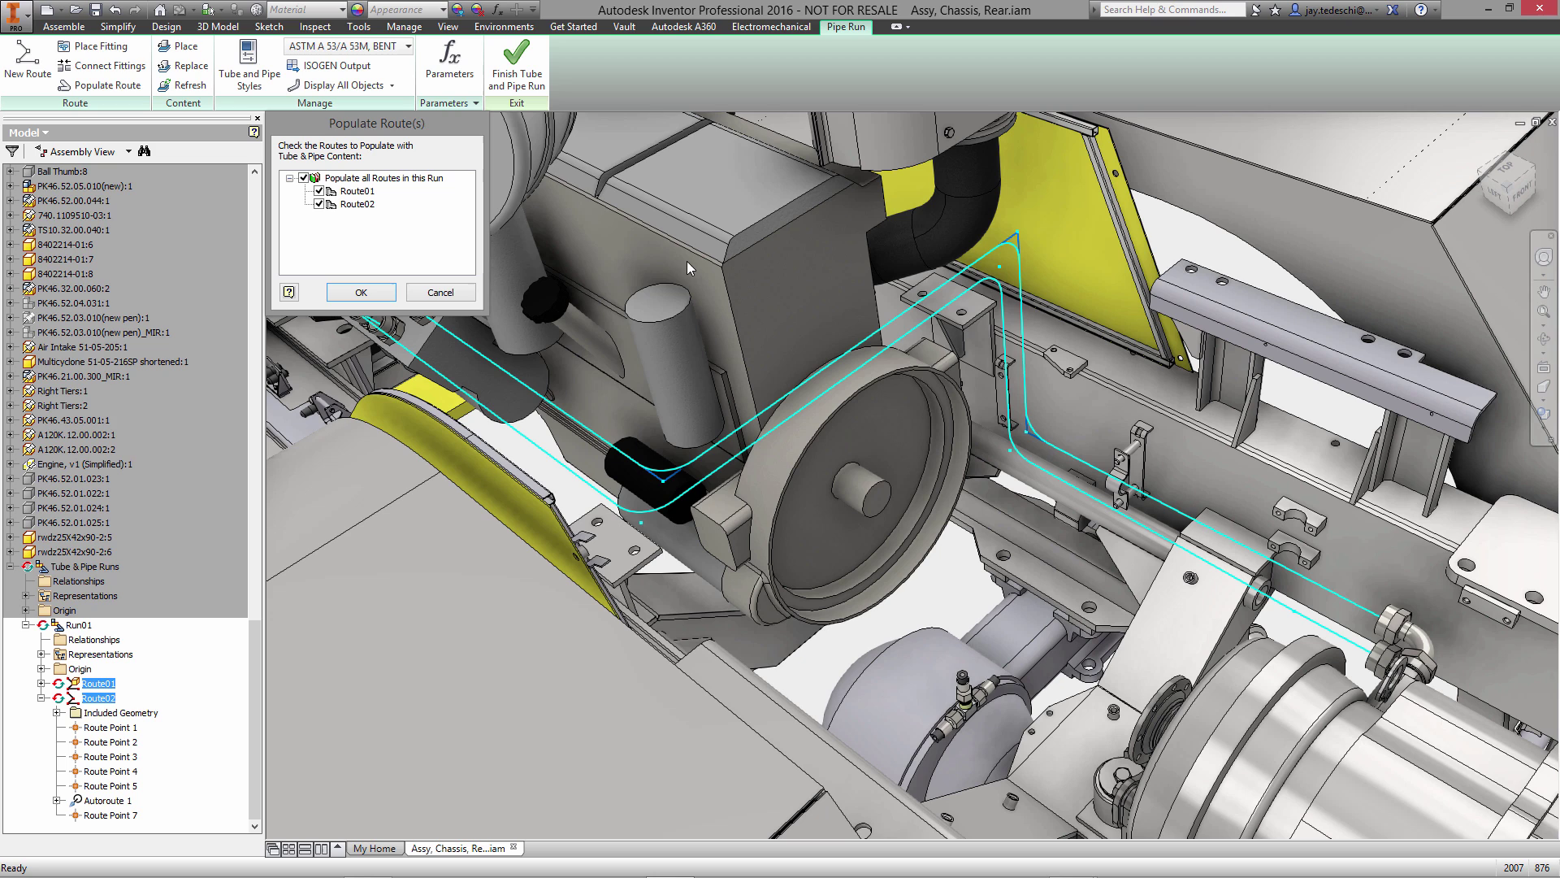
left_click(361, 293)
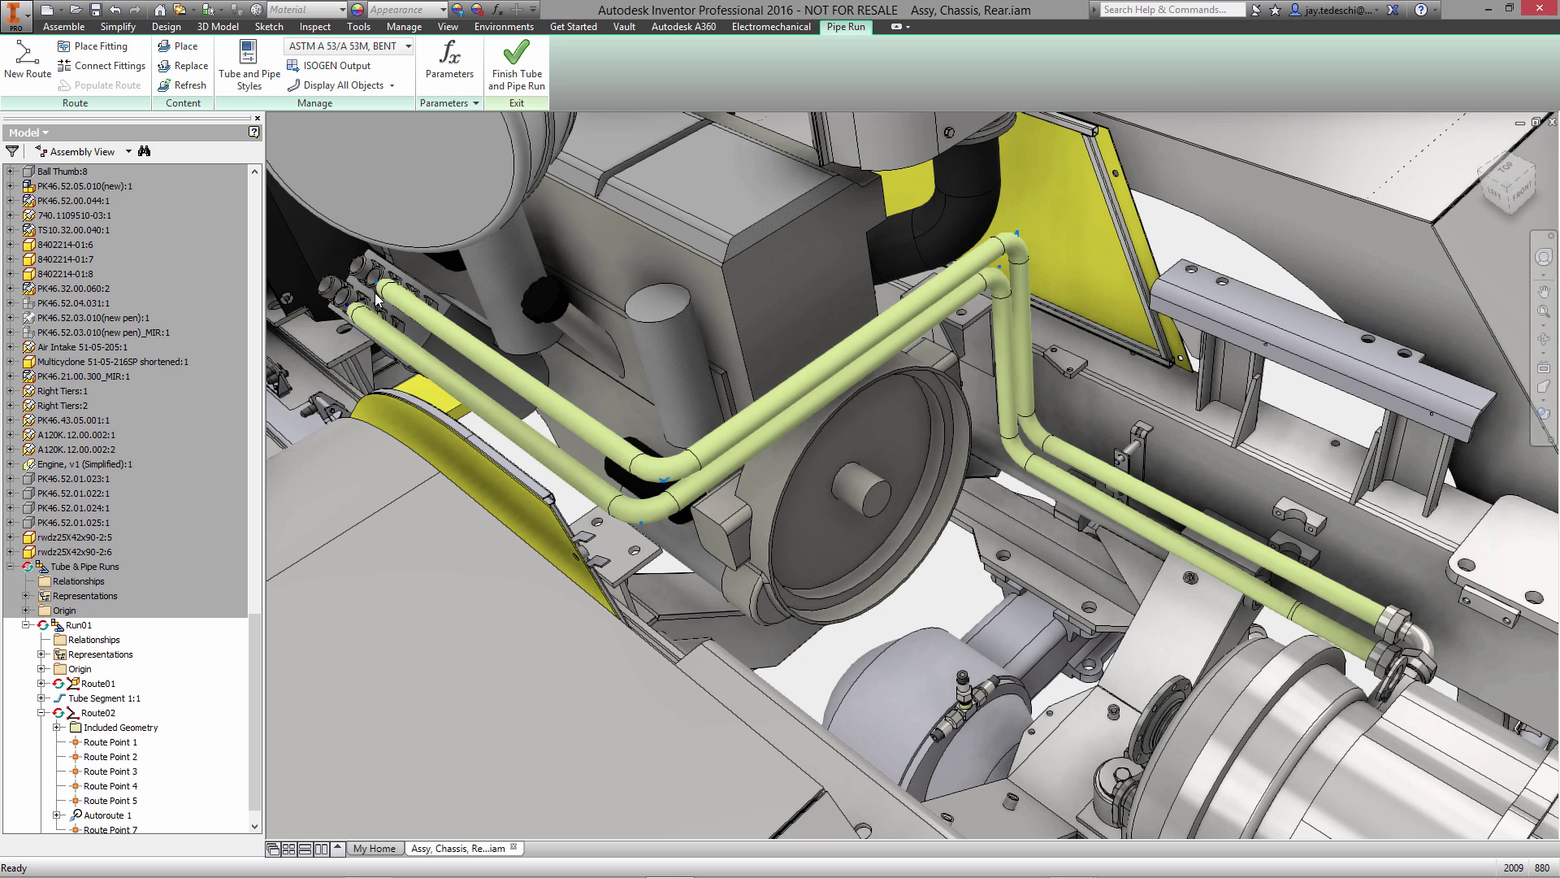
Finish the tube and pipe run and exit Tube & Pipe to the assembly.
right_click(571, 292)
left_click(569, 332)
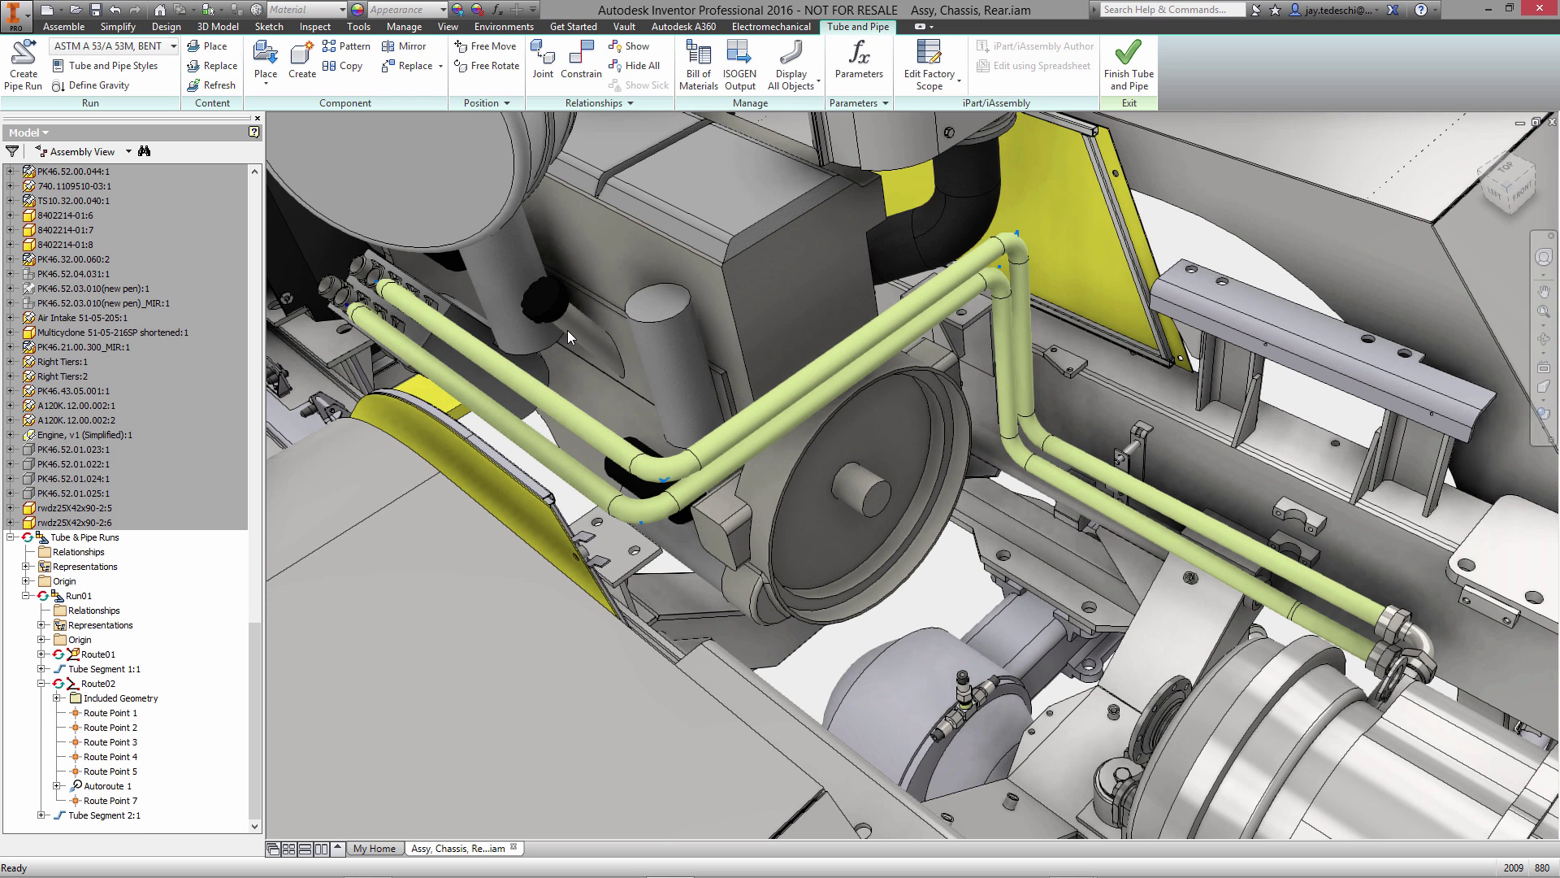
right_click(568, 330)
left_click(574, 373)
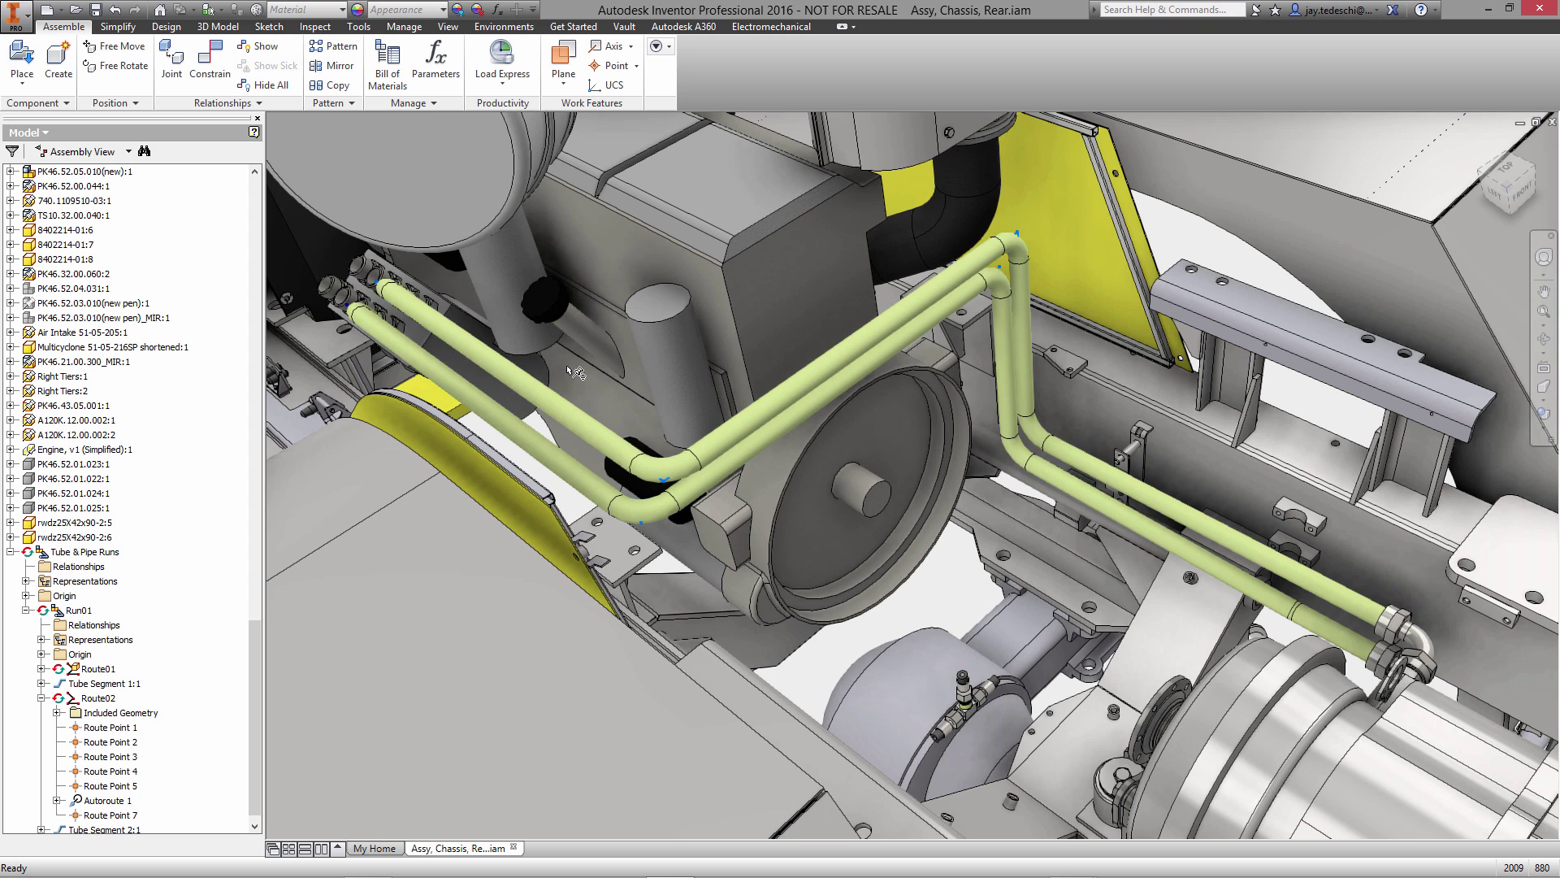
Hide 3D Sketches through Object Visibility.
left_click(448, 26)
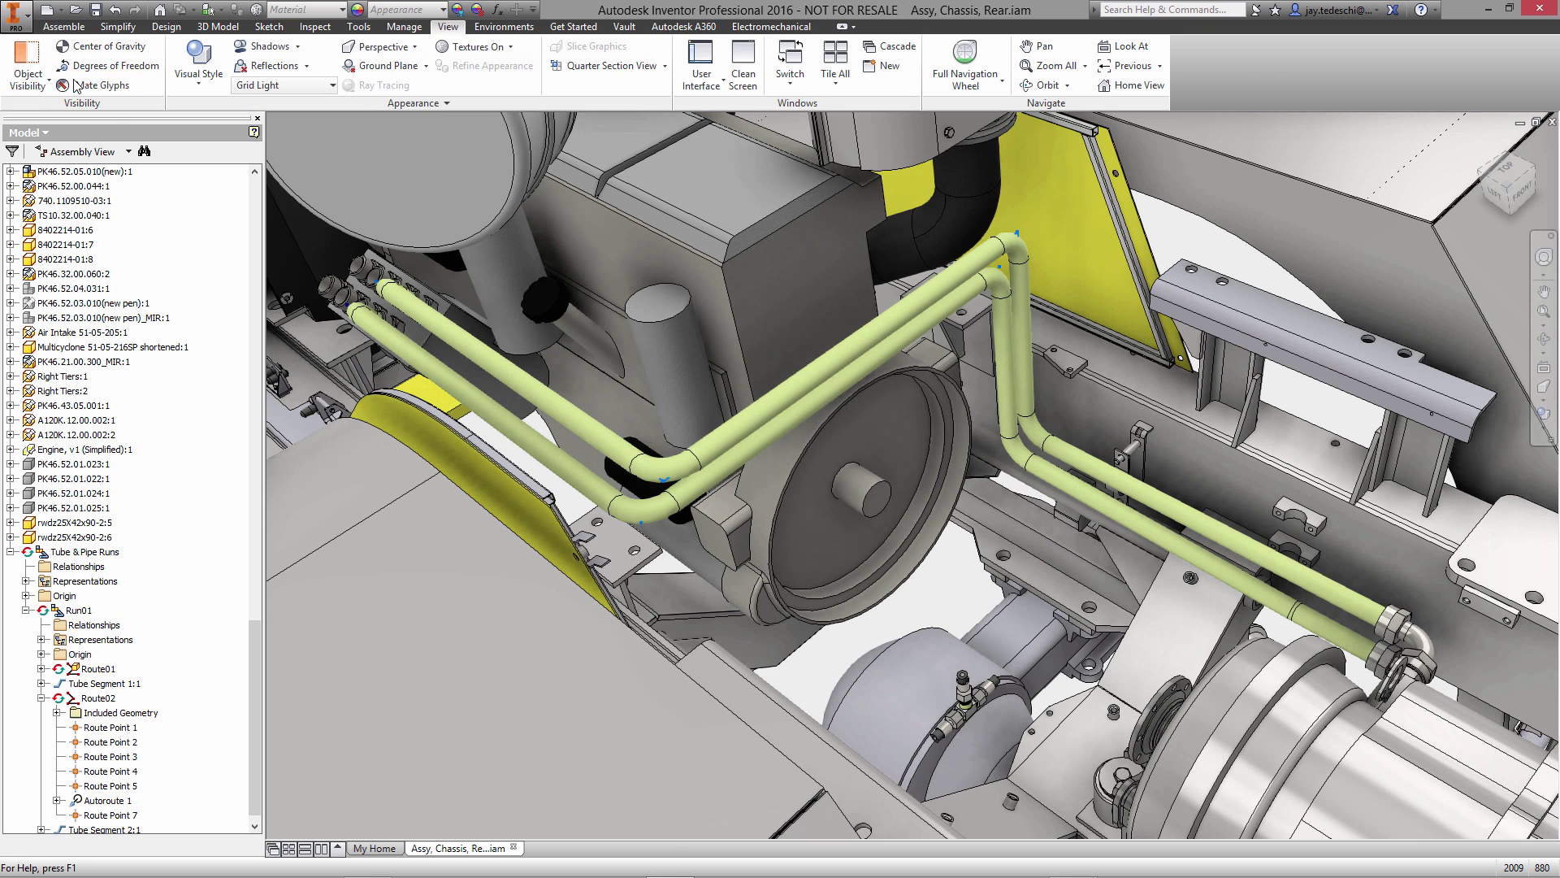
left_click(26, 70)
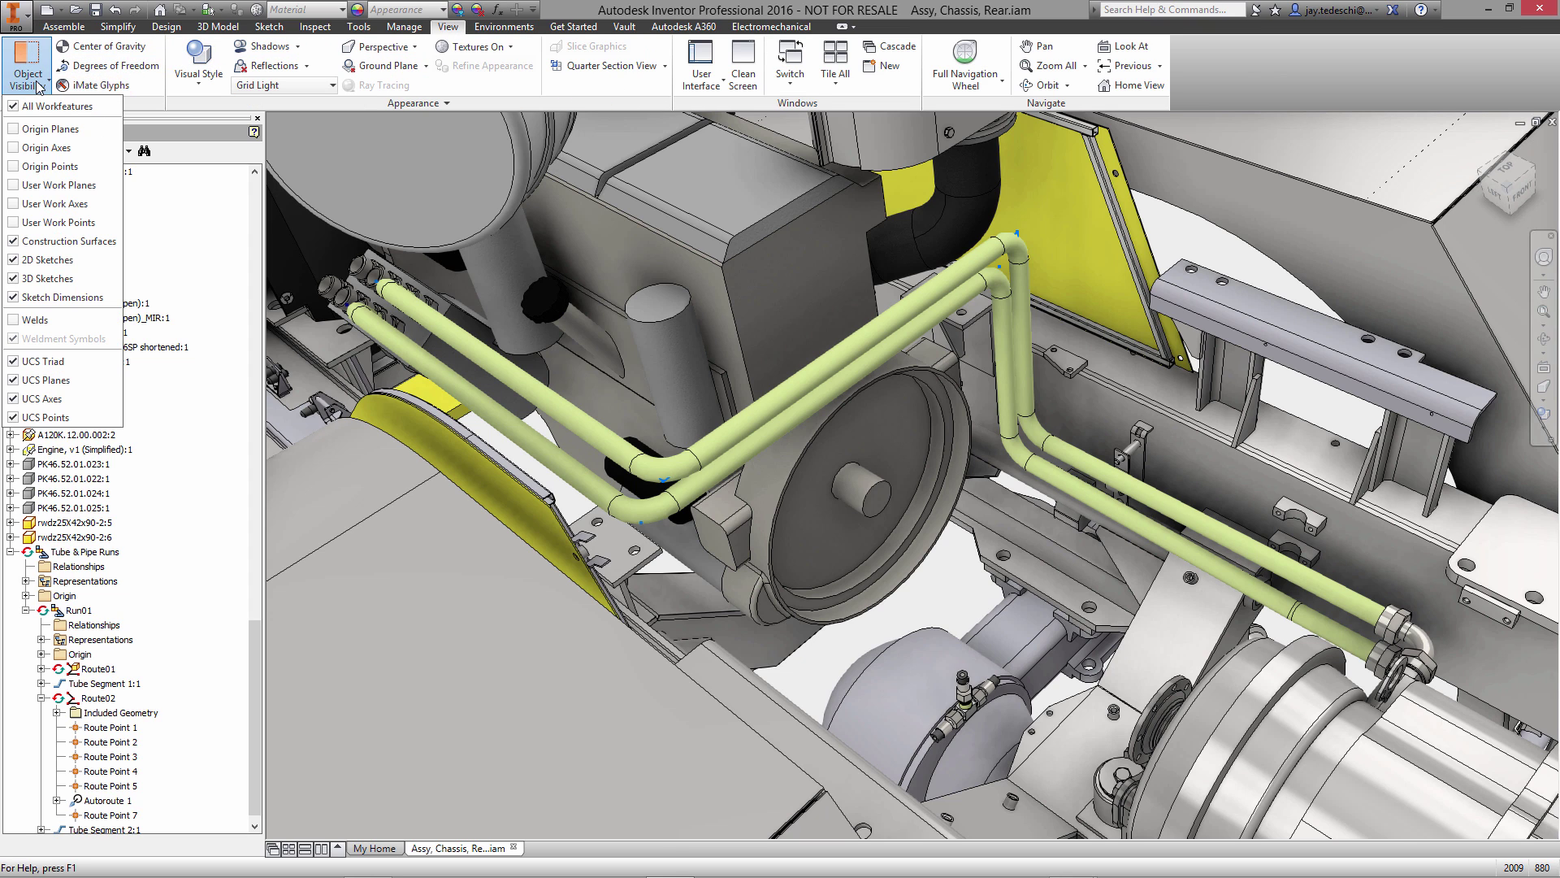
left_click(15, 279)
left_click(590, 386)
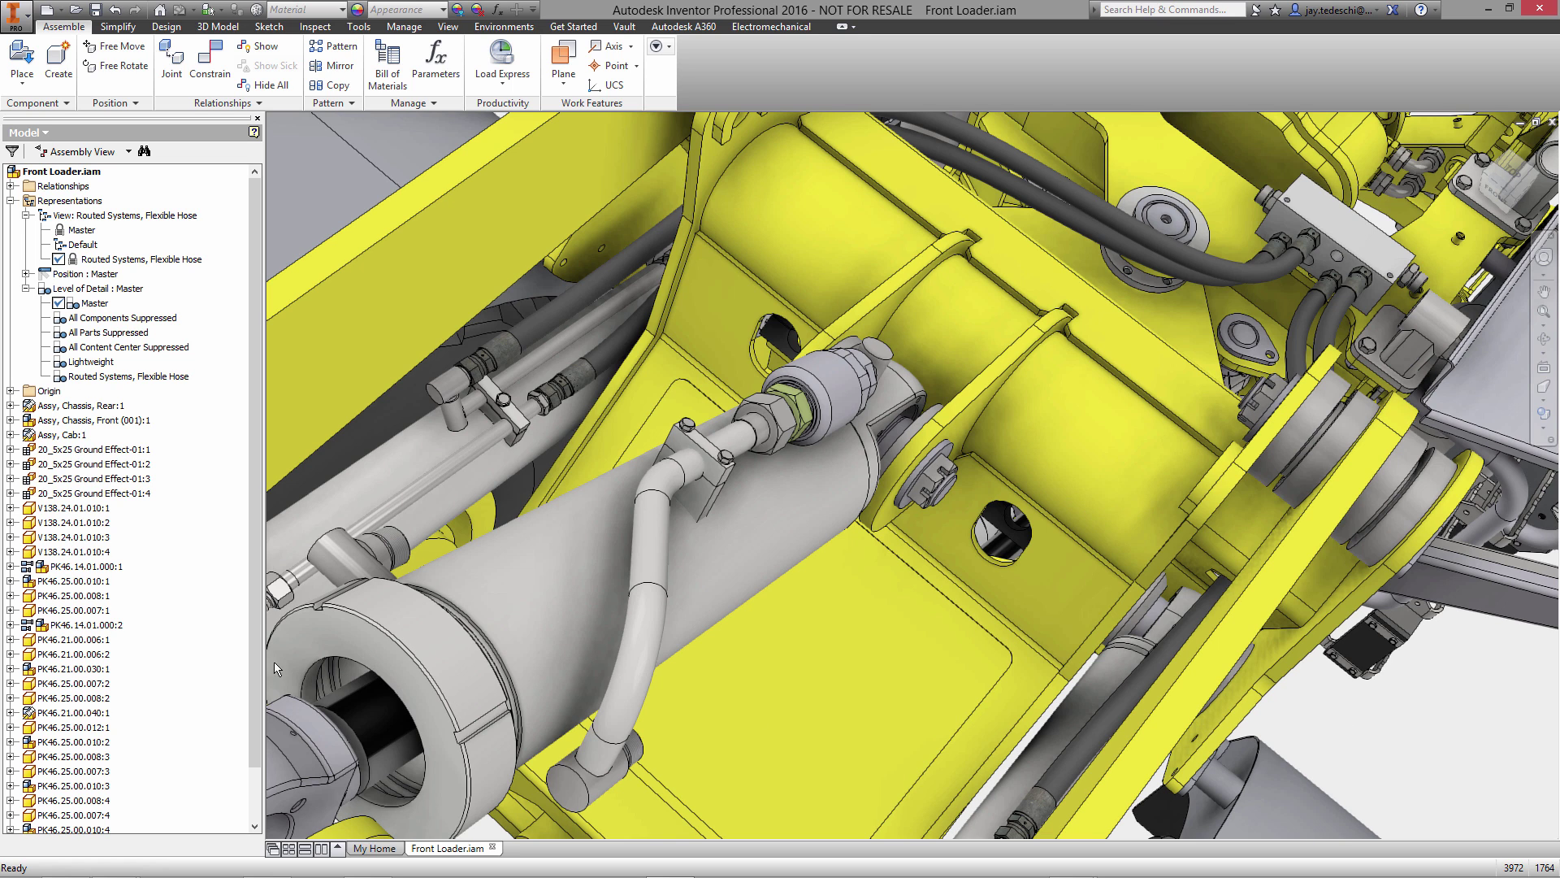
Edit run PK46.30.00.000 from Tube & Pipe Runs and open Tube & Pipe Styles.
scroll(254, 660, "down", 2)
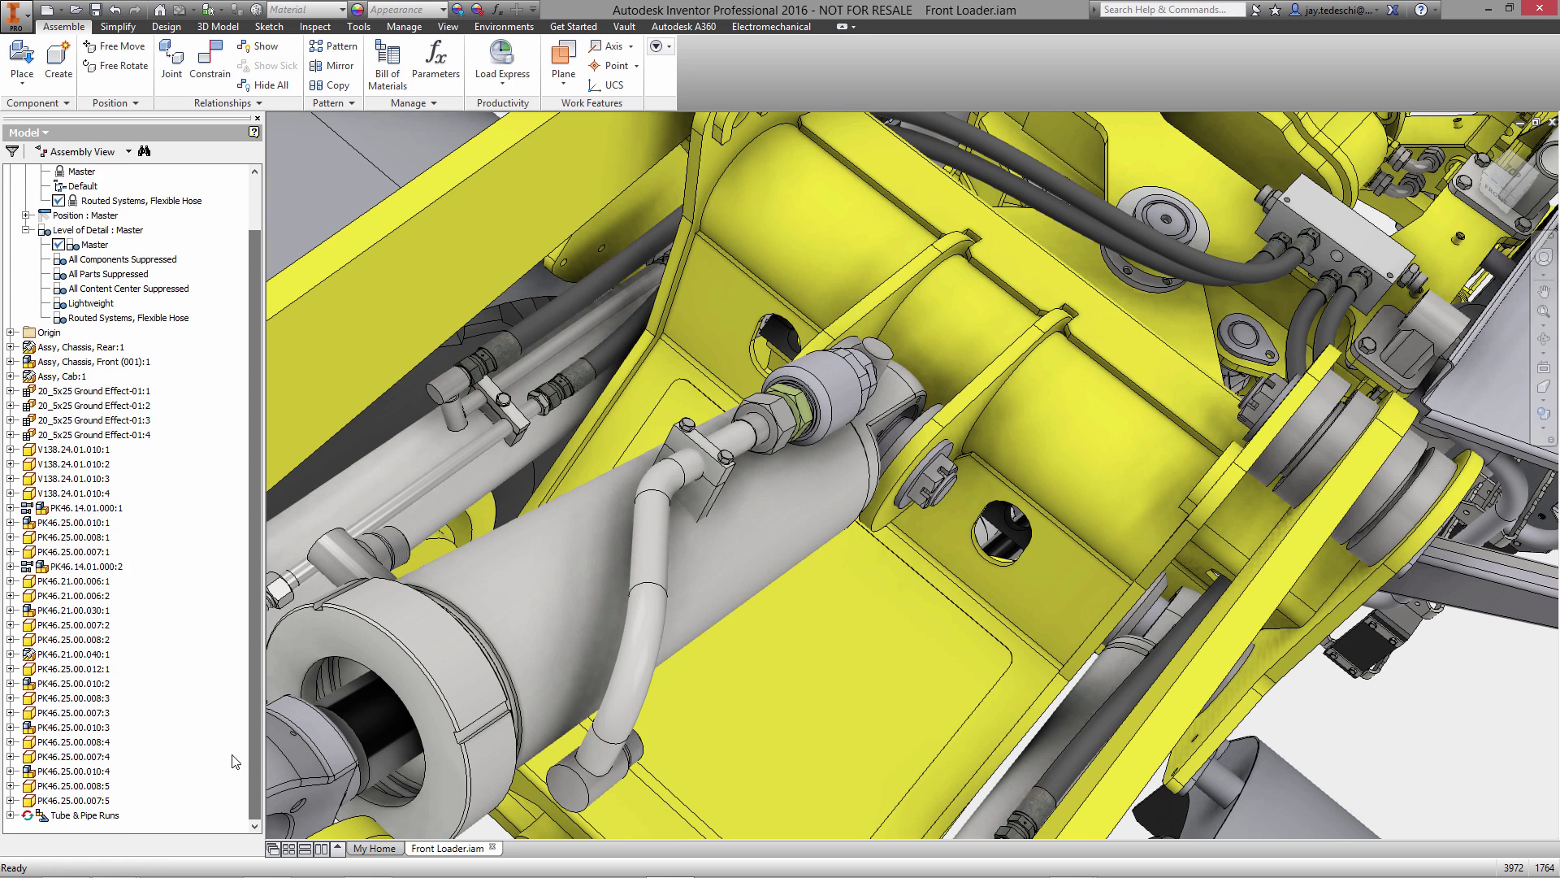
left_click(11, 815)
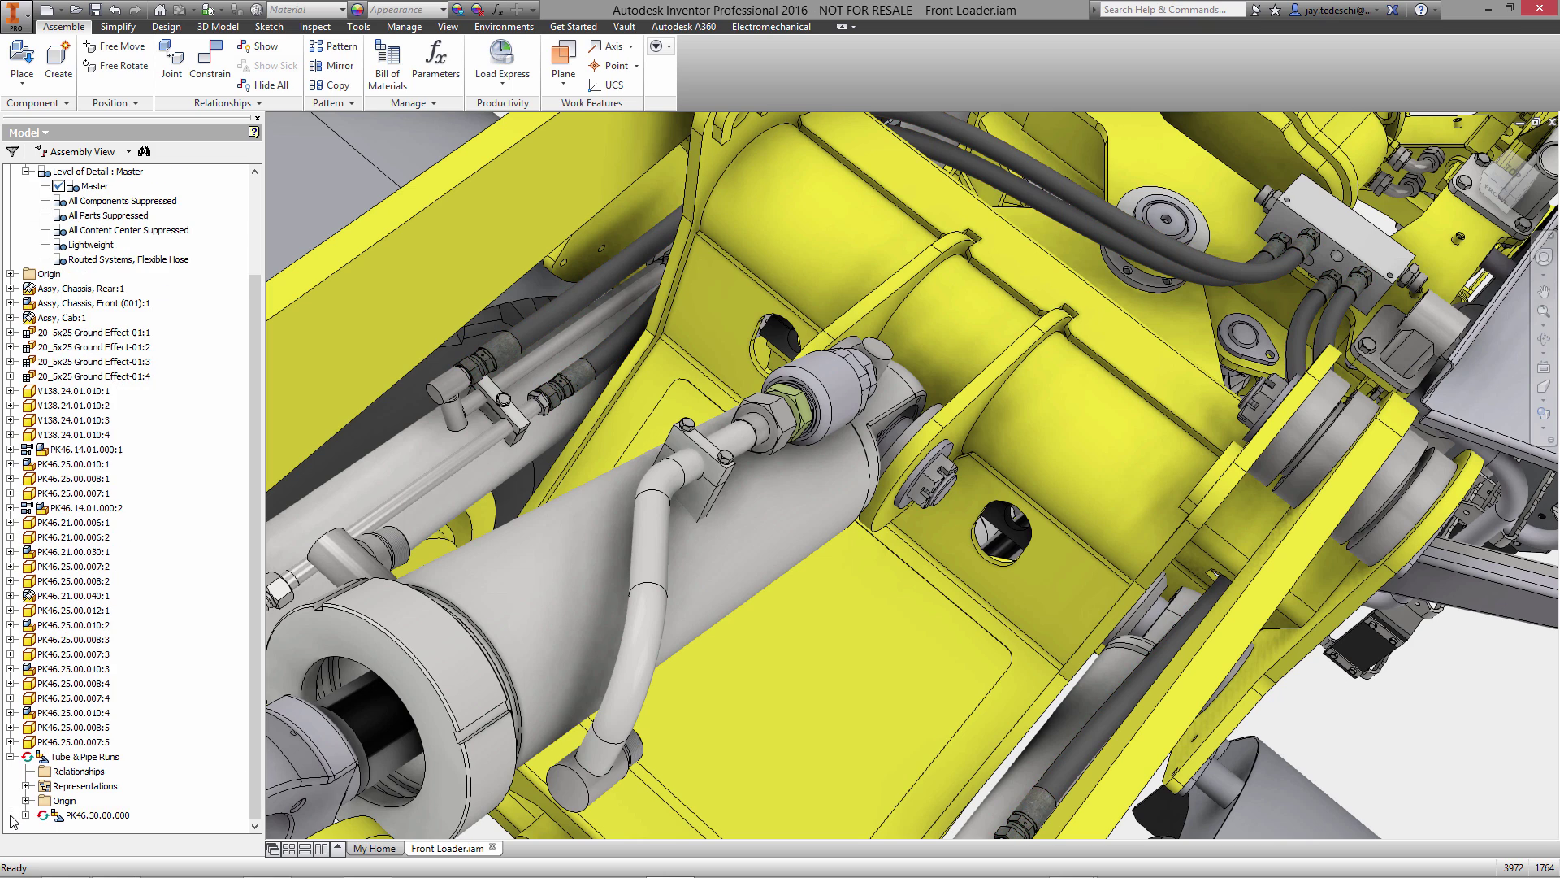
left_click(109, 815)
right_click(111, 821)
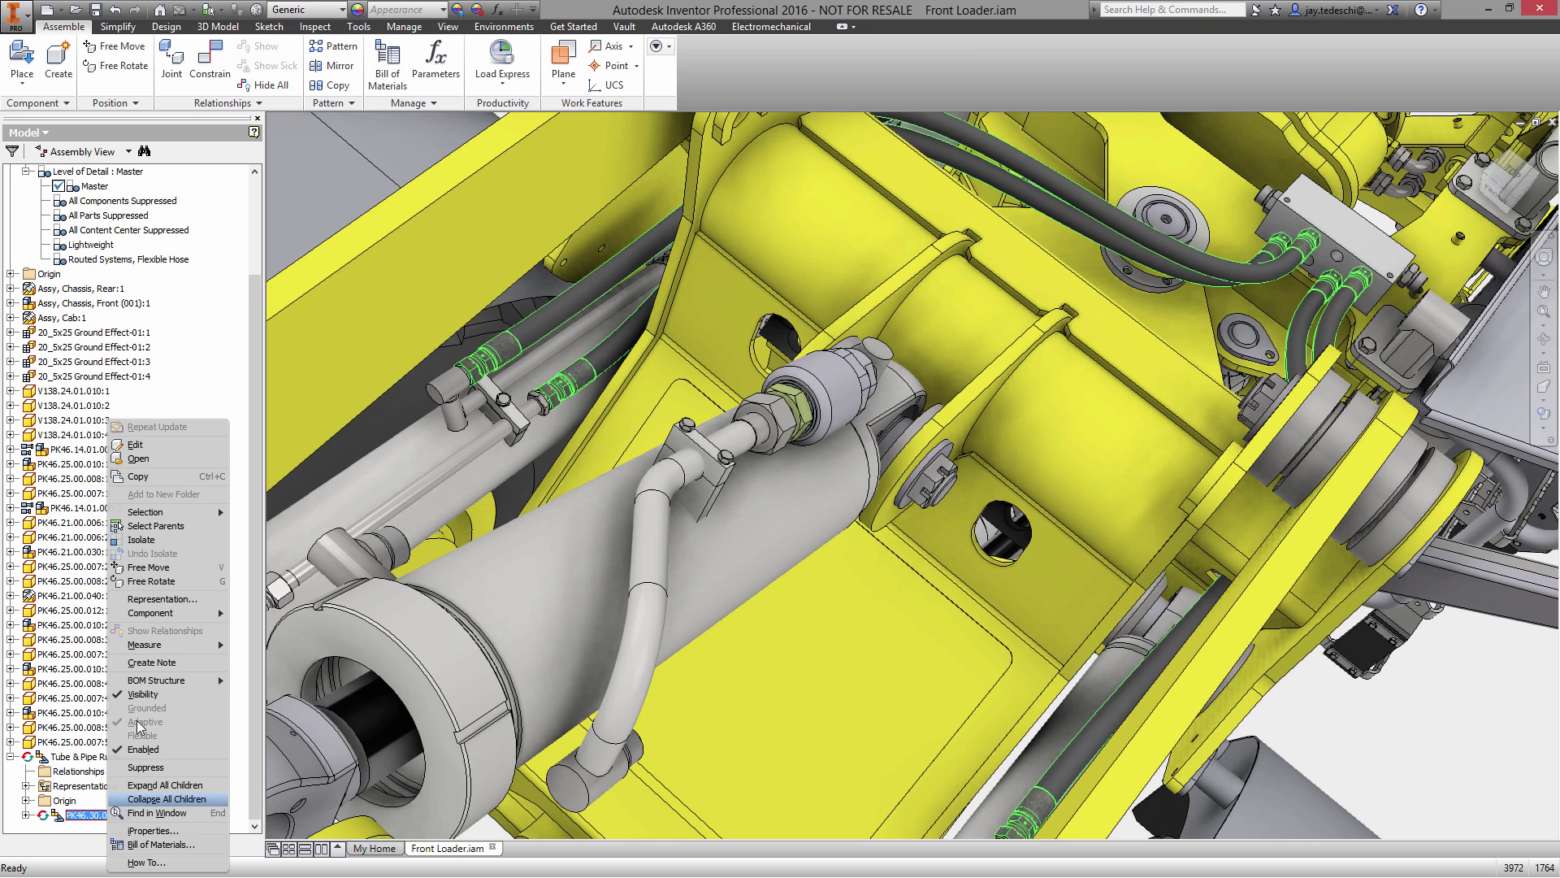
left_click(171, 447)
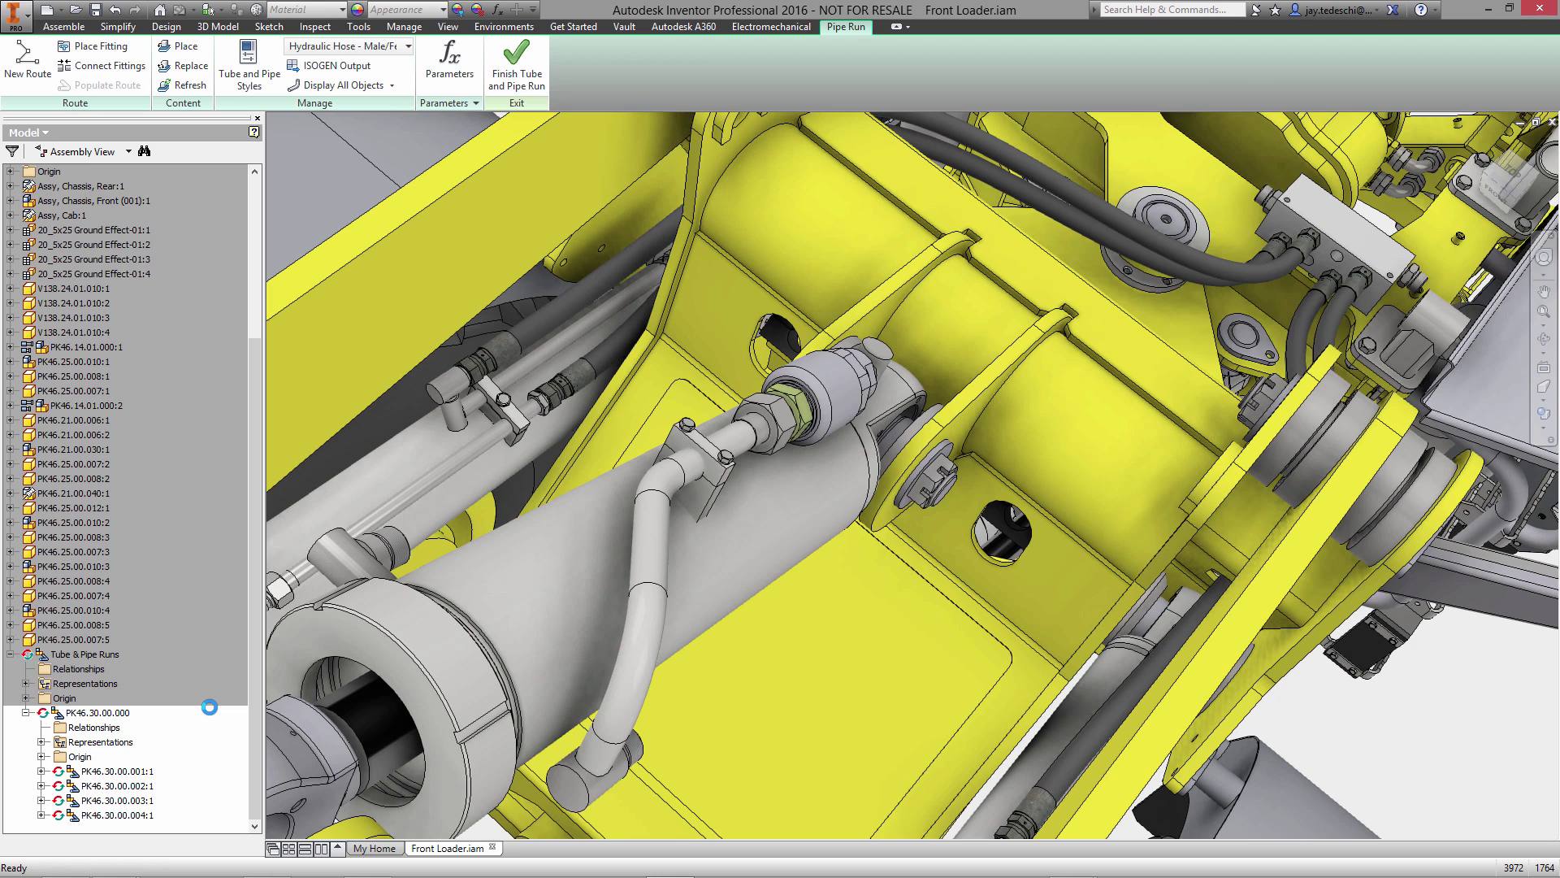
left_click(248, 63)
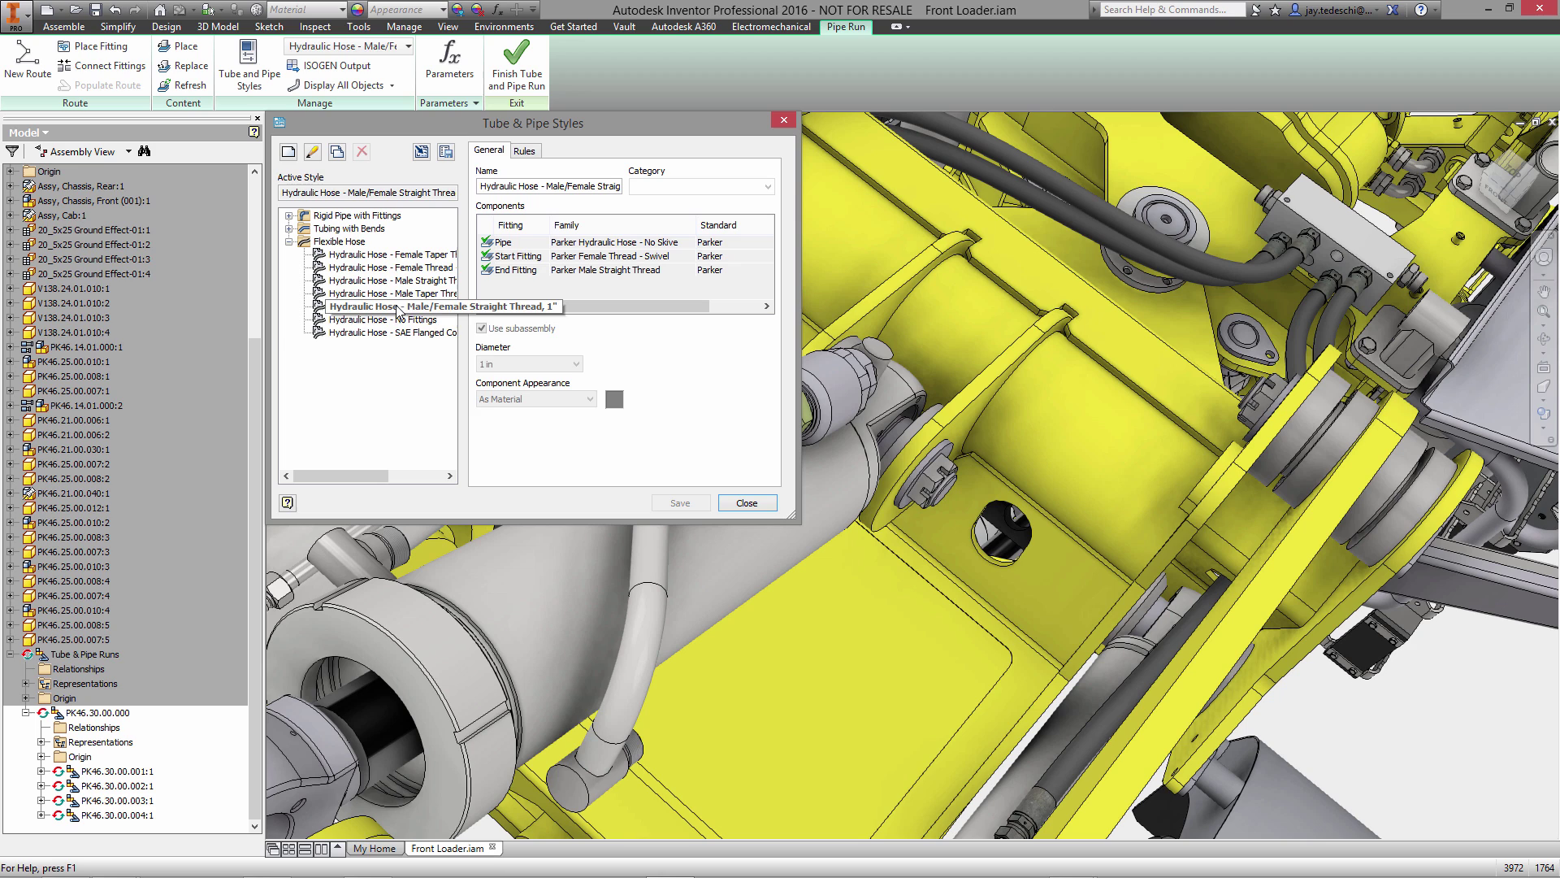
Set the Male/Female Straight Thread hose style's Hose Round Up Value to 1.000 mm and save.
right_click(396, 306)
left_click(434, 333)
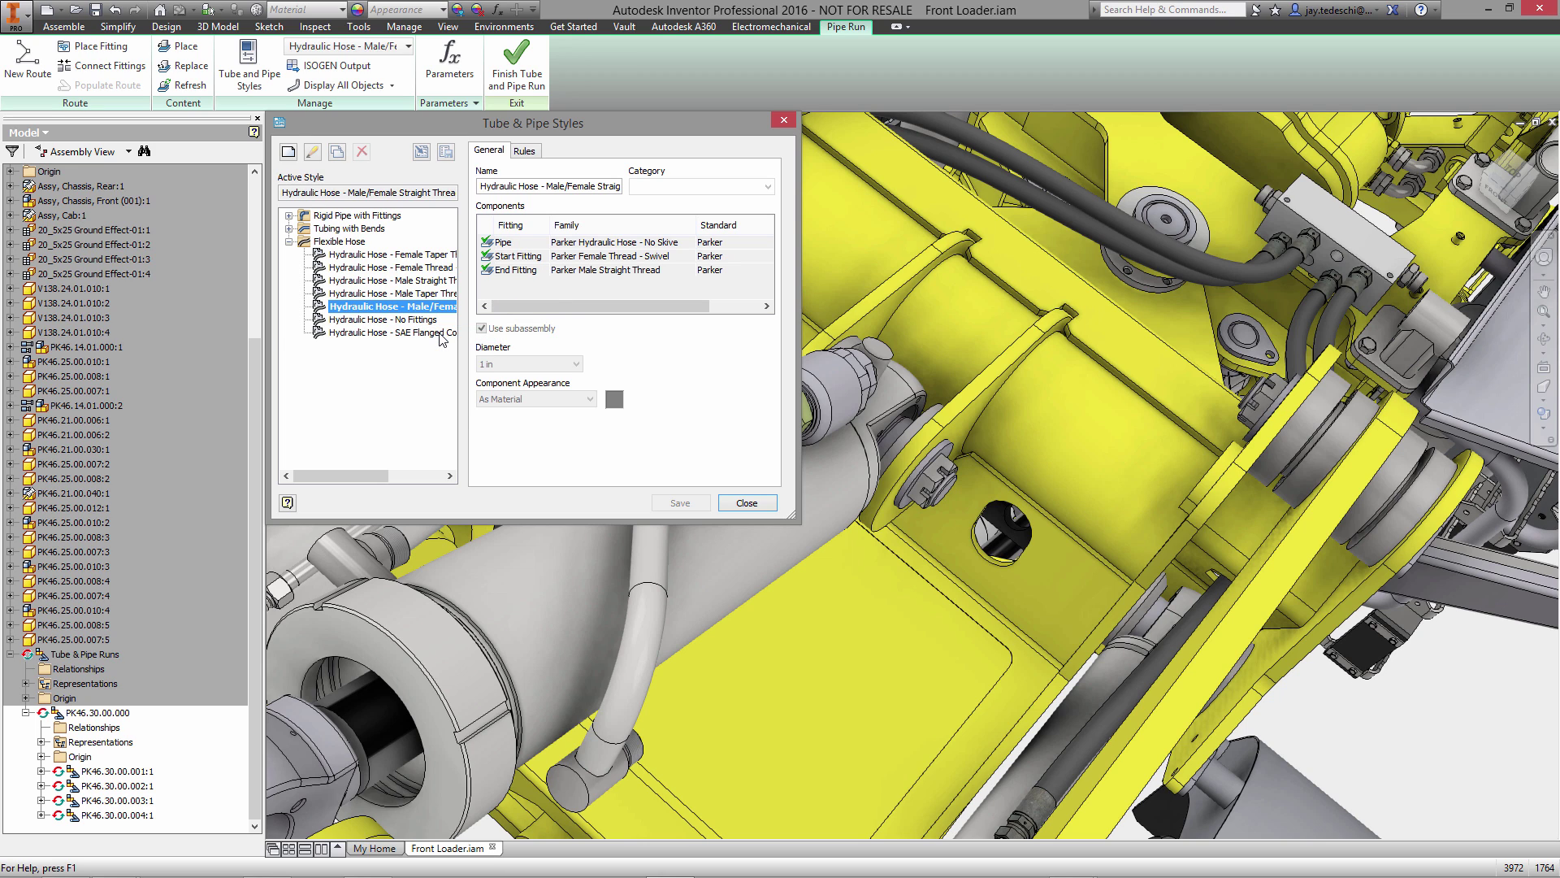
left_click(524, 152)
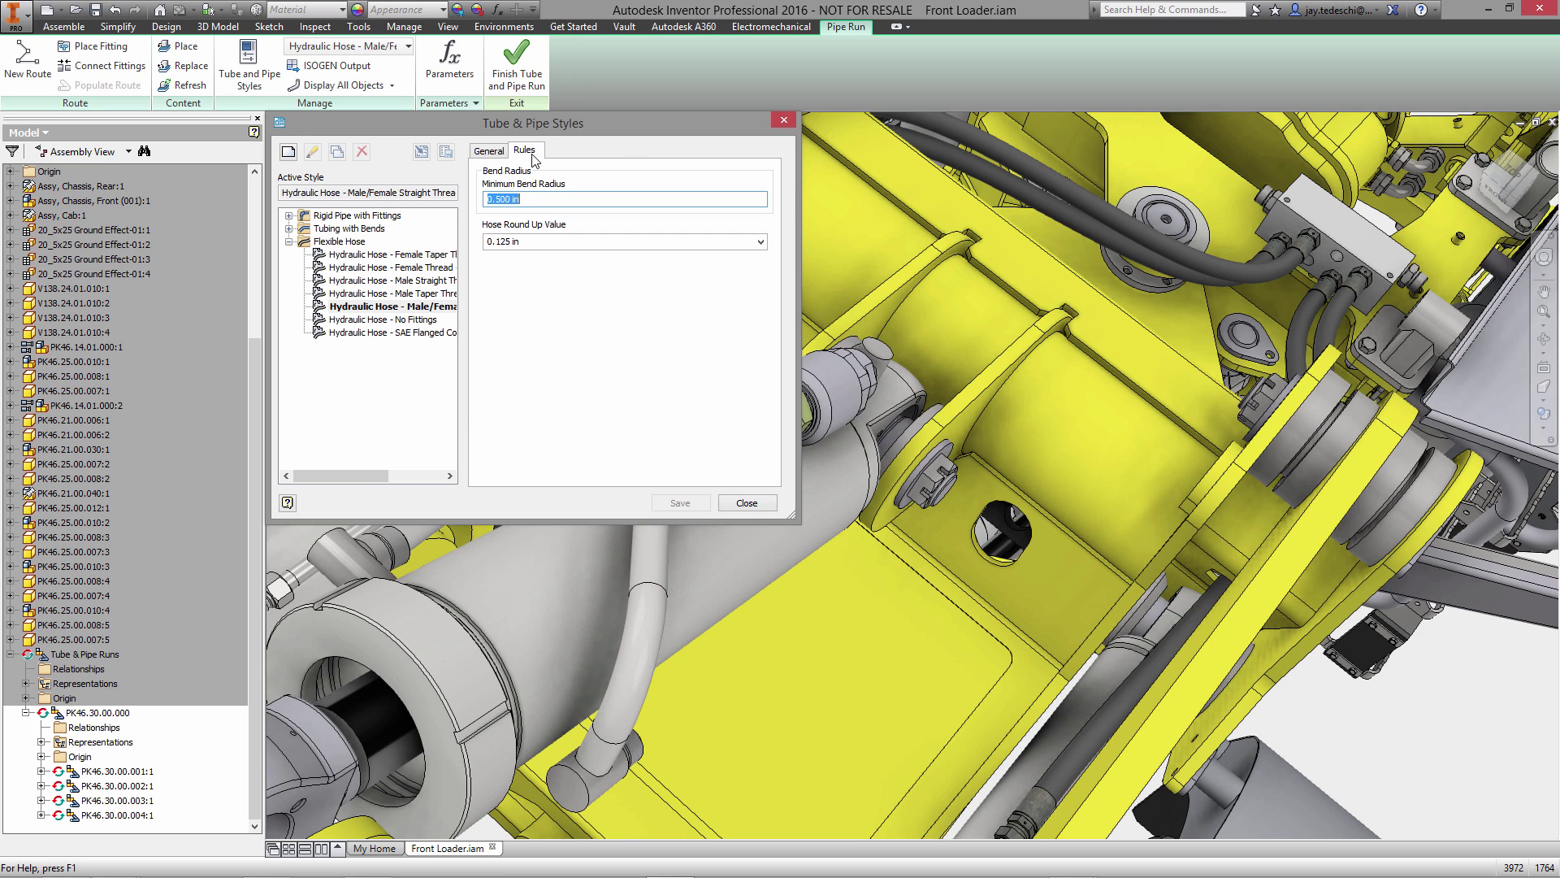
left_click(544, 242)
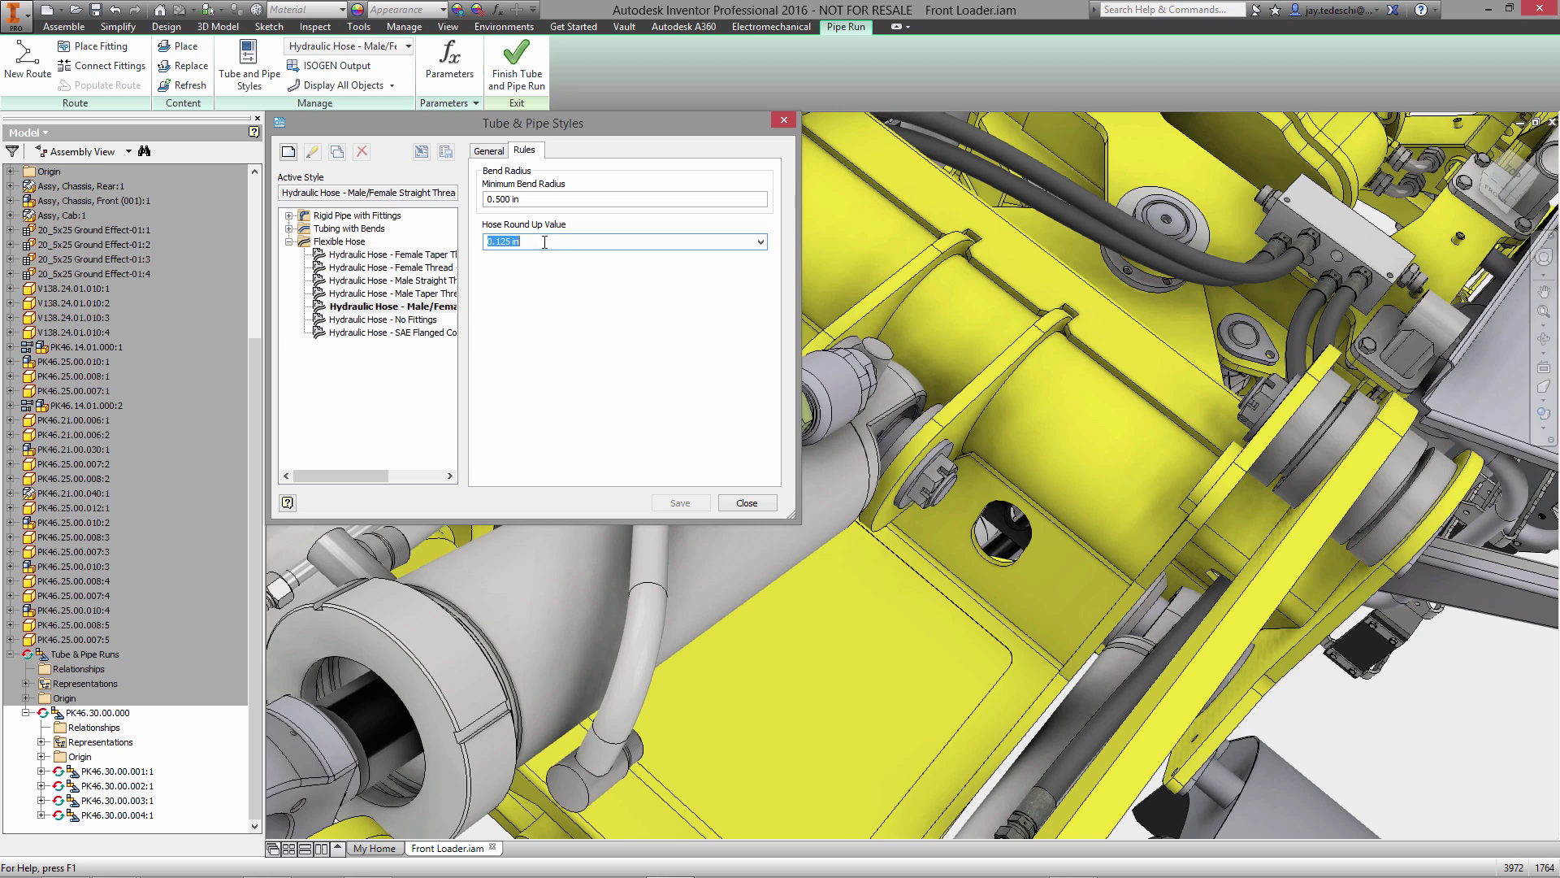
left_click(761, 242)
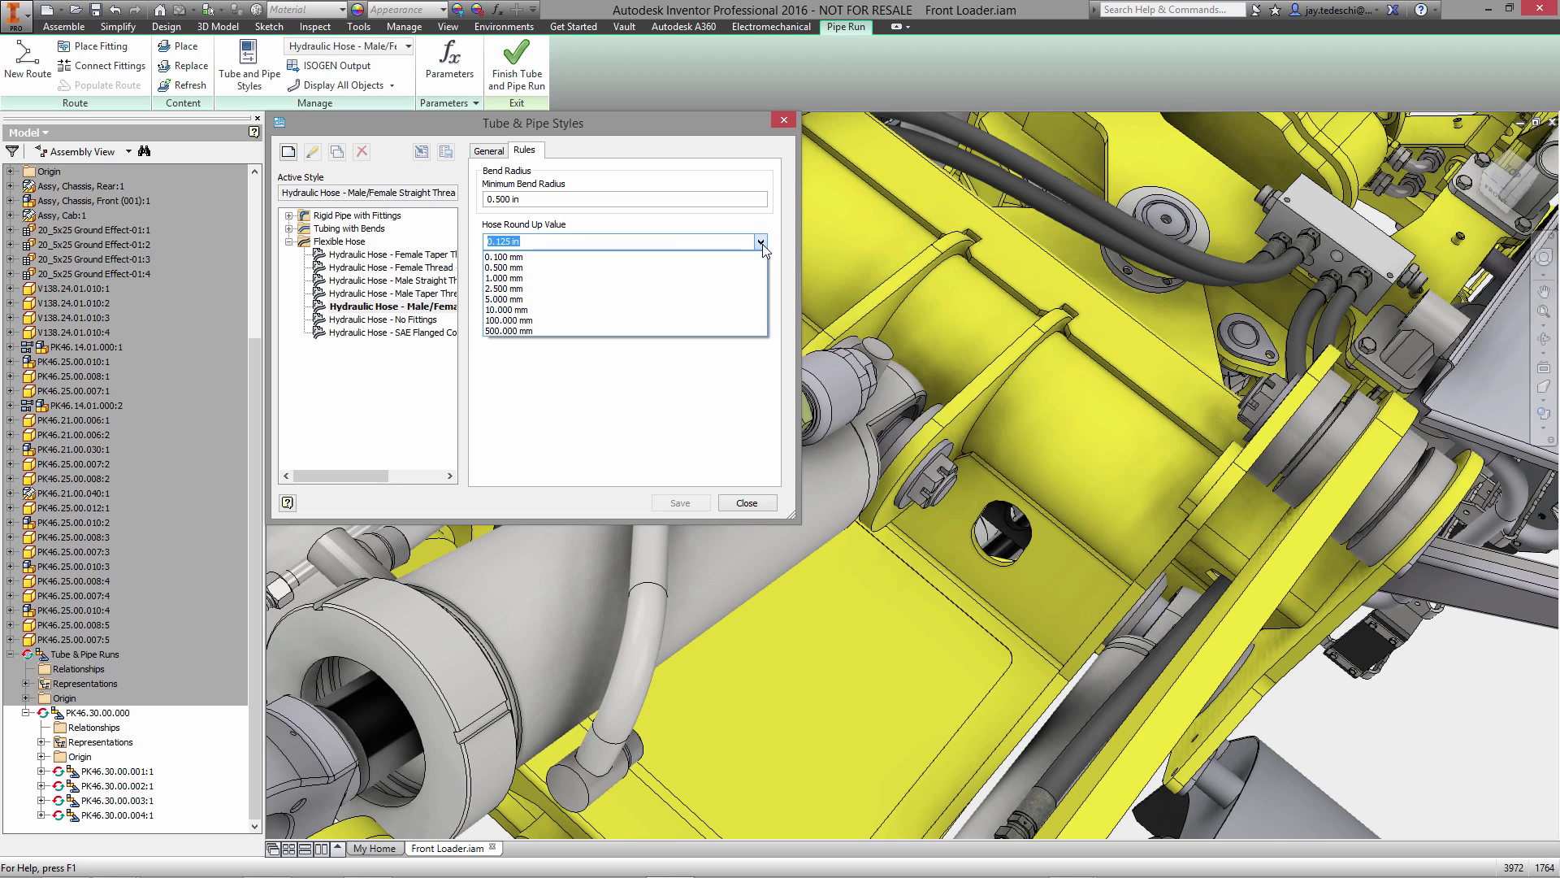
left_click(524, 279)
left_click(677, 503)
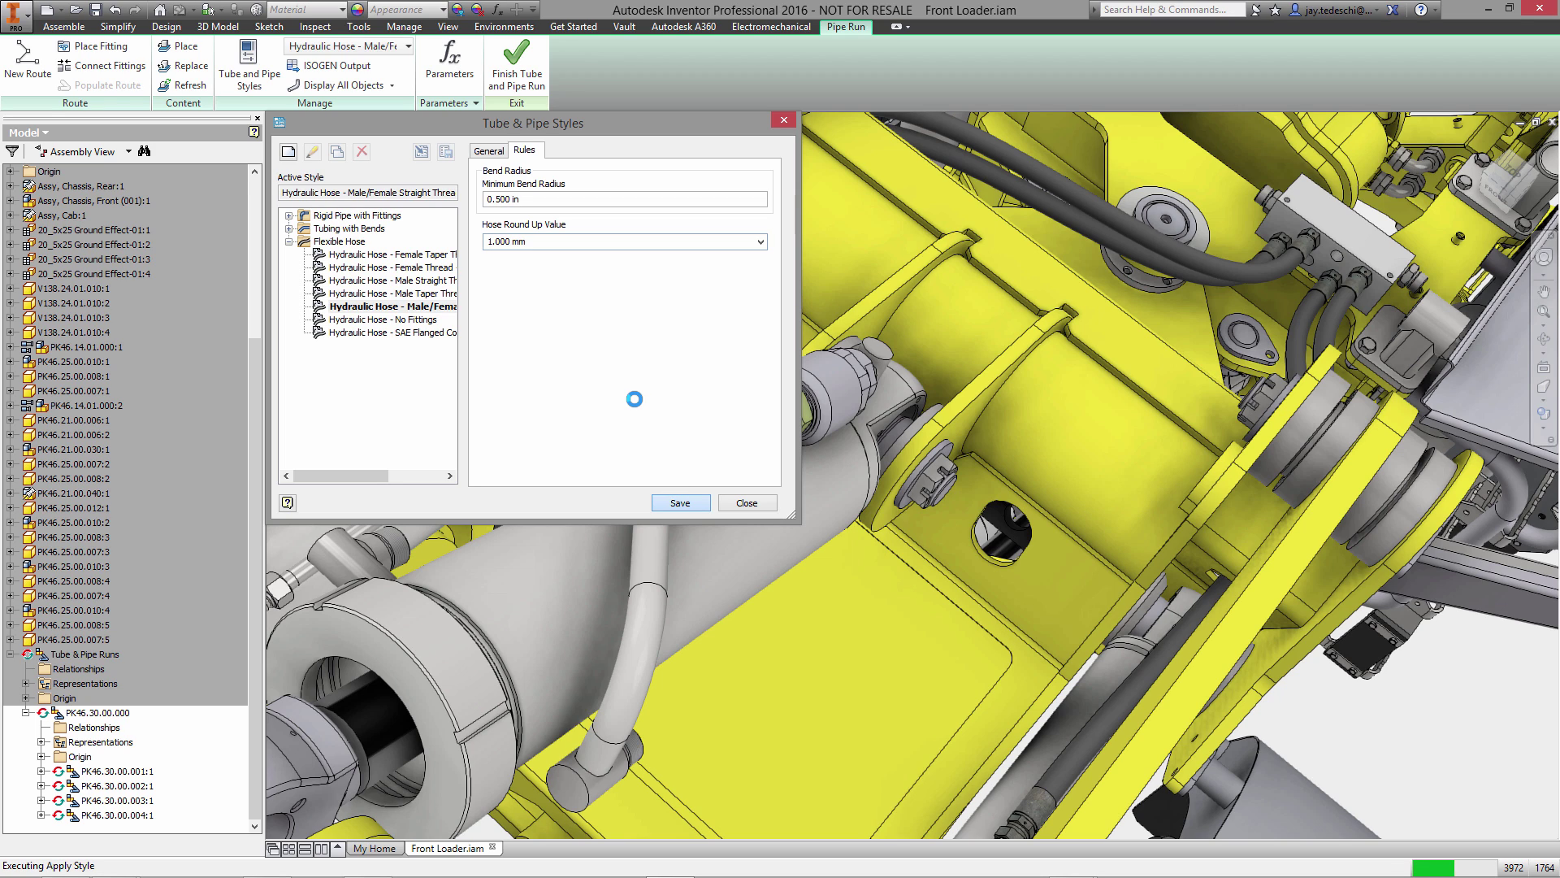
left_click(746, 503)
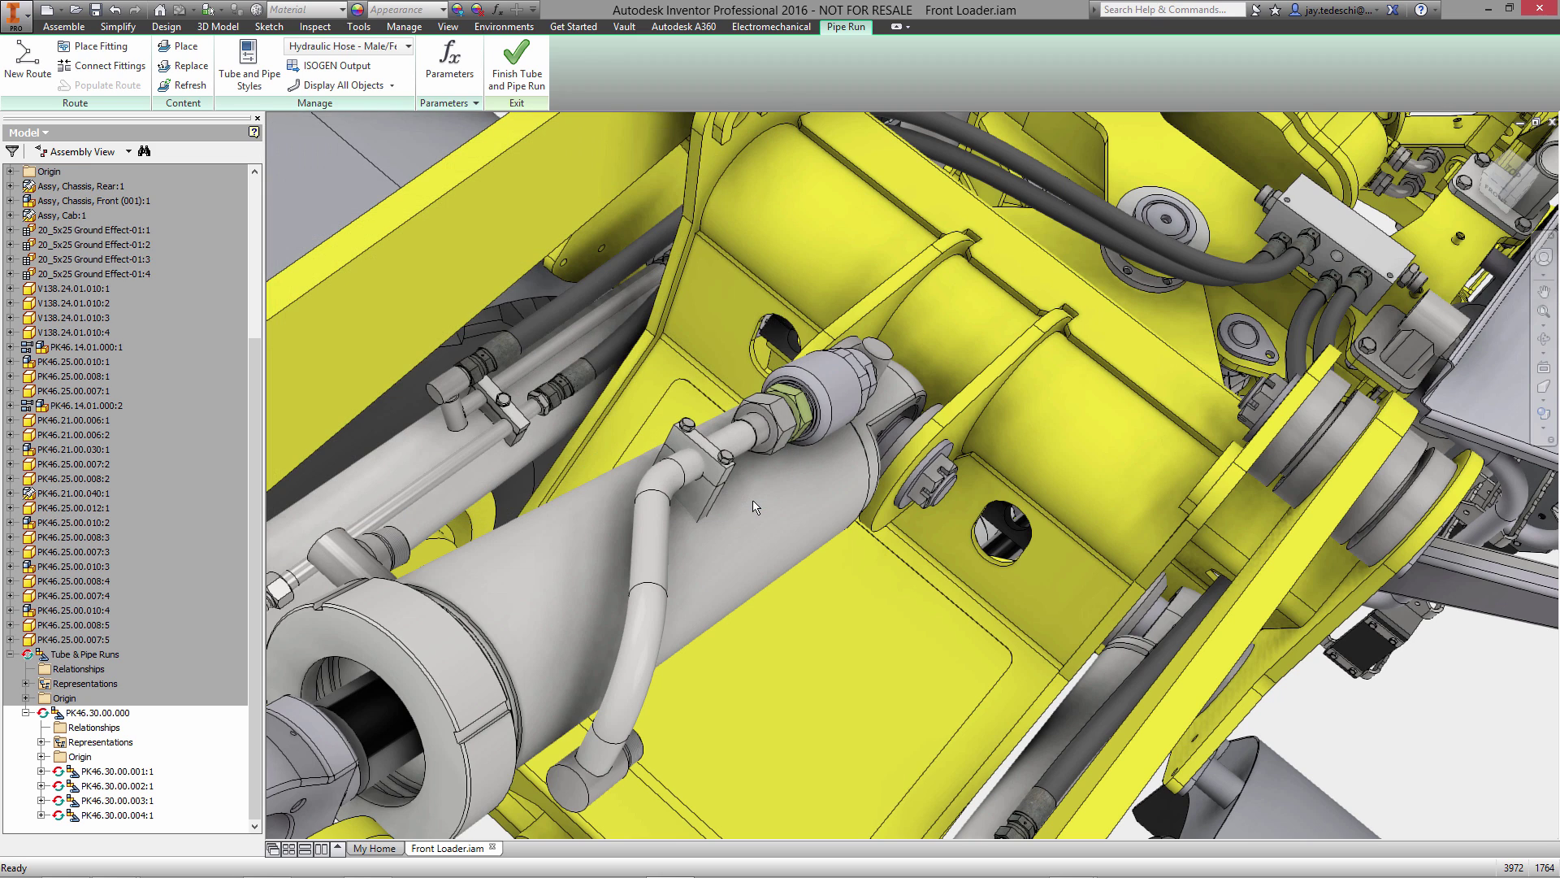
Copy 'PK46.30.00.00' from the PK46.30.00.004:1 browser name, leaving the name unchanged.
left_click(122, 815)
left_click(130, 816)
left_click(138, 815)
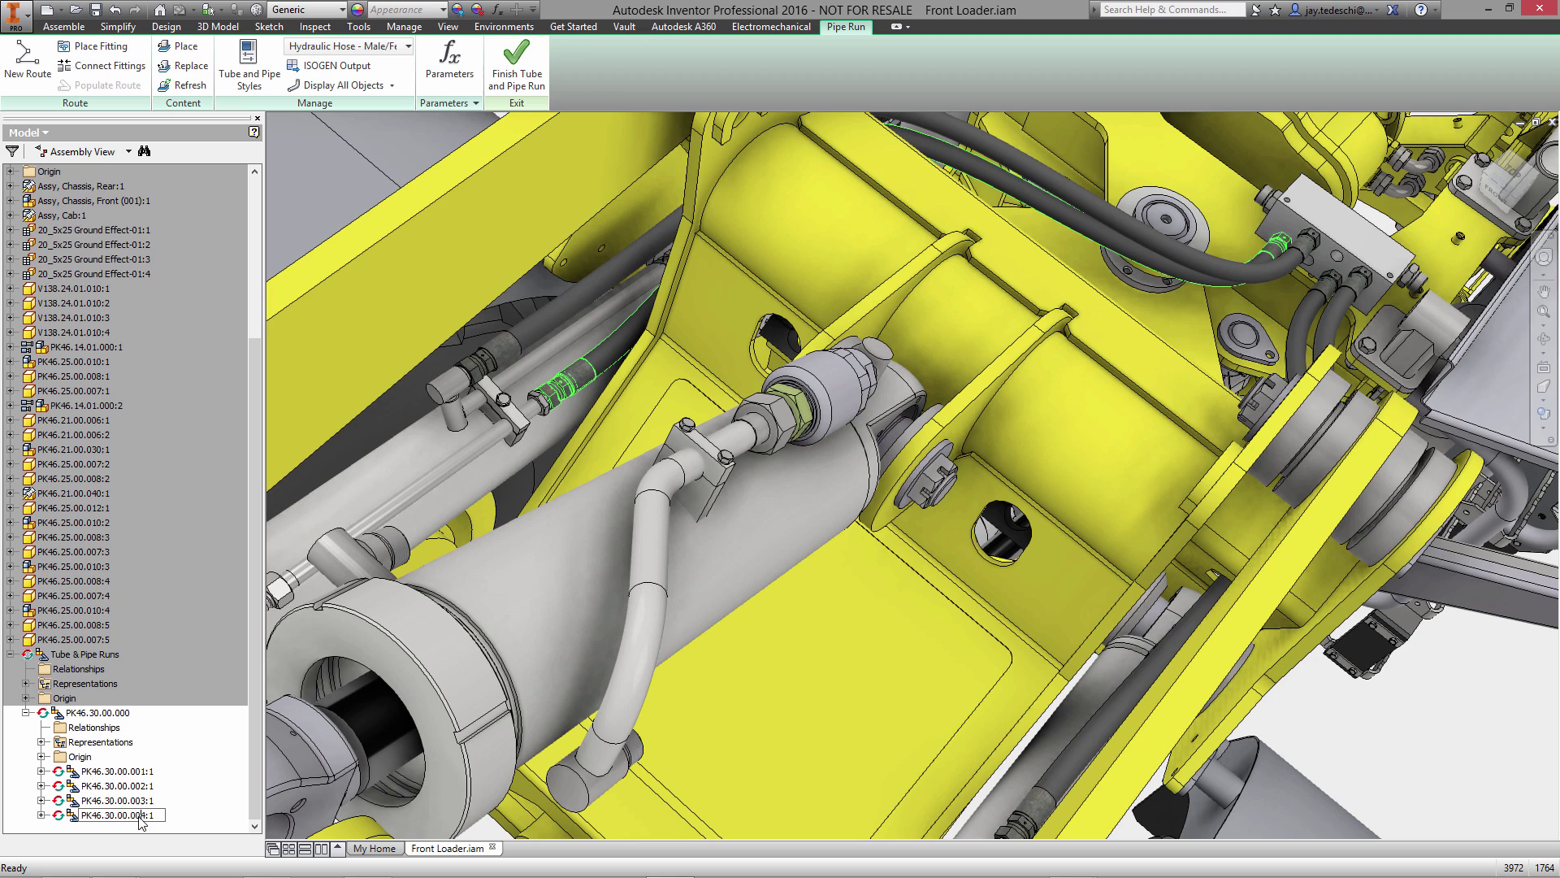
left_click_drag(105, 823, 83, 820)
key("ctrl+c")
left_click(207, 812)
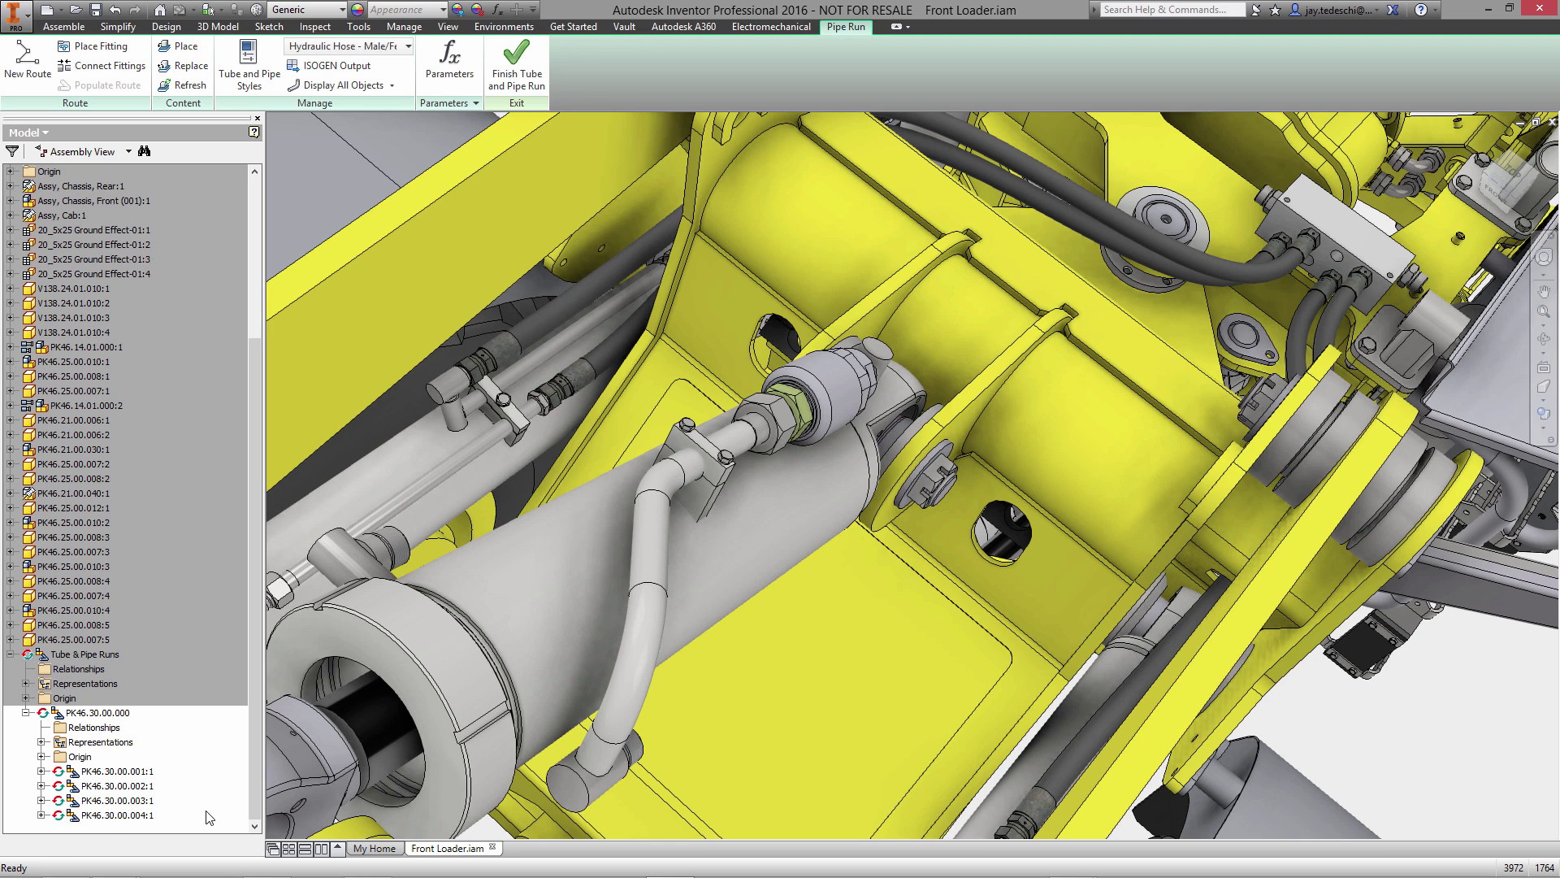
Create a new hose named PK46.30.00.005 using the pasted name.
right_click(565, 549)
left_click(563, 497)
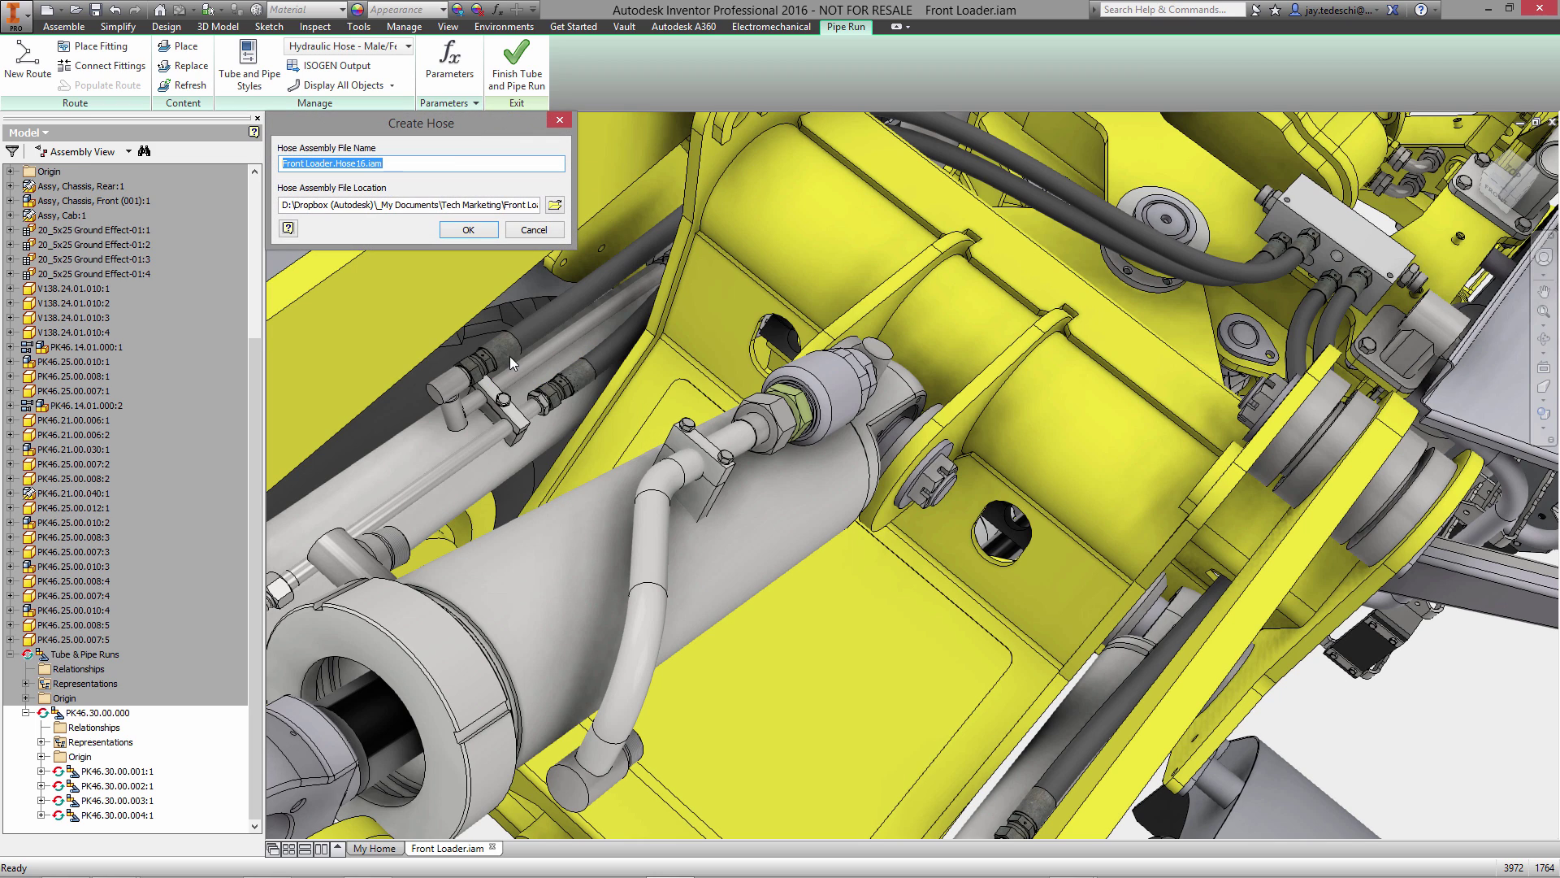
key("ctrl+v")
left_click(468, 231)
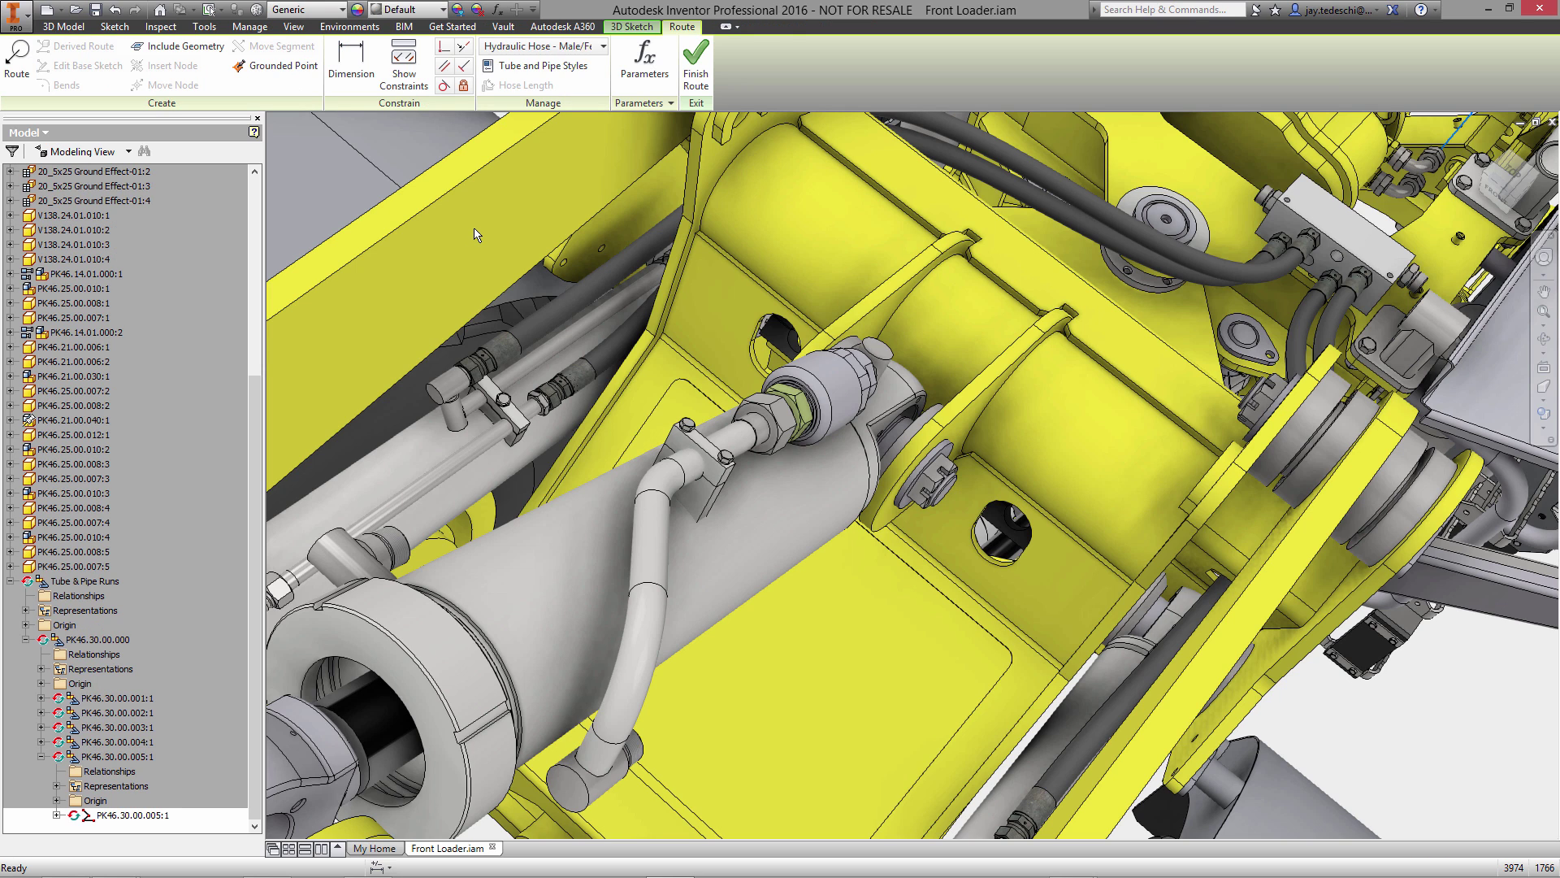
Attach hose fittings to the cylinder port edge and the manifold port.
right_click(473, 227)
left_click(478, 172)
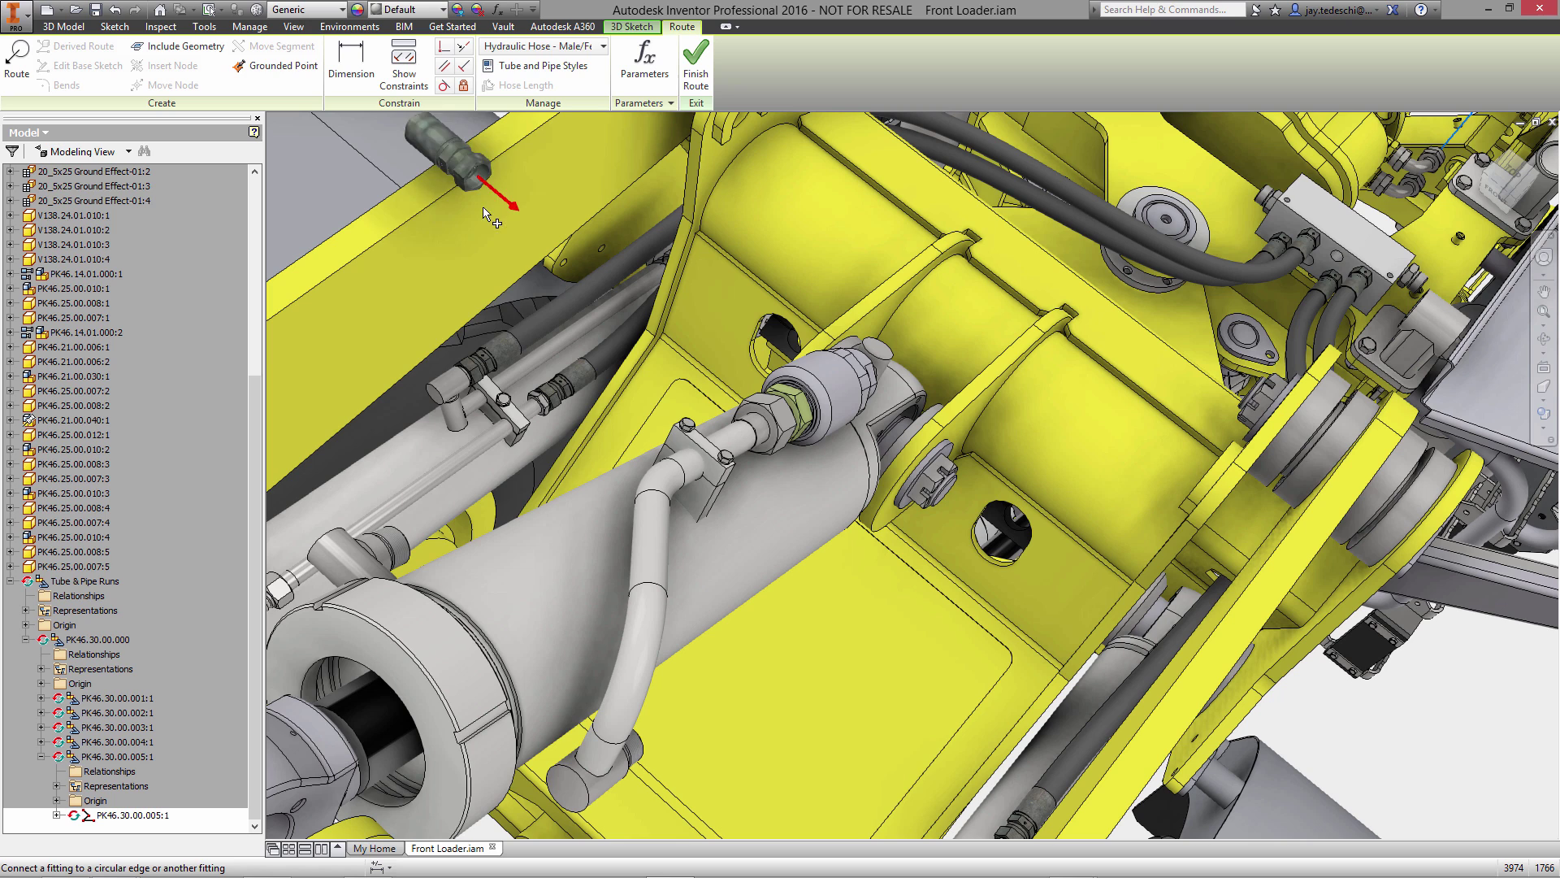
left_click(406, 543)
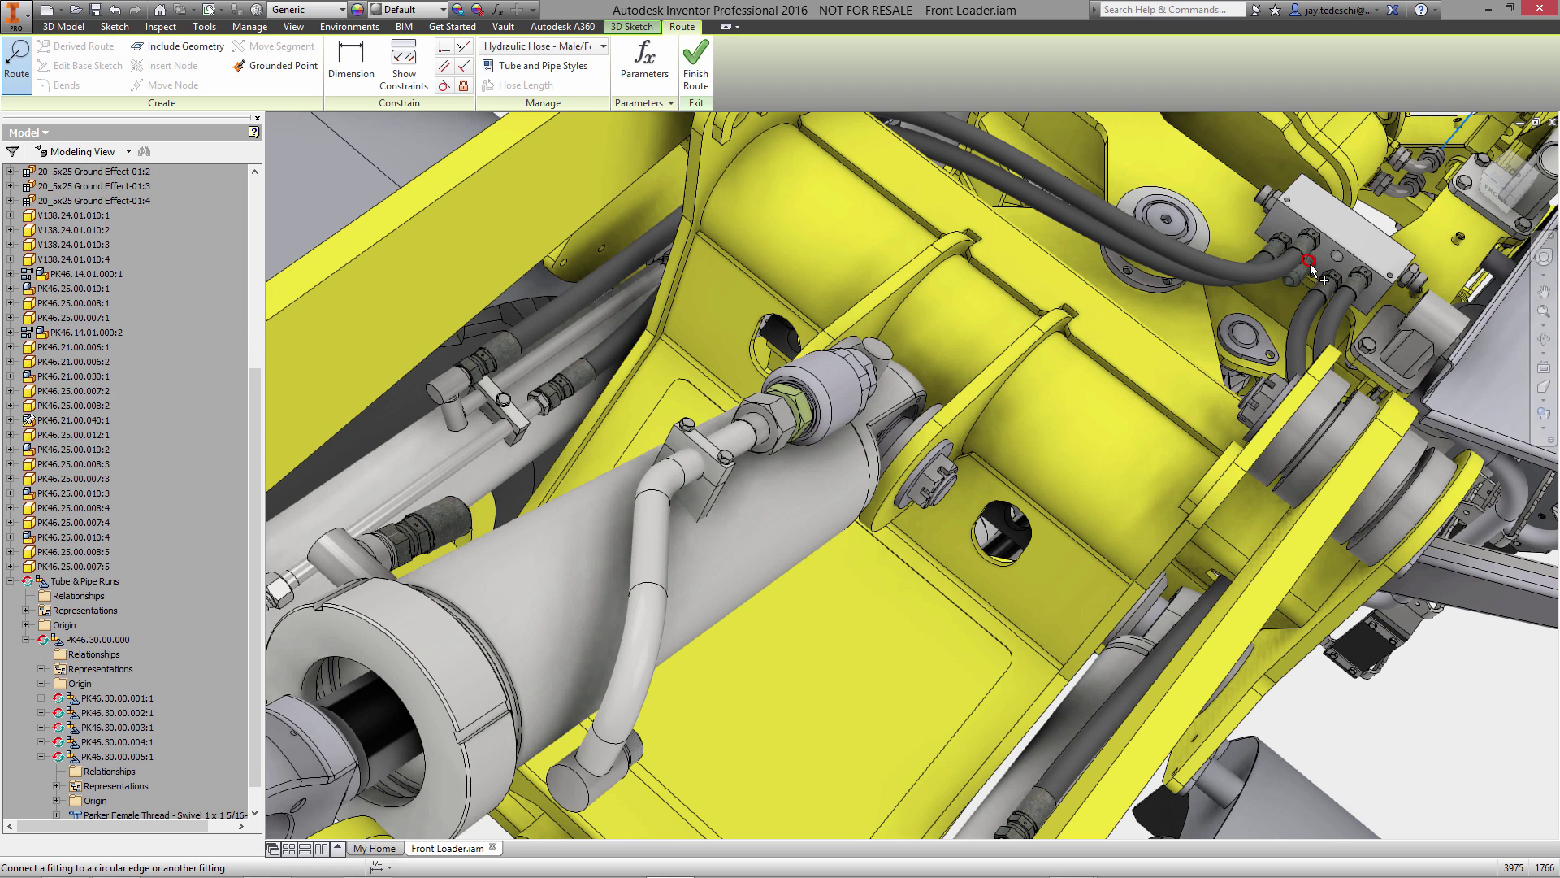
left_click(1310, 263)
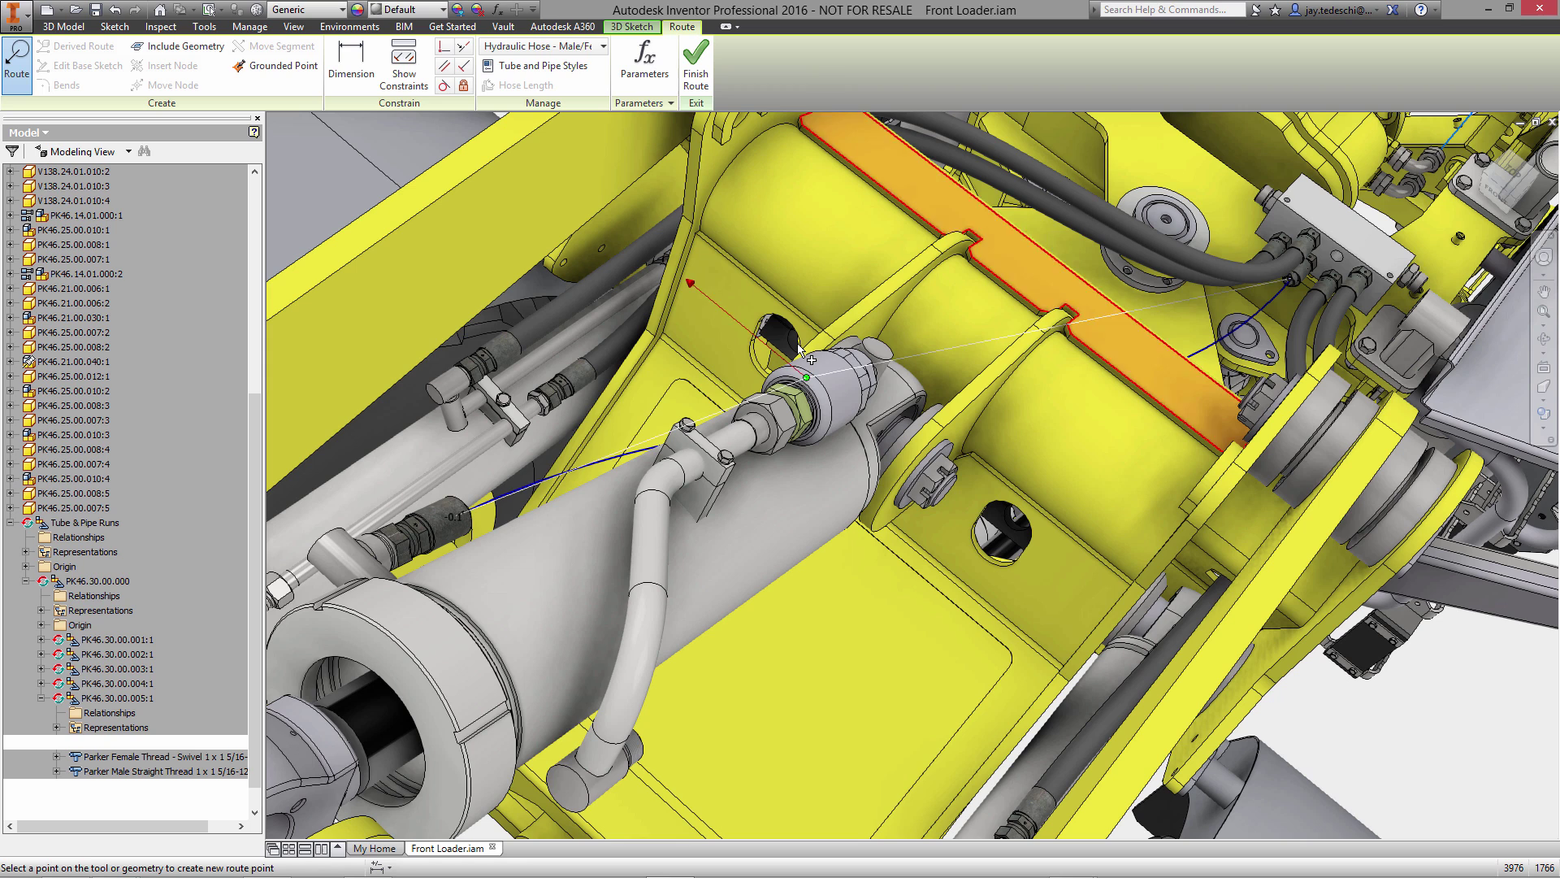
Route the hose through the bulkhead hole with a 20 mm offset point.
right_click(797, 346)
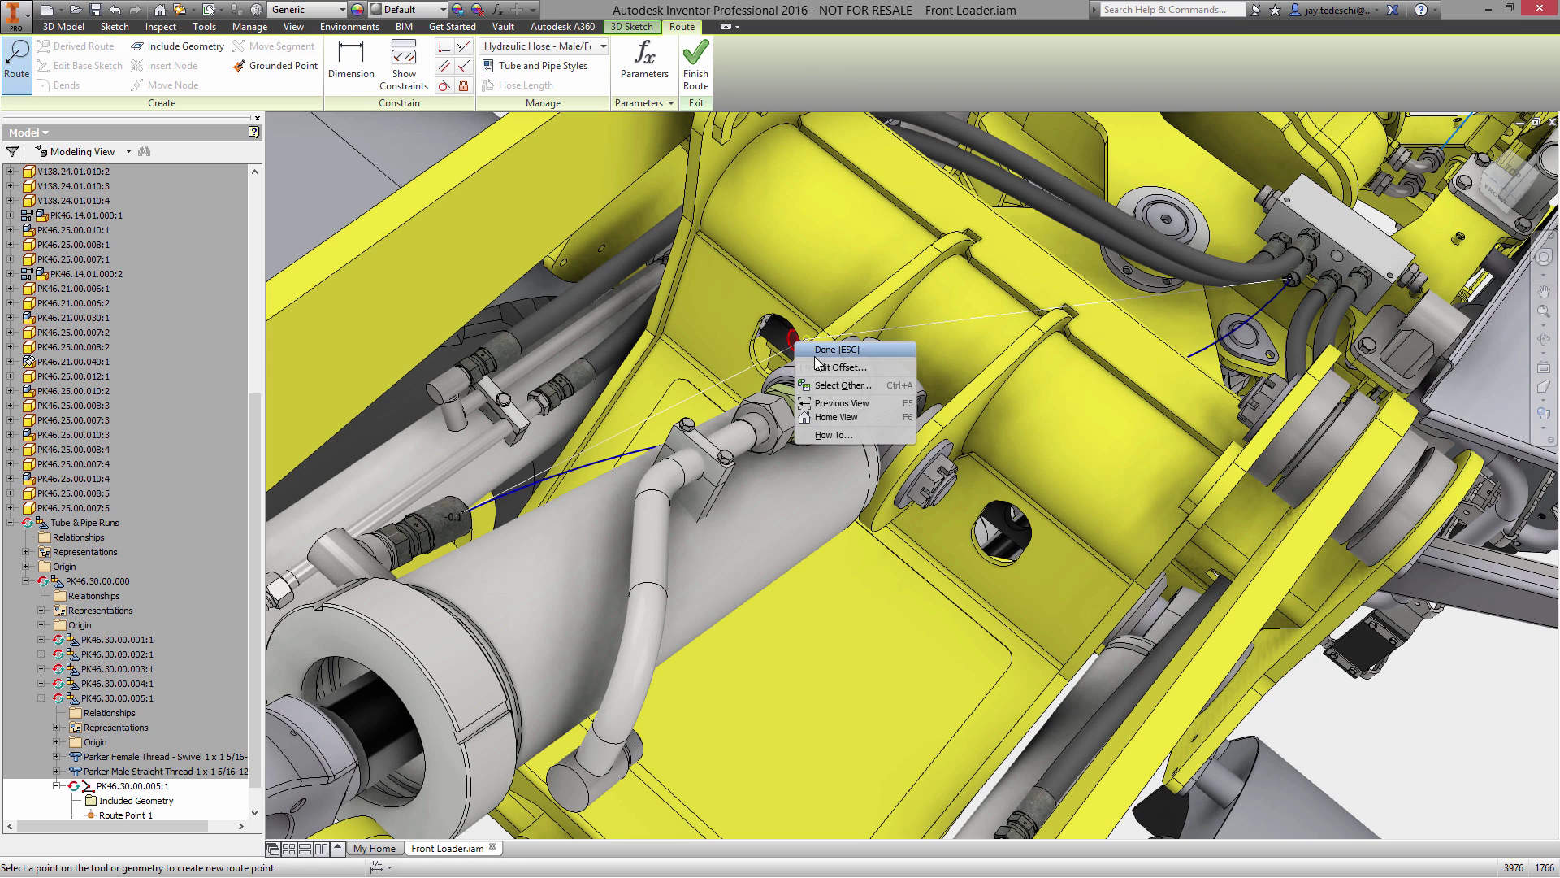
left_click(824, 374)
type("20")
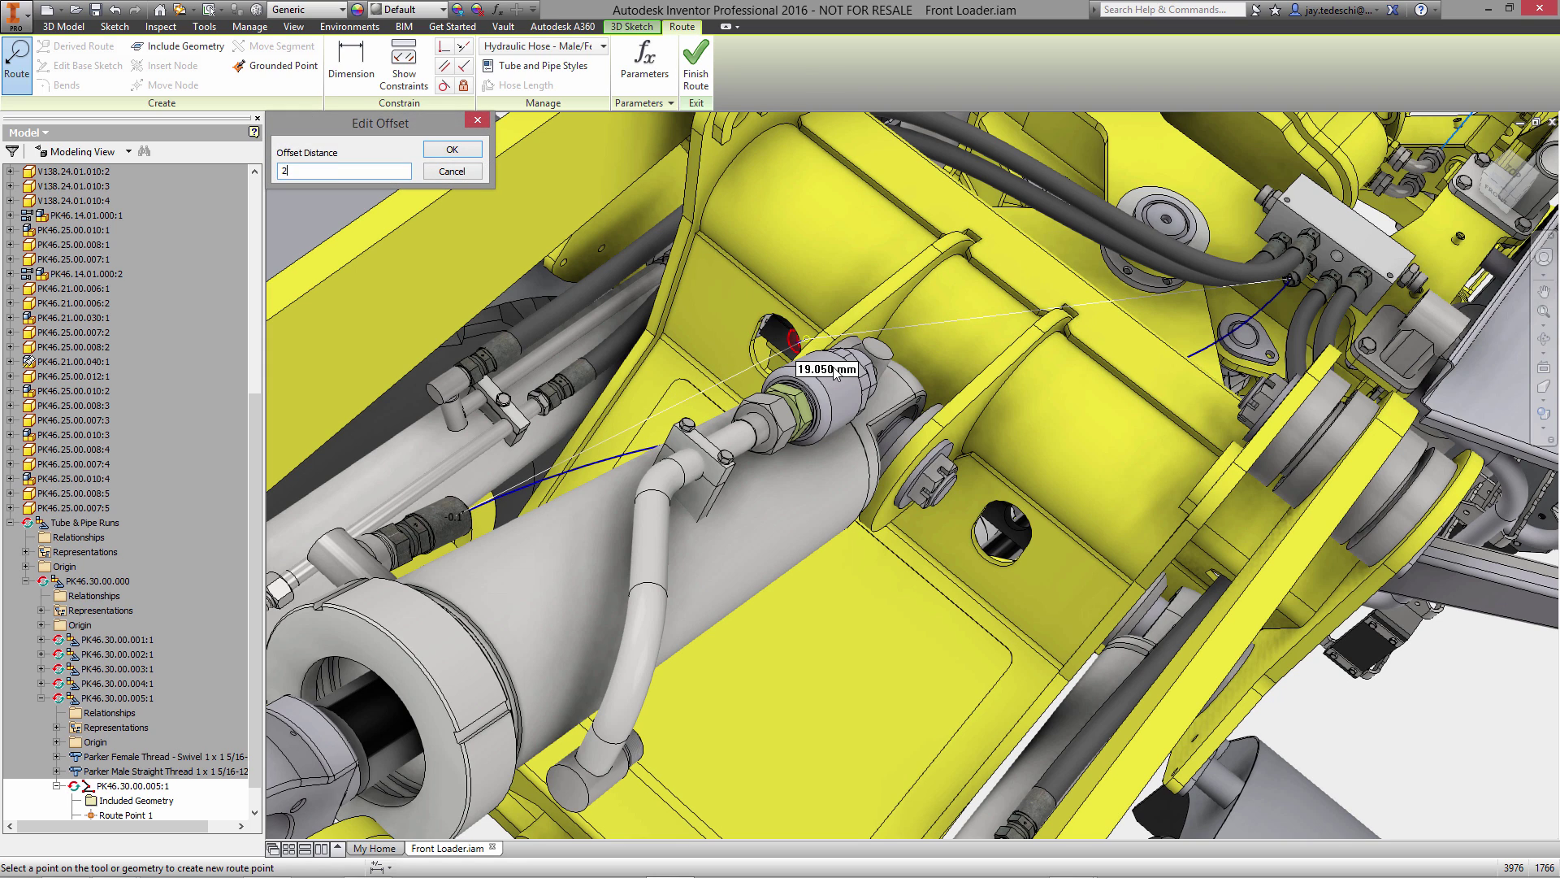
key("Return")
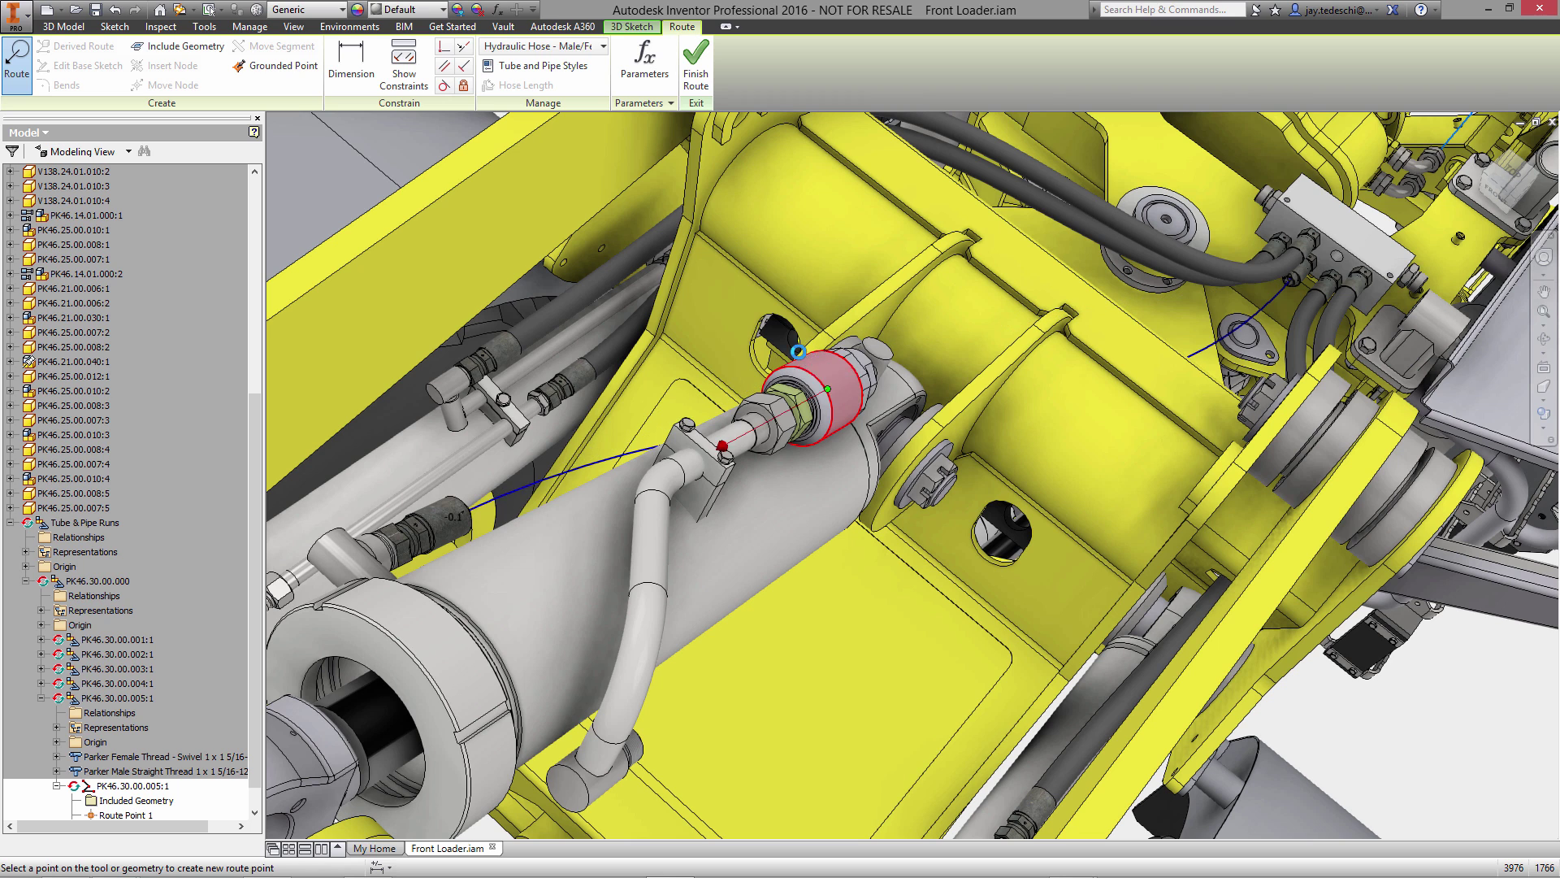
left_click(797, 348)
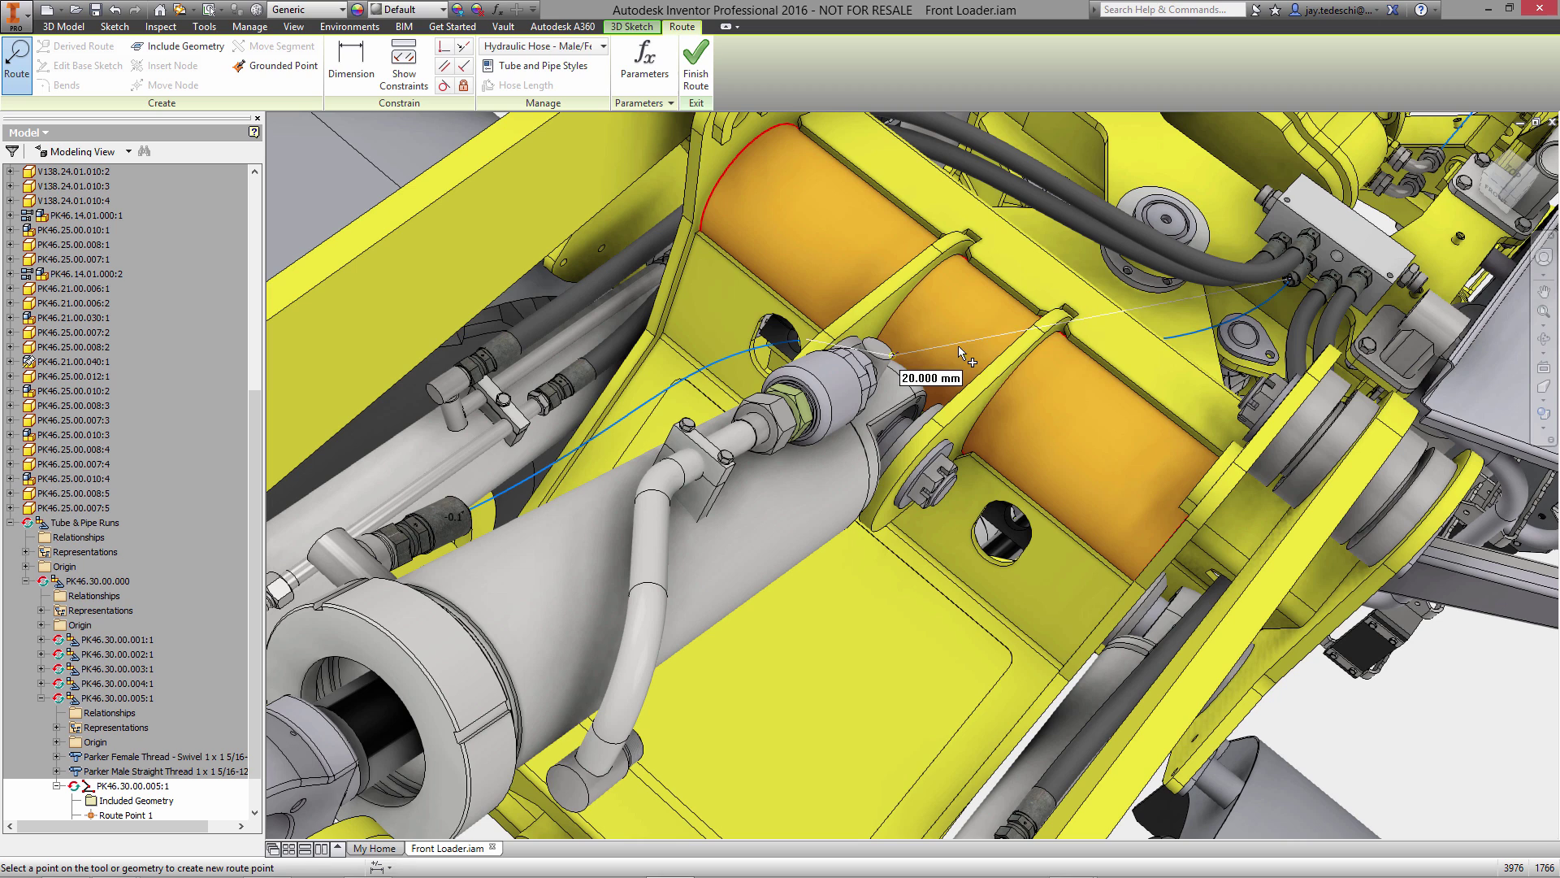
right_click(992, 337)
left_click(1014, 348)
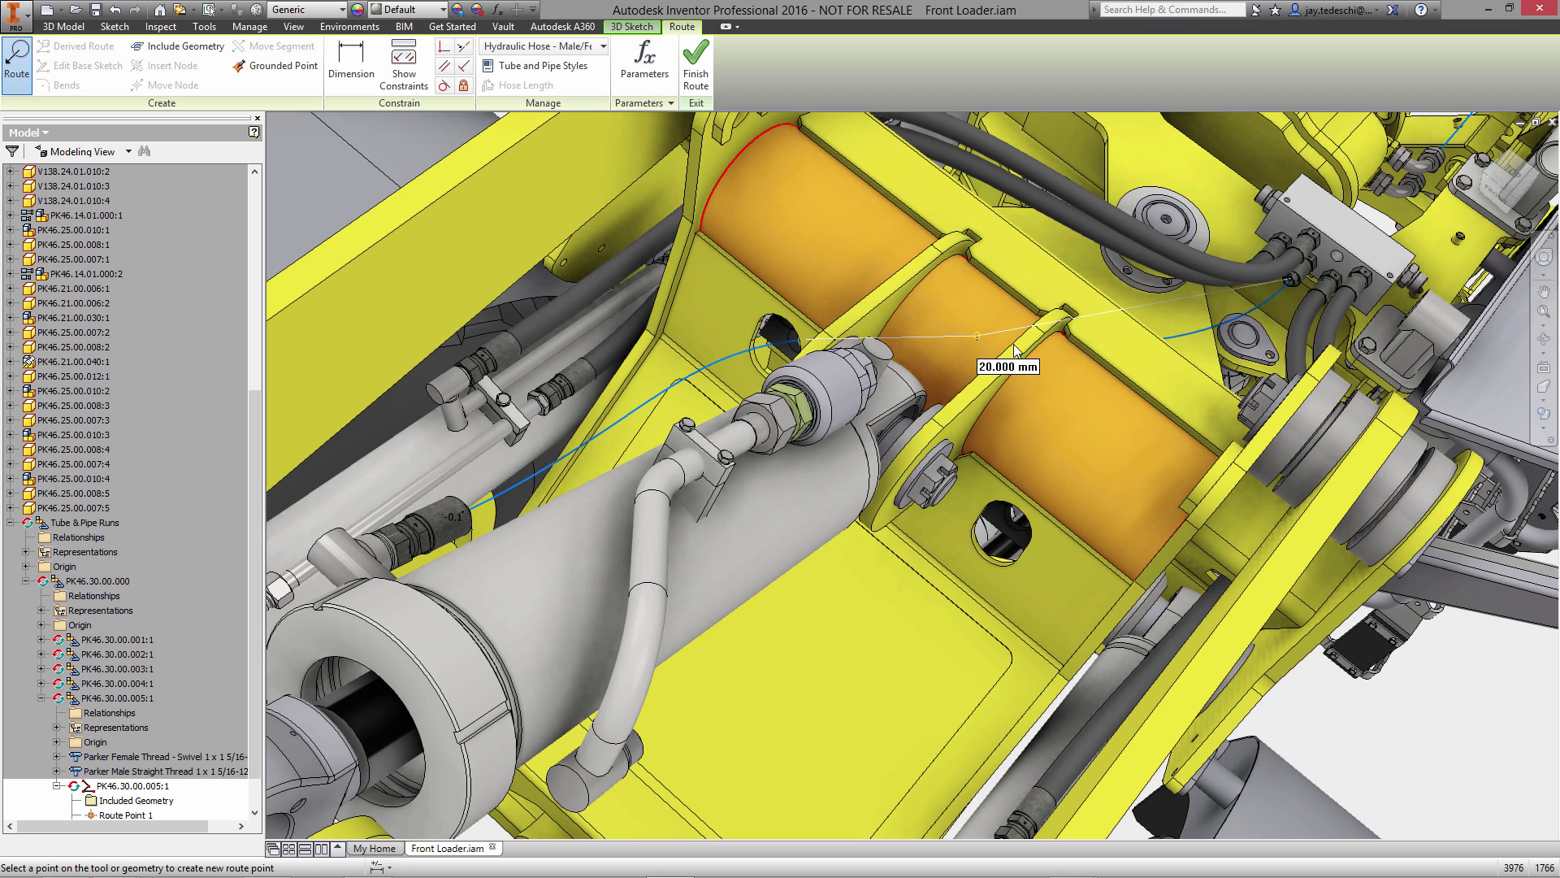
Set hose PK46.30.00.005's length to about 2028.539 mm in Edit Hose Length.
right_click(986, 341)
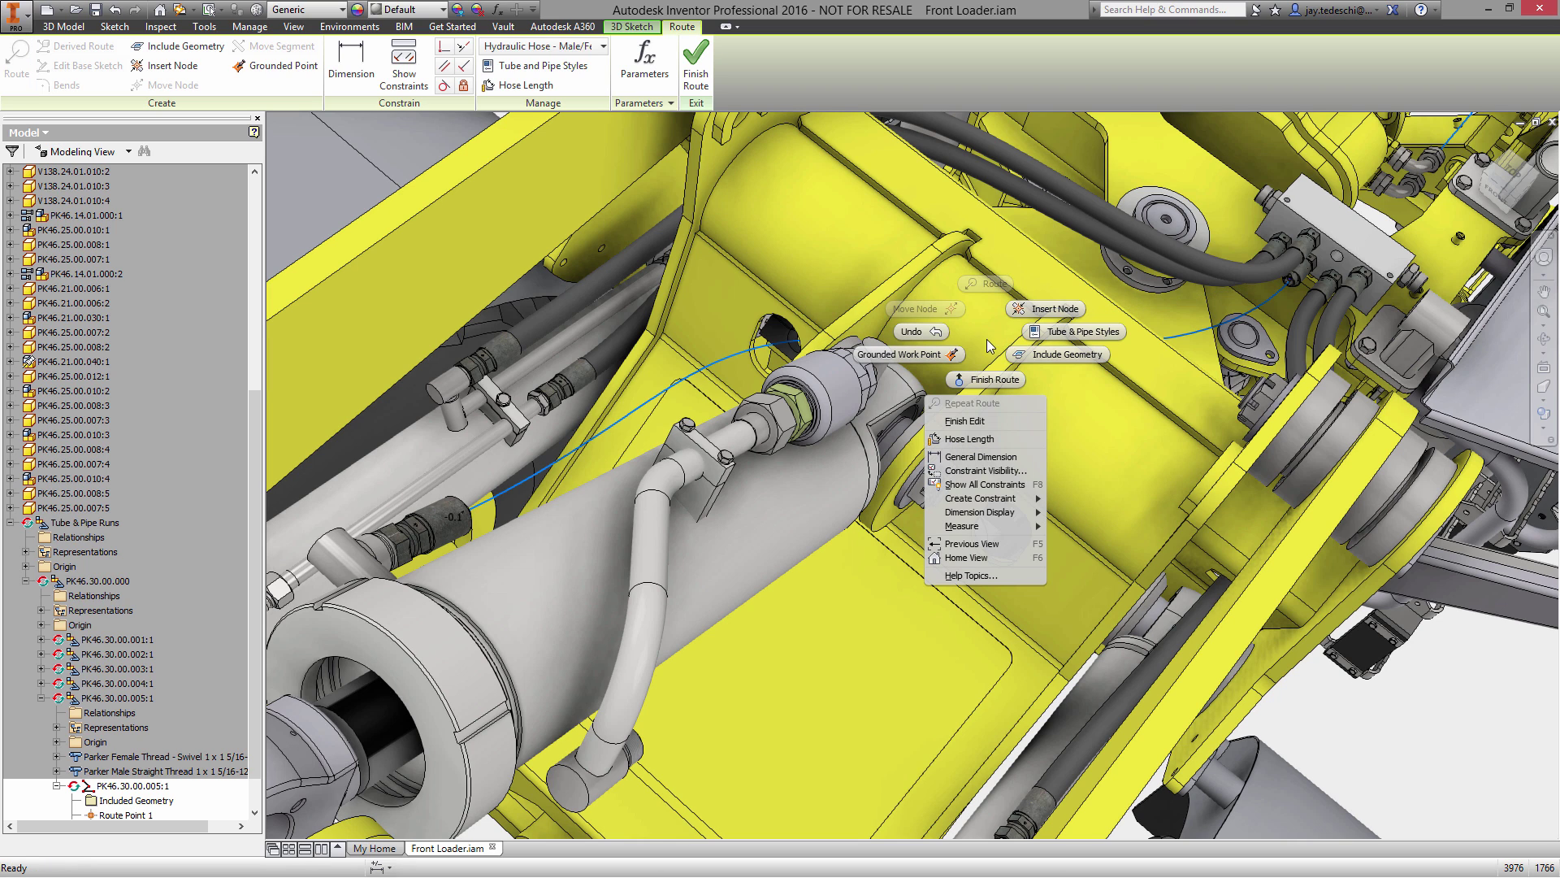
left_click(979, 439)
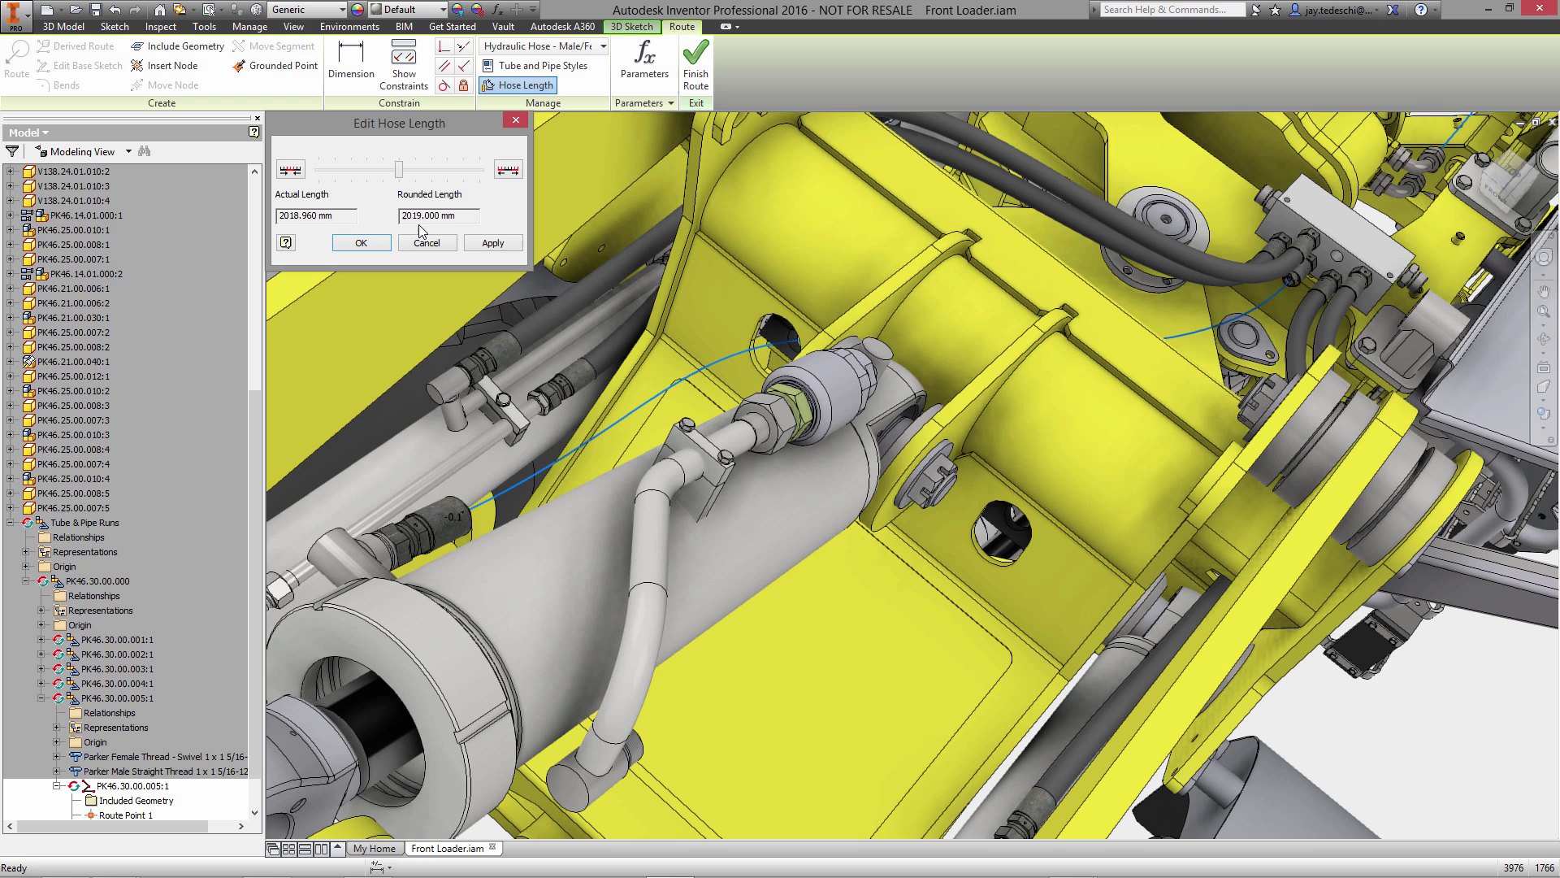
left_click_drag(403, 171, 436, 174)
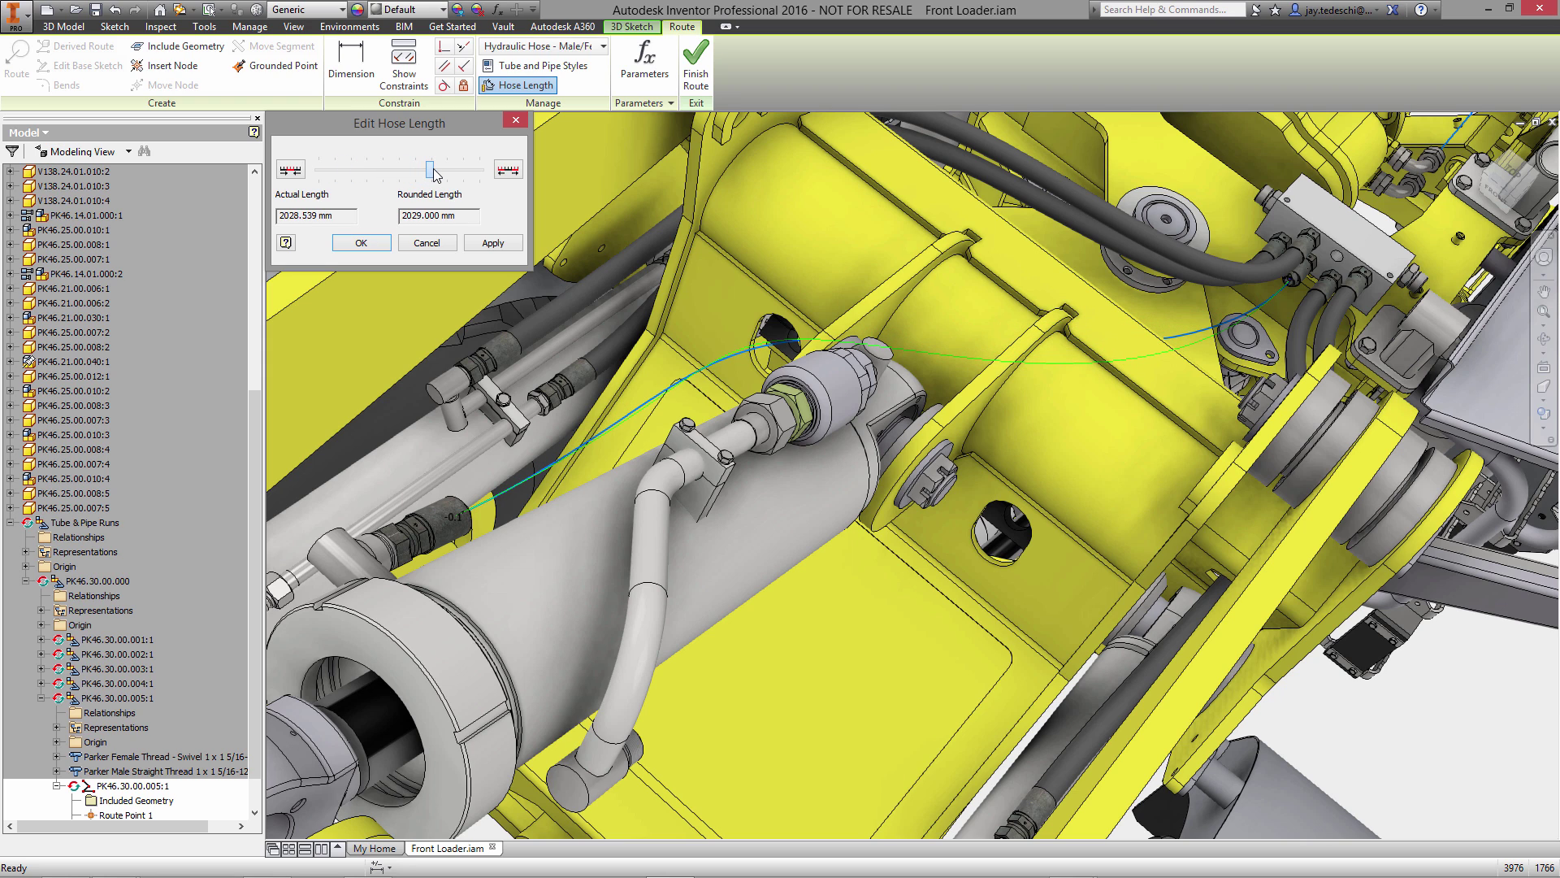
left_click(360, 242)
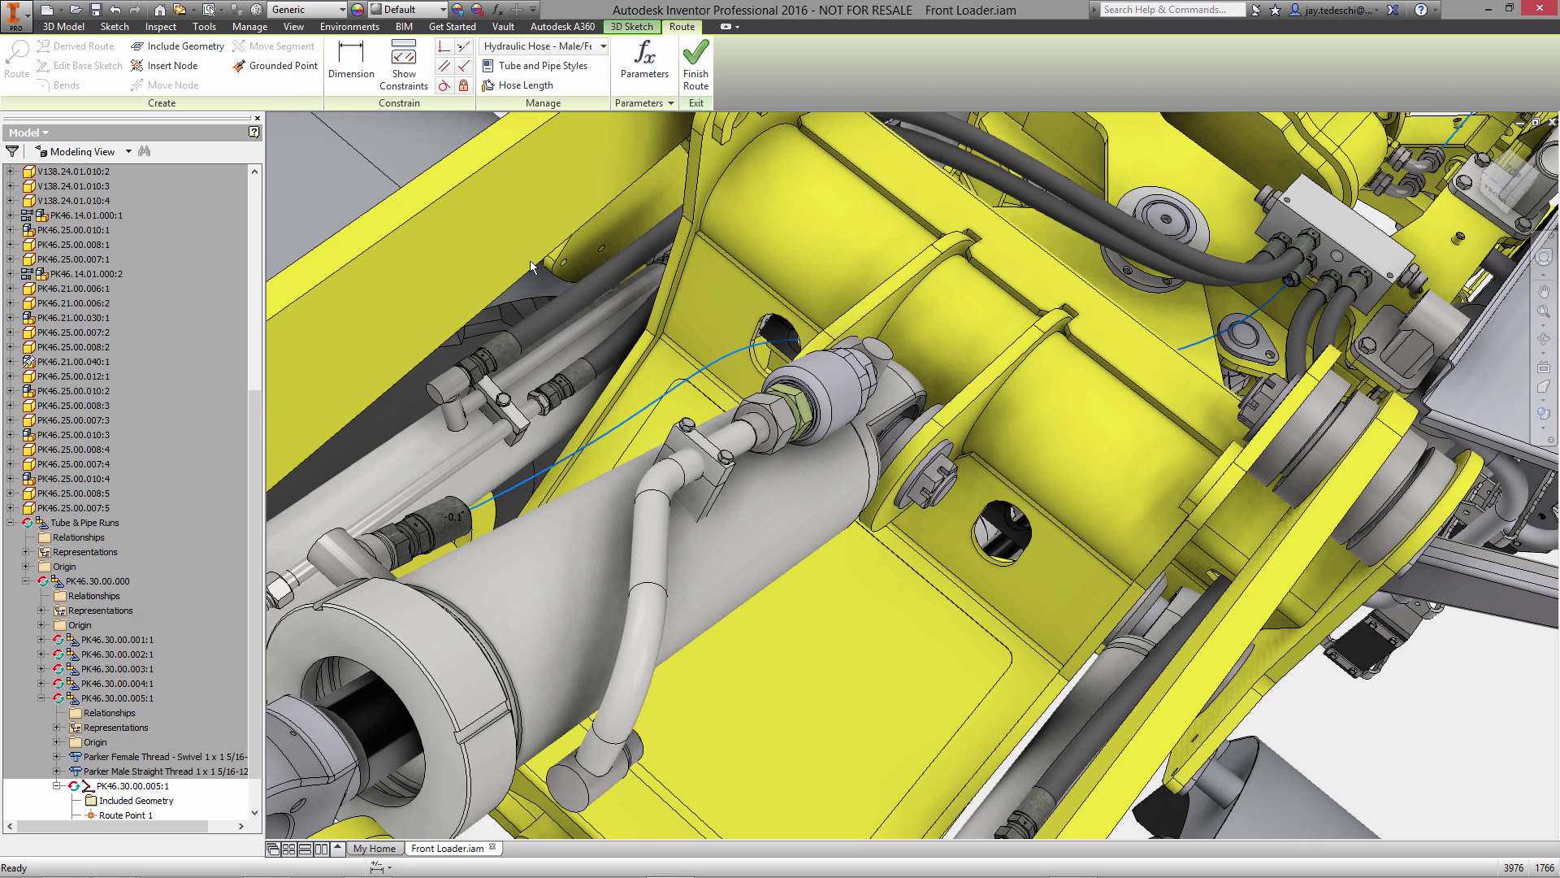
Finish editing and close the PK46.30.00.005 hose route.
right_click(521, 245)
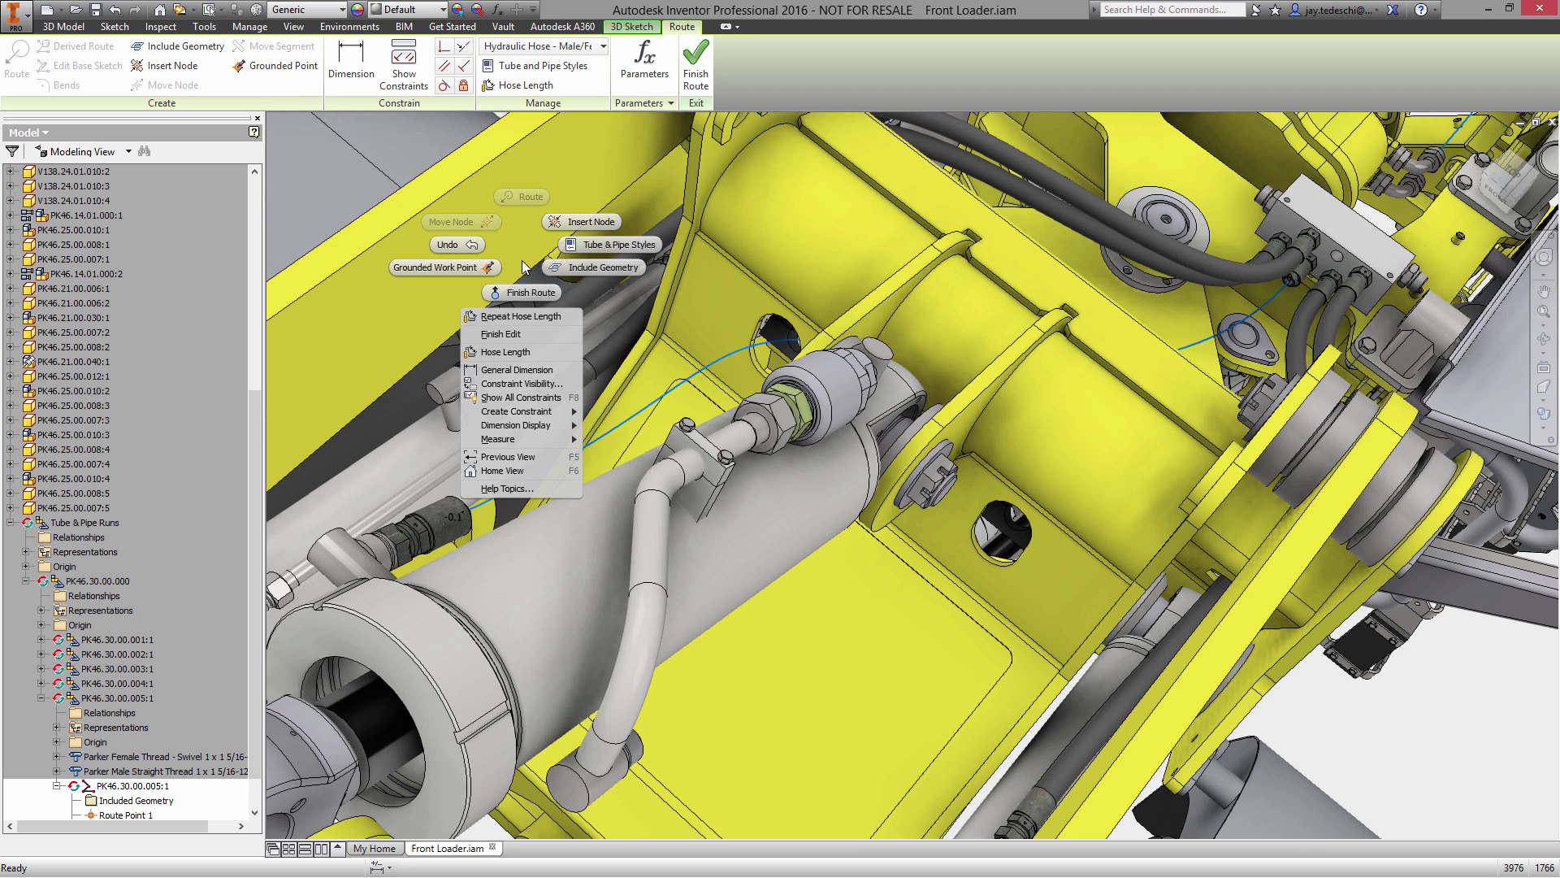
left_click(524, 291)
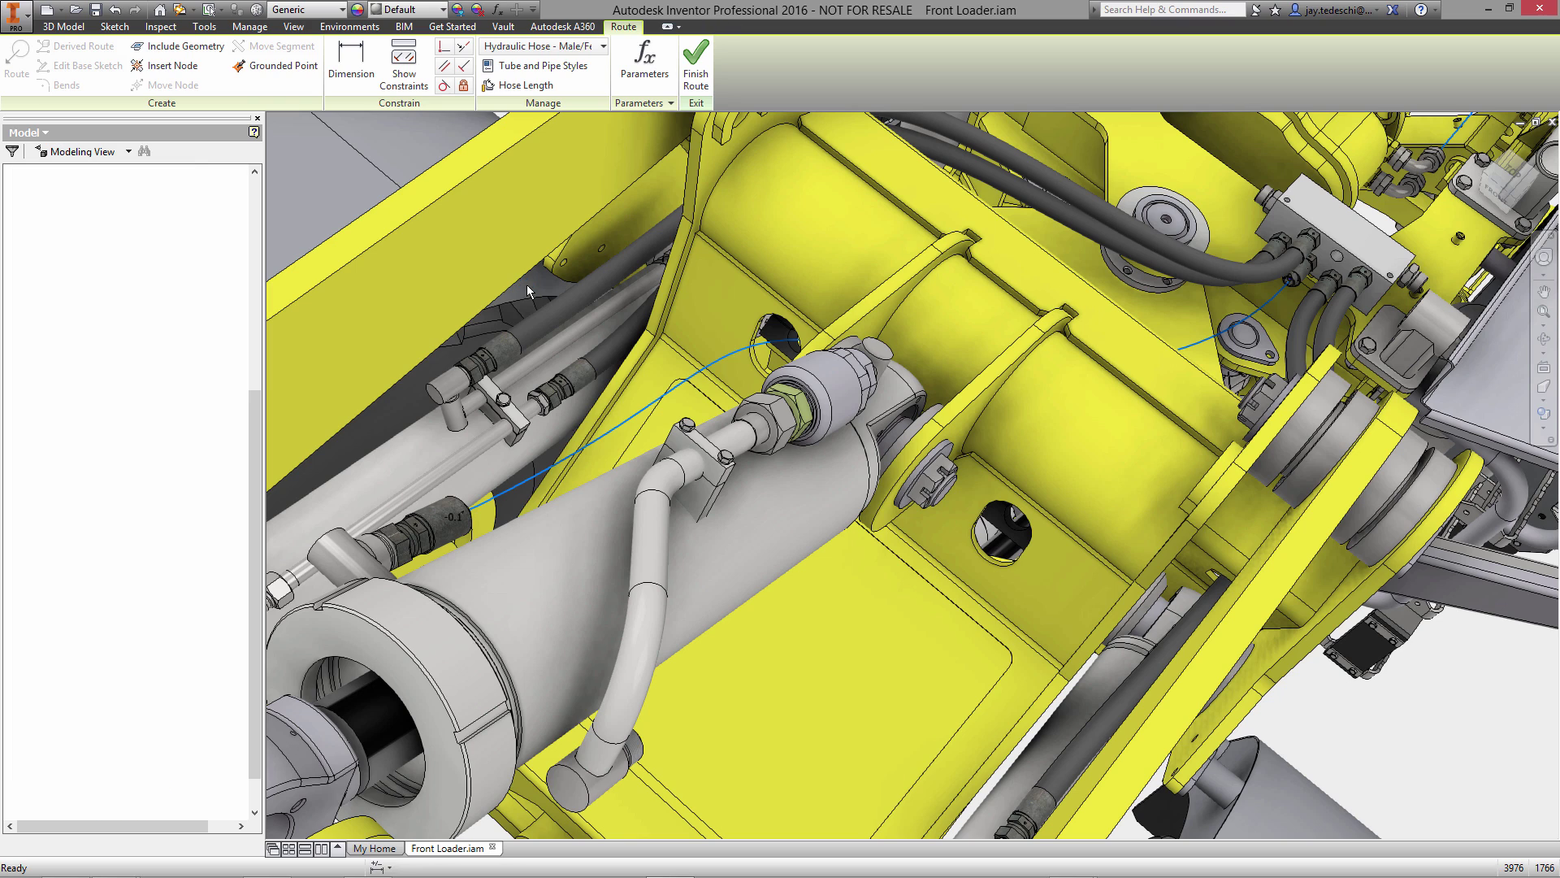
right_click(529, 242)
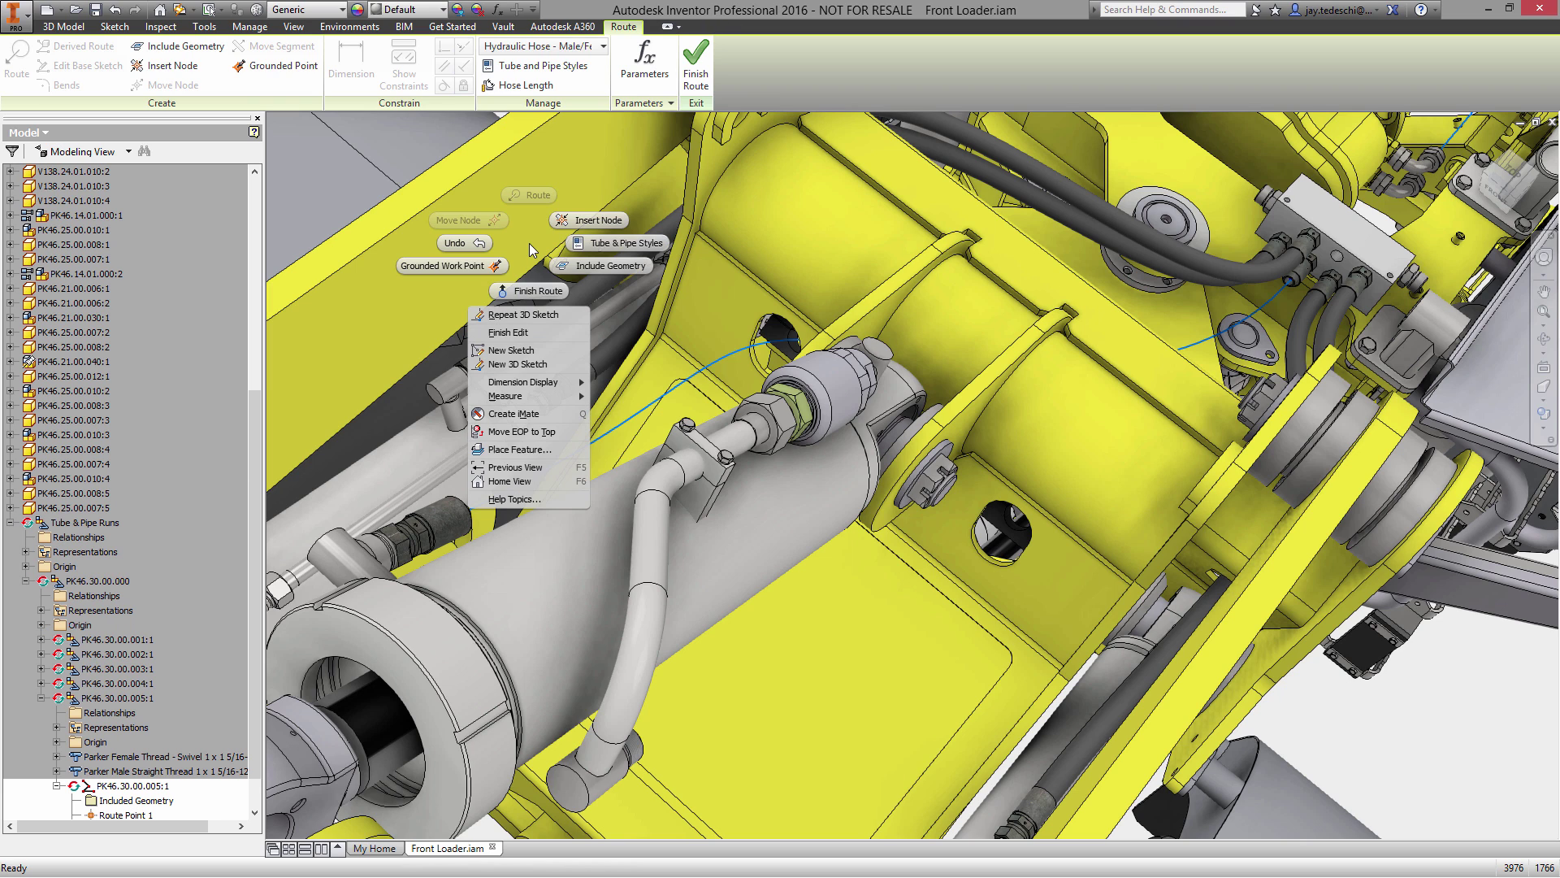
left_click(528, 289)
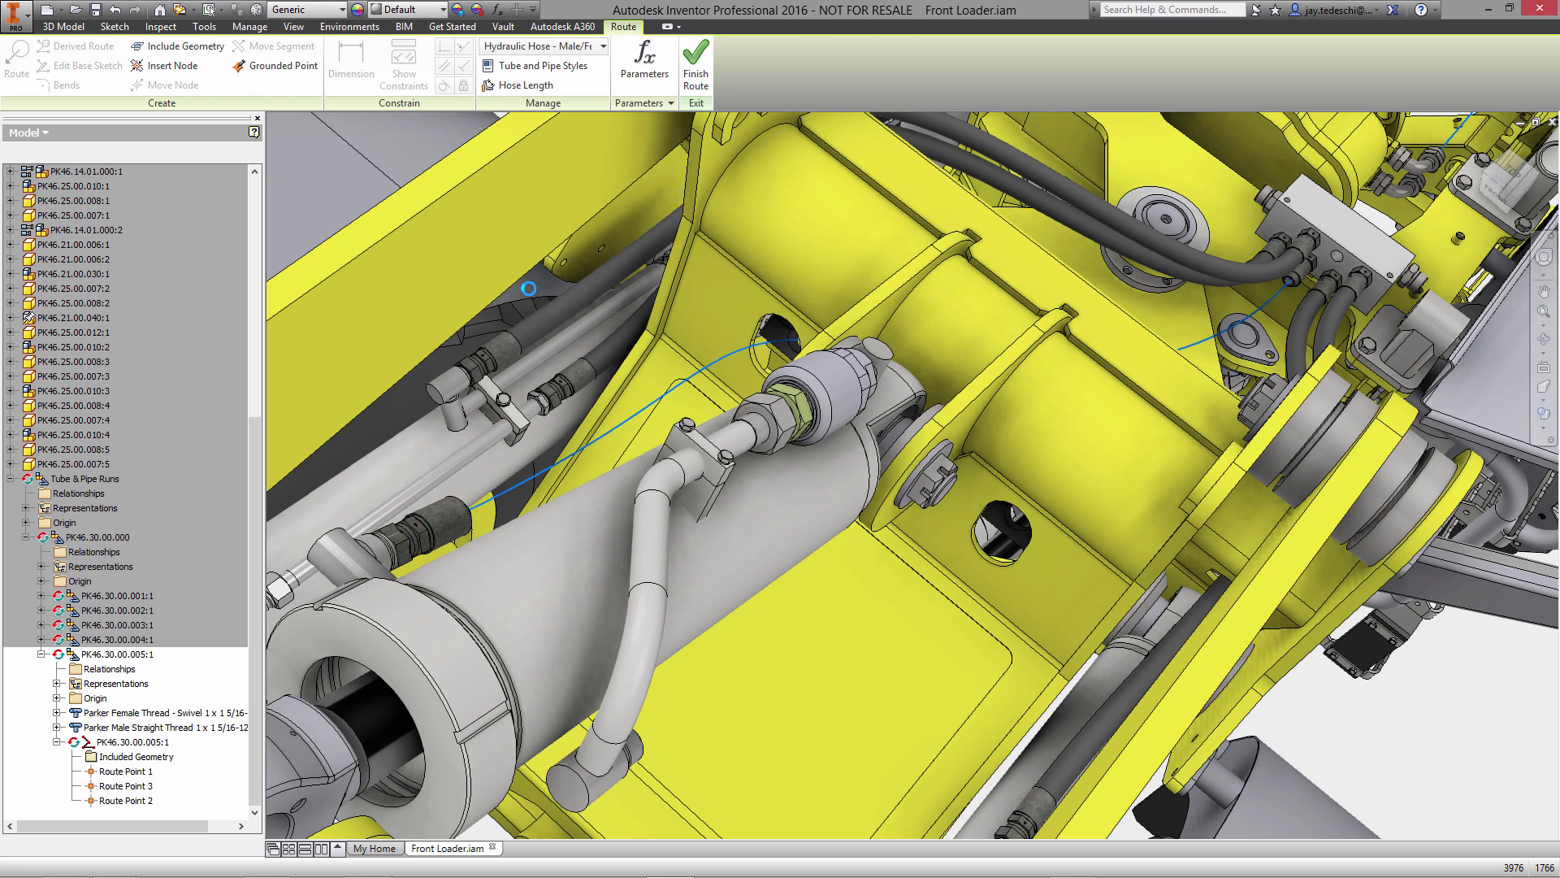
right_click(528, 288)
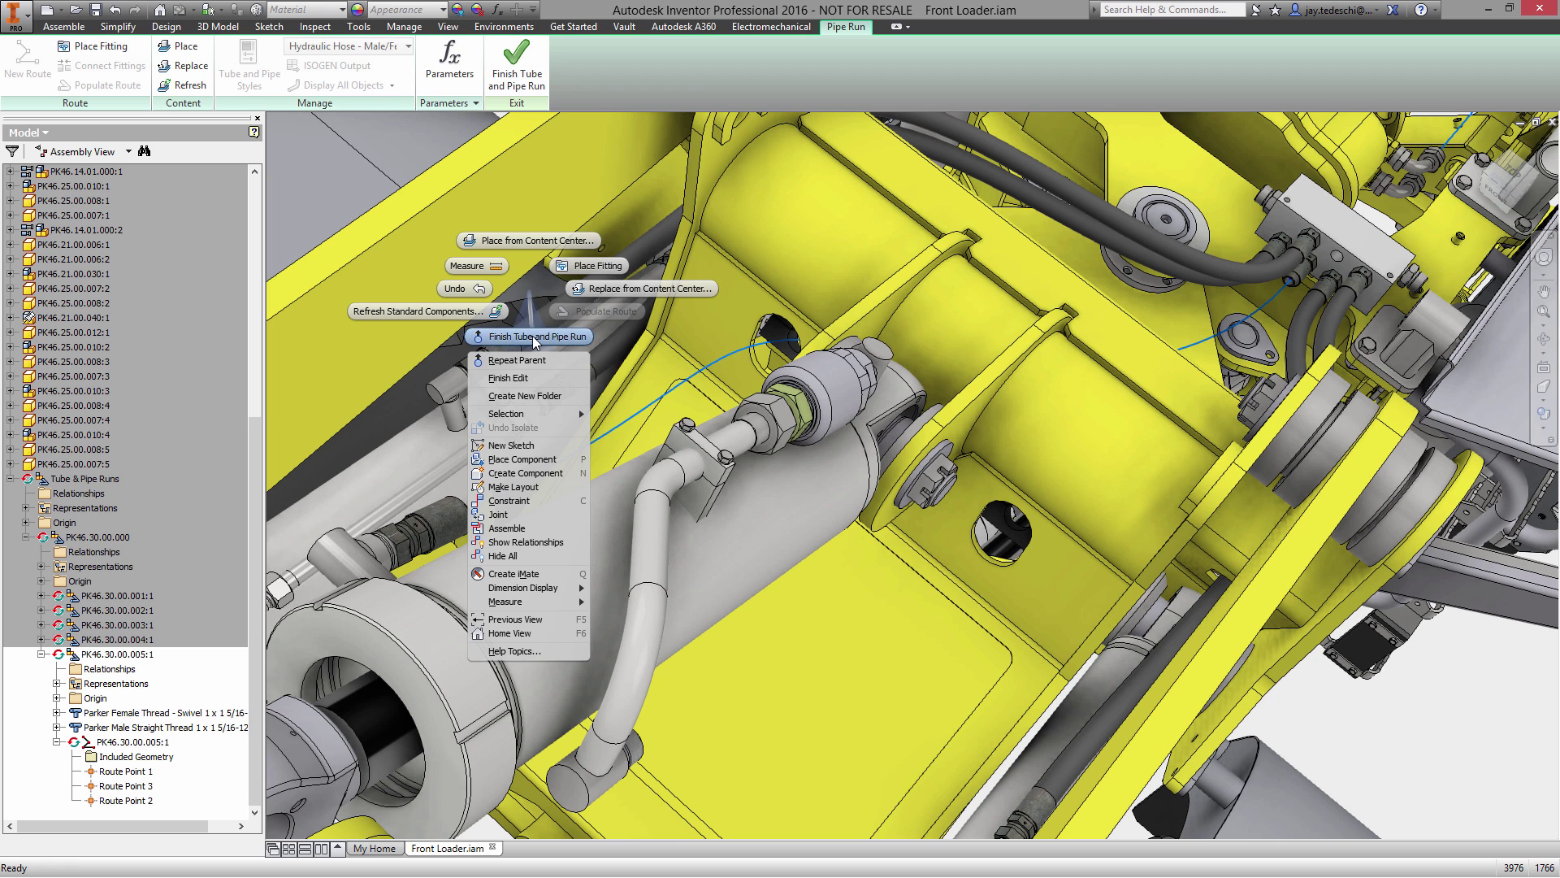
left_click(530, 325)
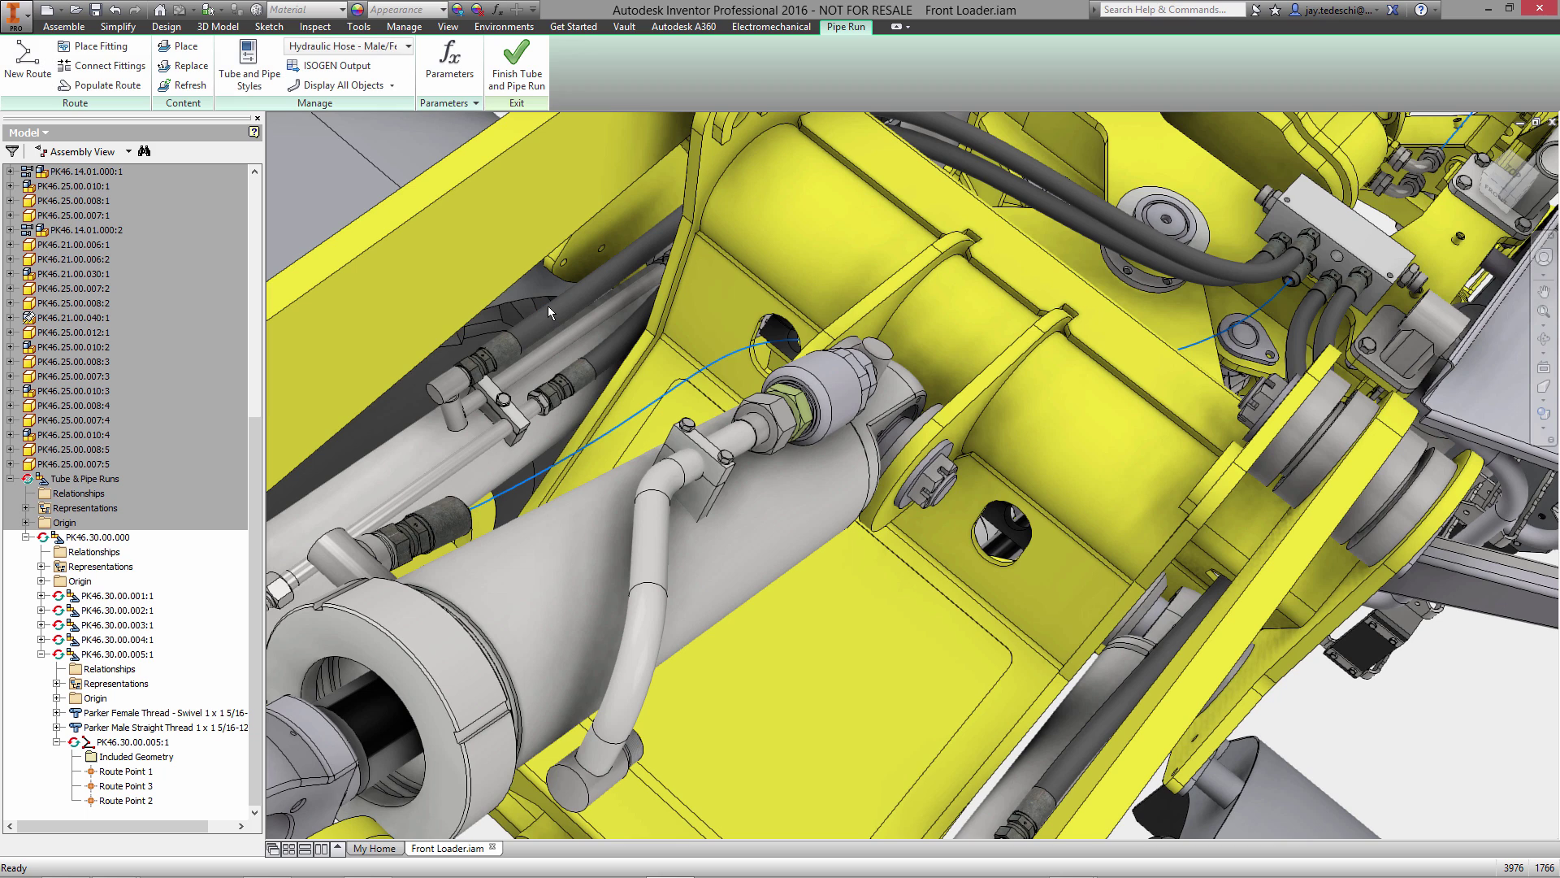
Create a new hose route with the assembly file named PK46.30.00.006.
right_click(544, 280)
left_click(544, 212)
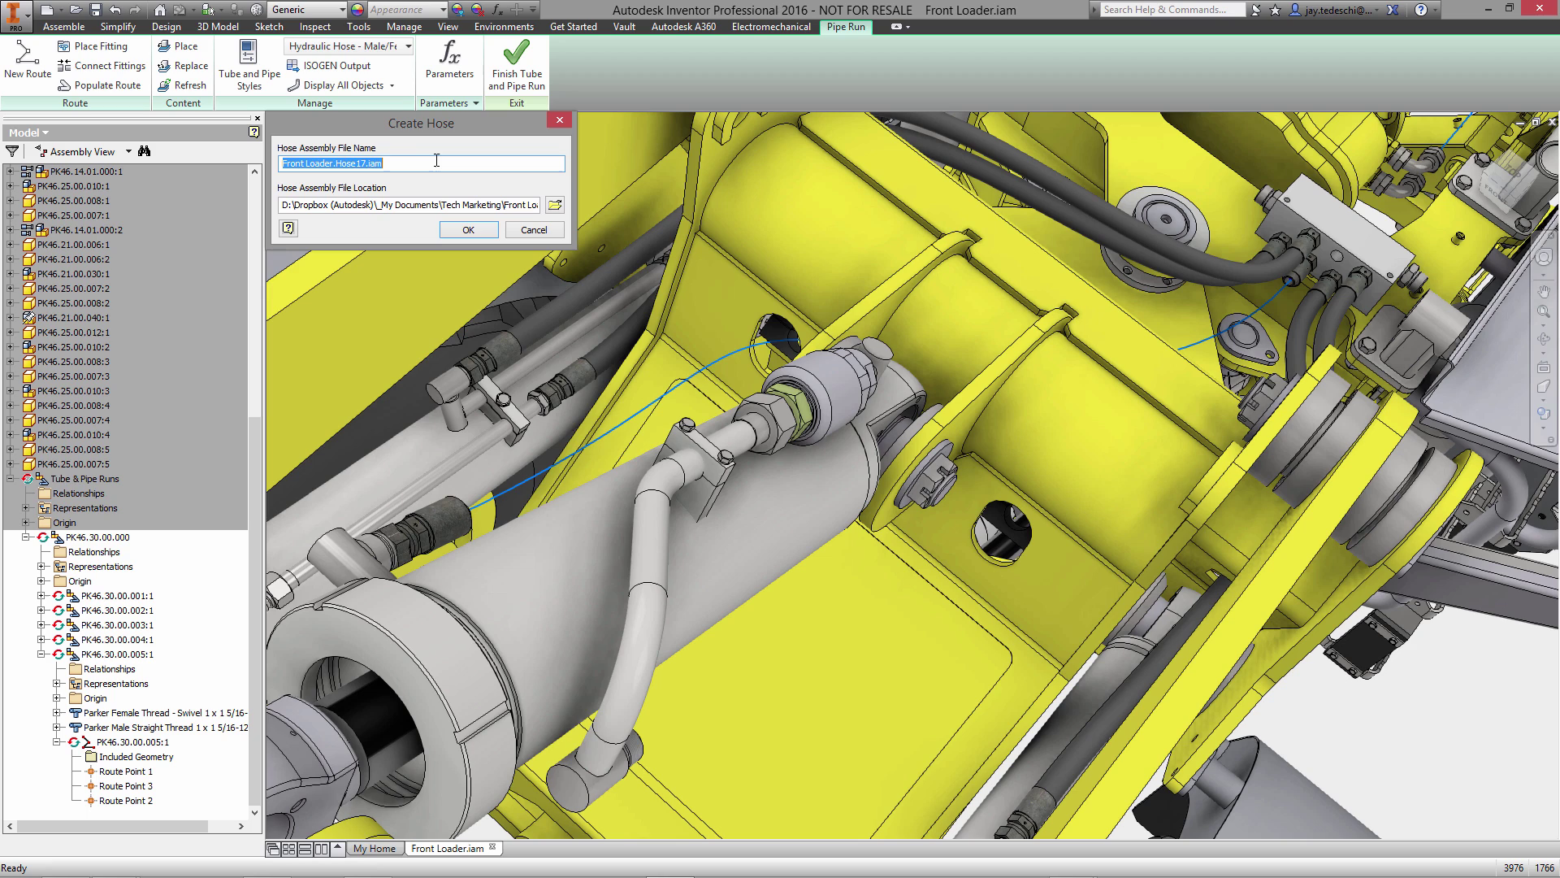
type("PK46.30.00.00")
left_click(469, 231)
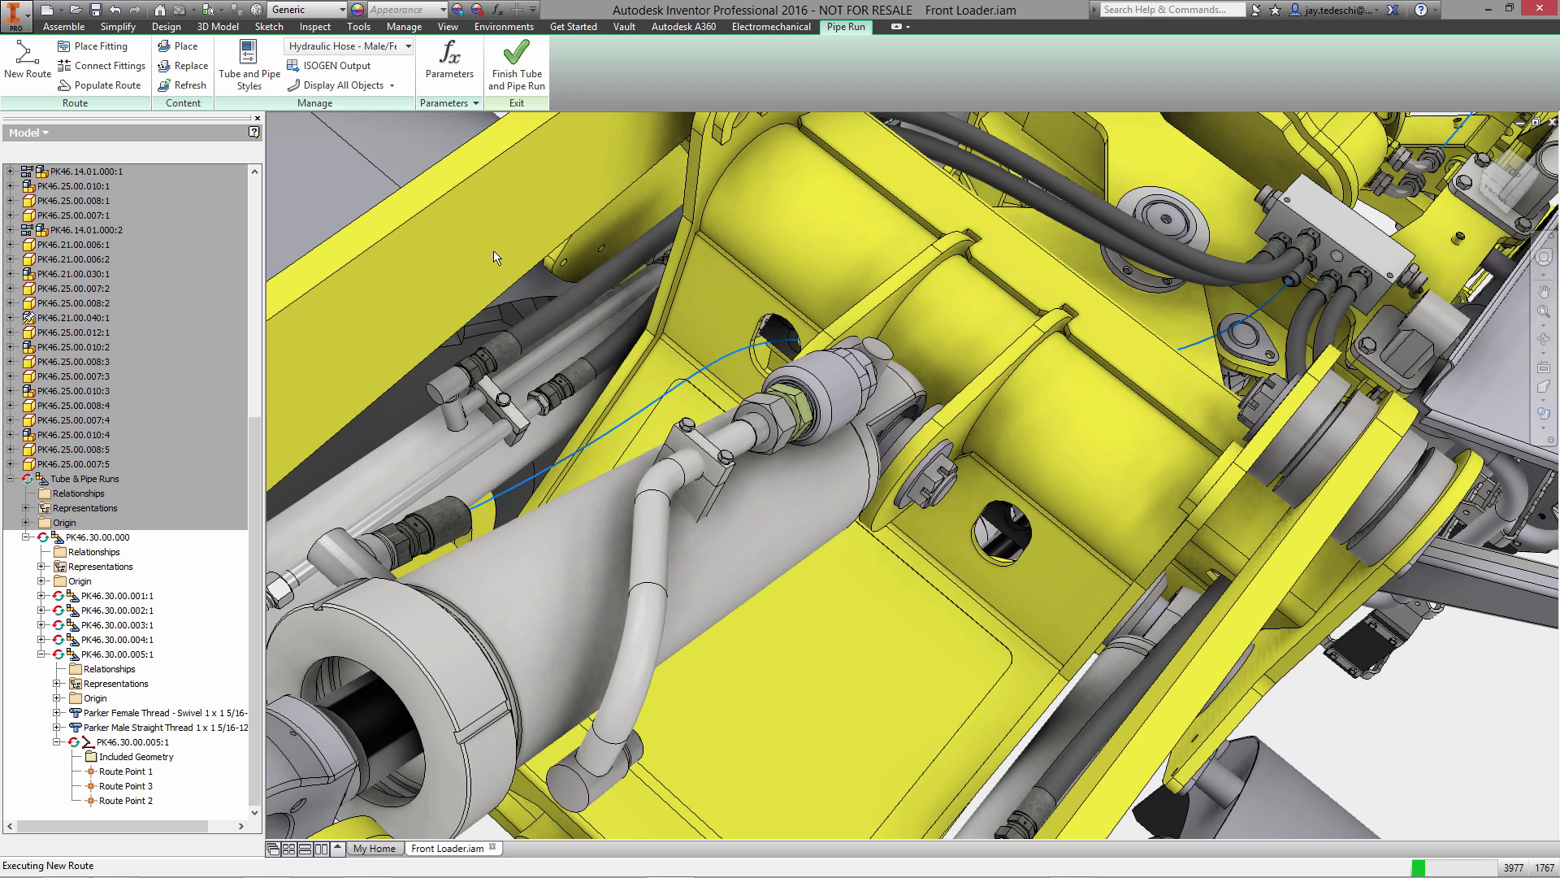
Route the hose from the lower fitting to the manifold fitting with a 25 mm offset.
right_click(497, 258)
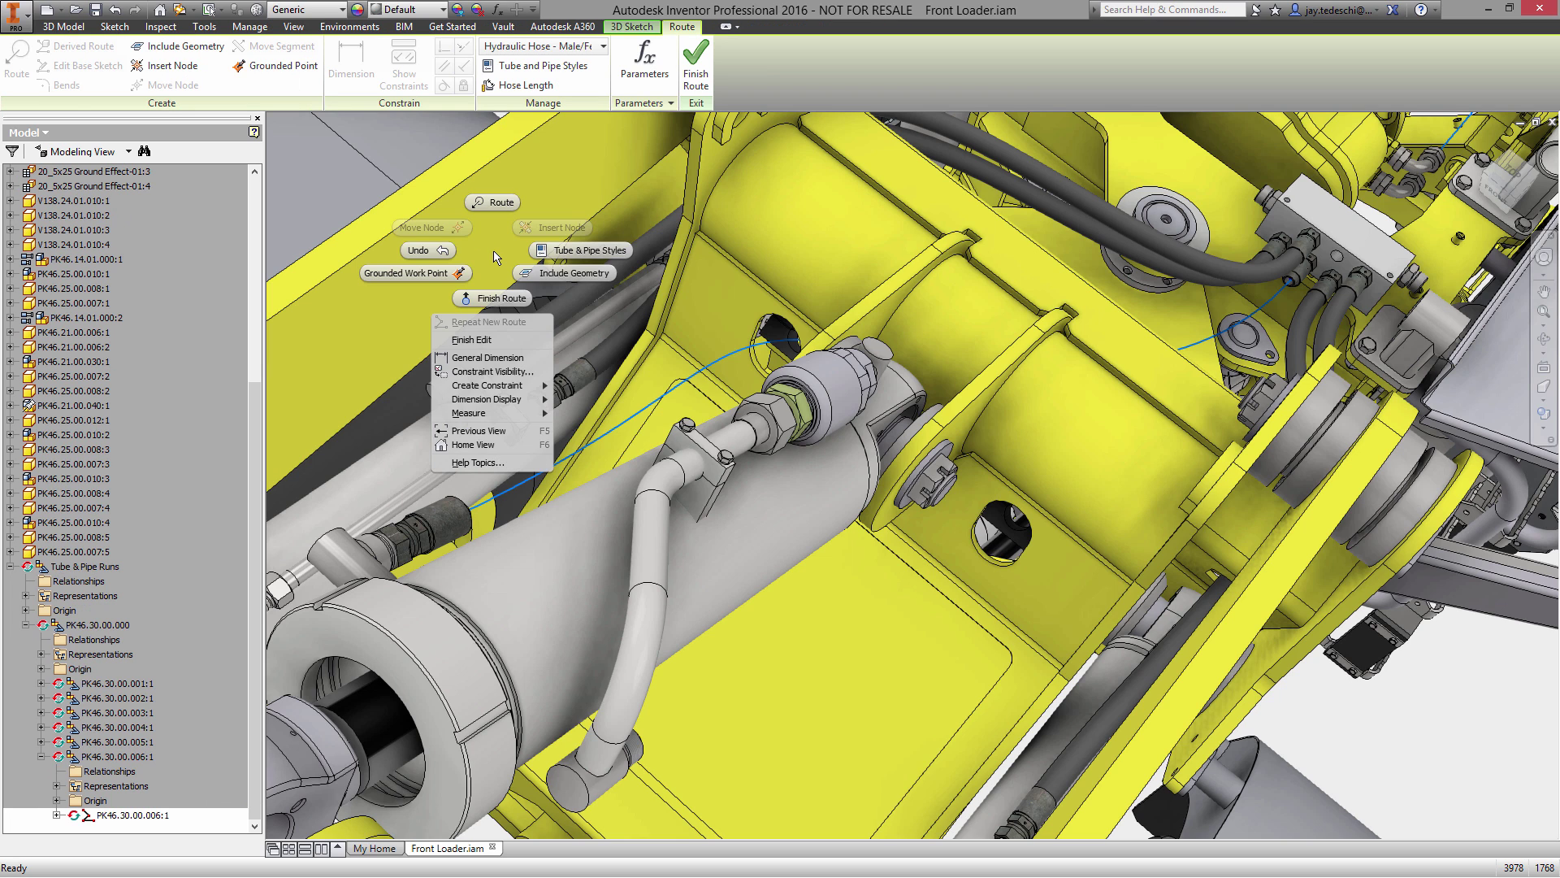
left_click(492, 203)
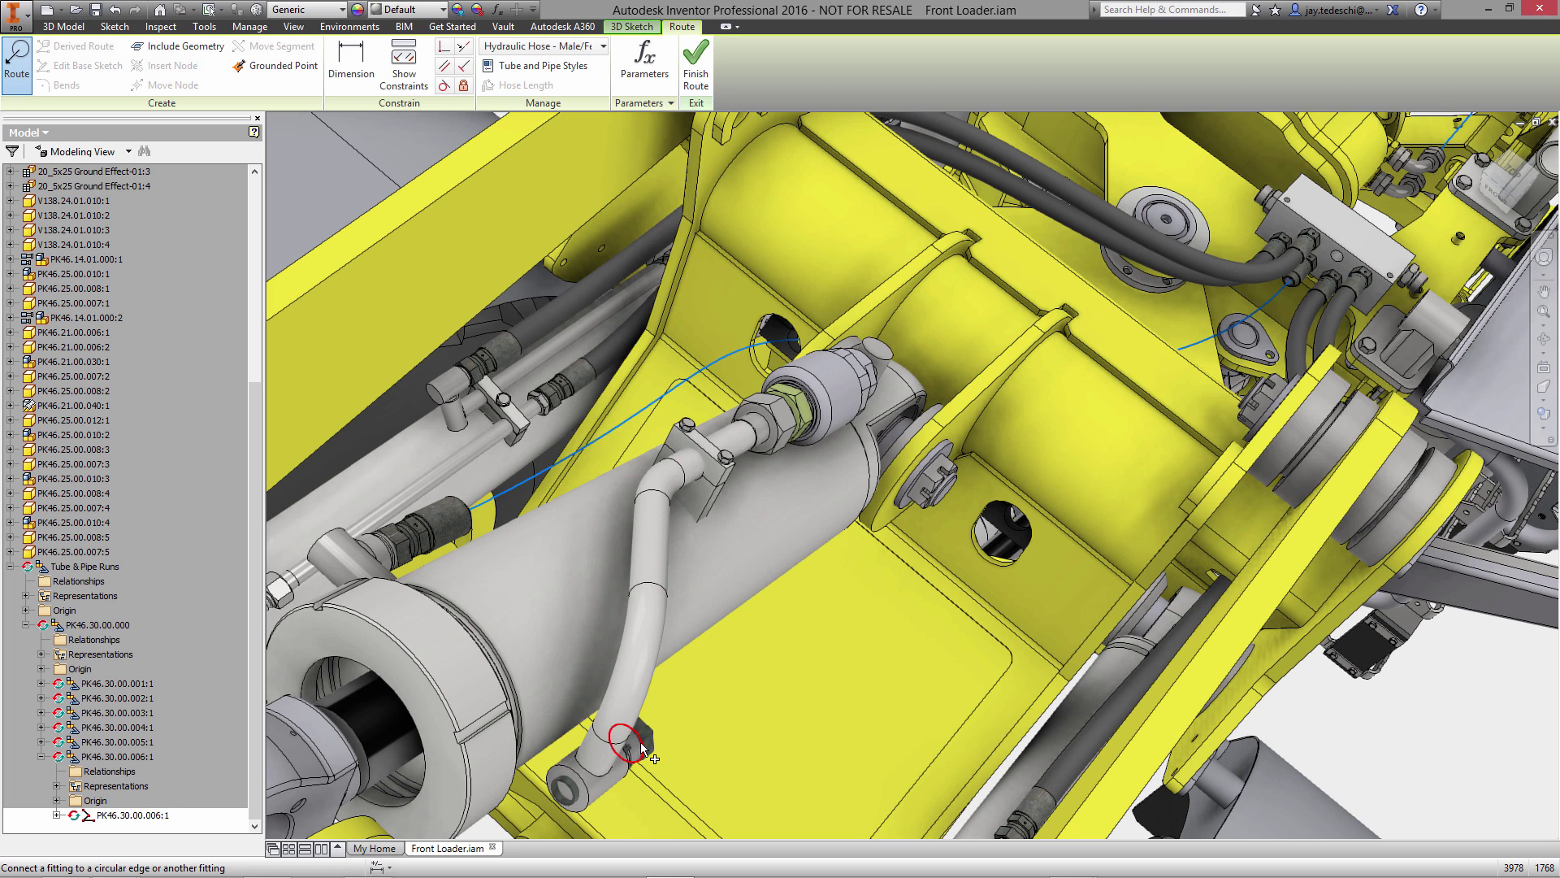
left_click(641, 746)
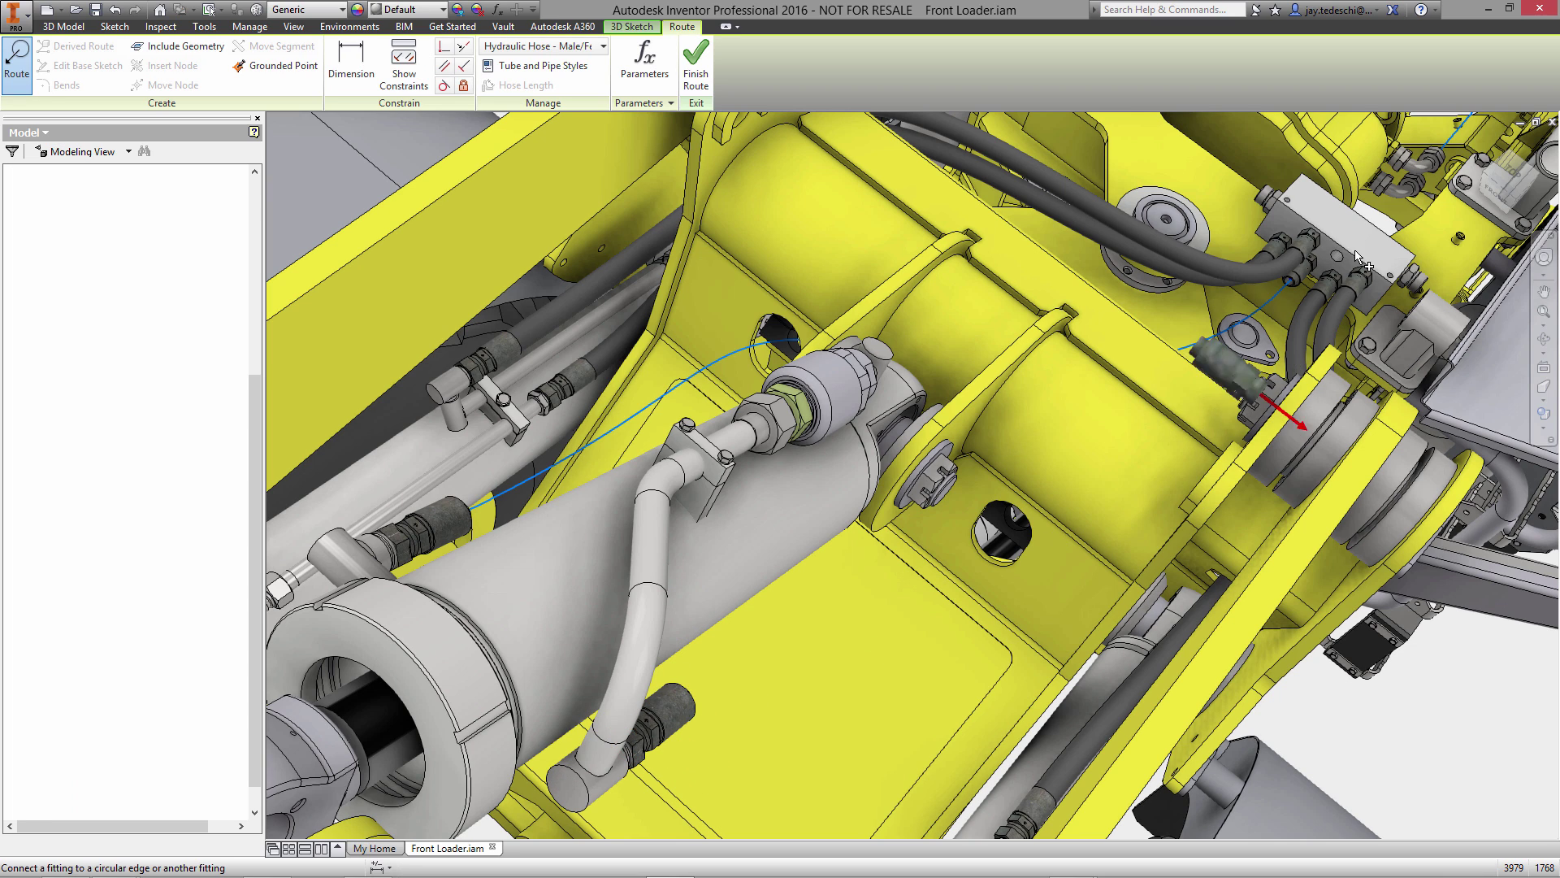
left_click(1340, 260)
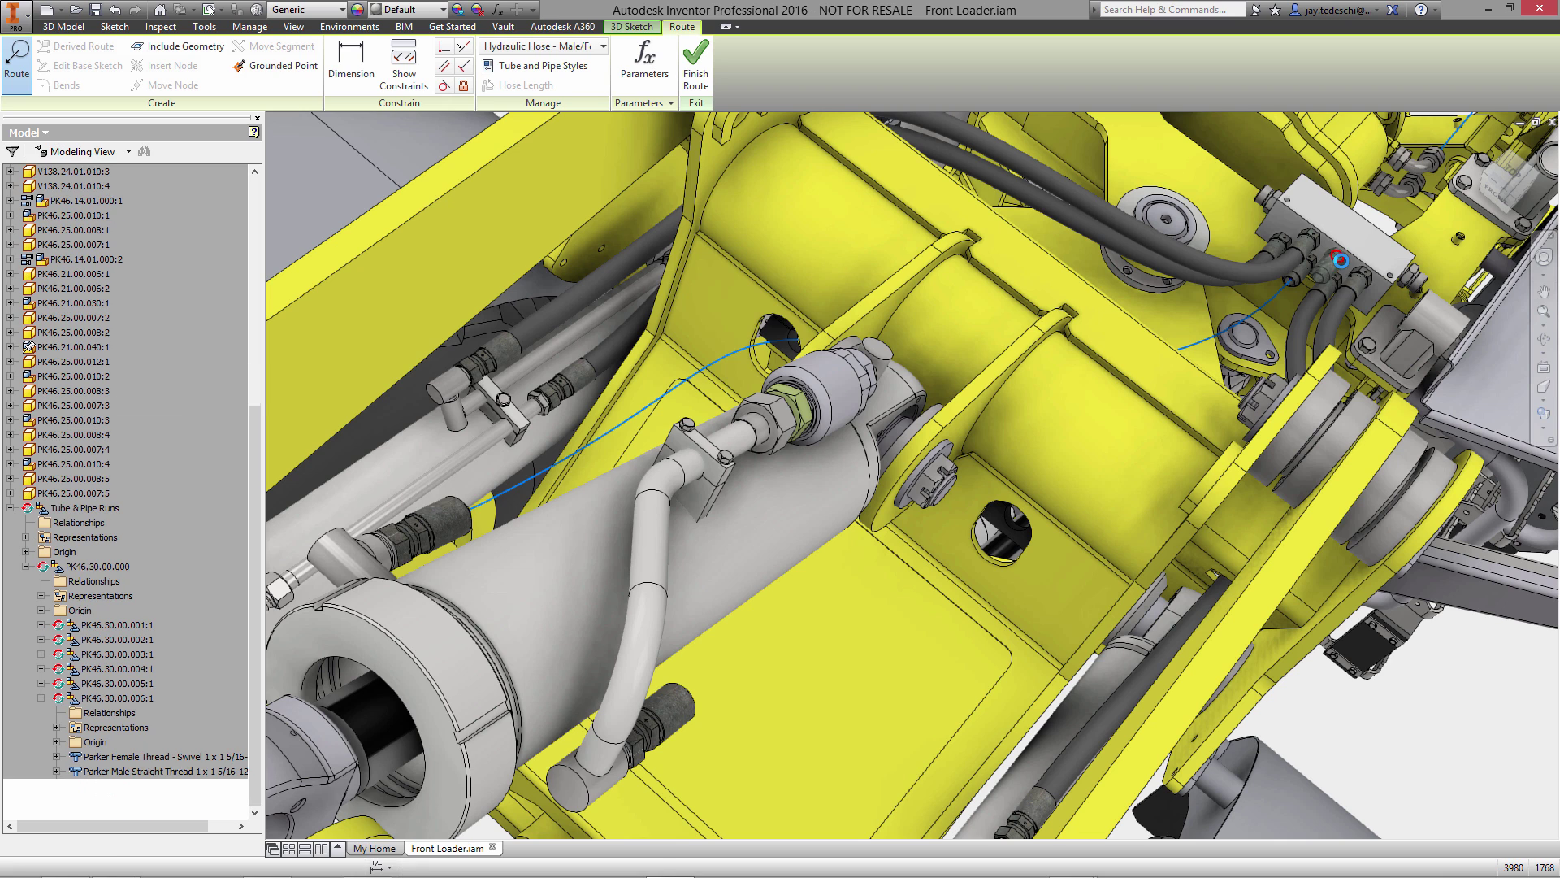
right_click(1019, 529)
left_click(1041, 553)
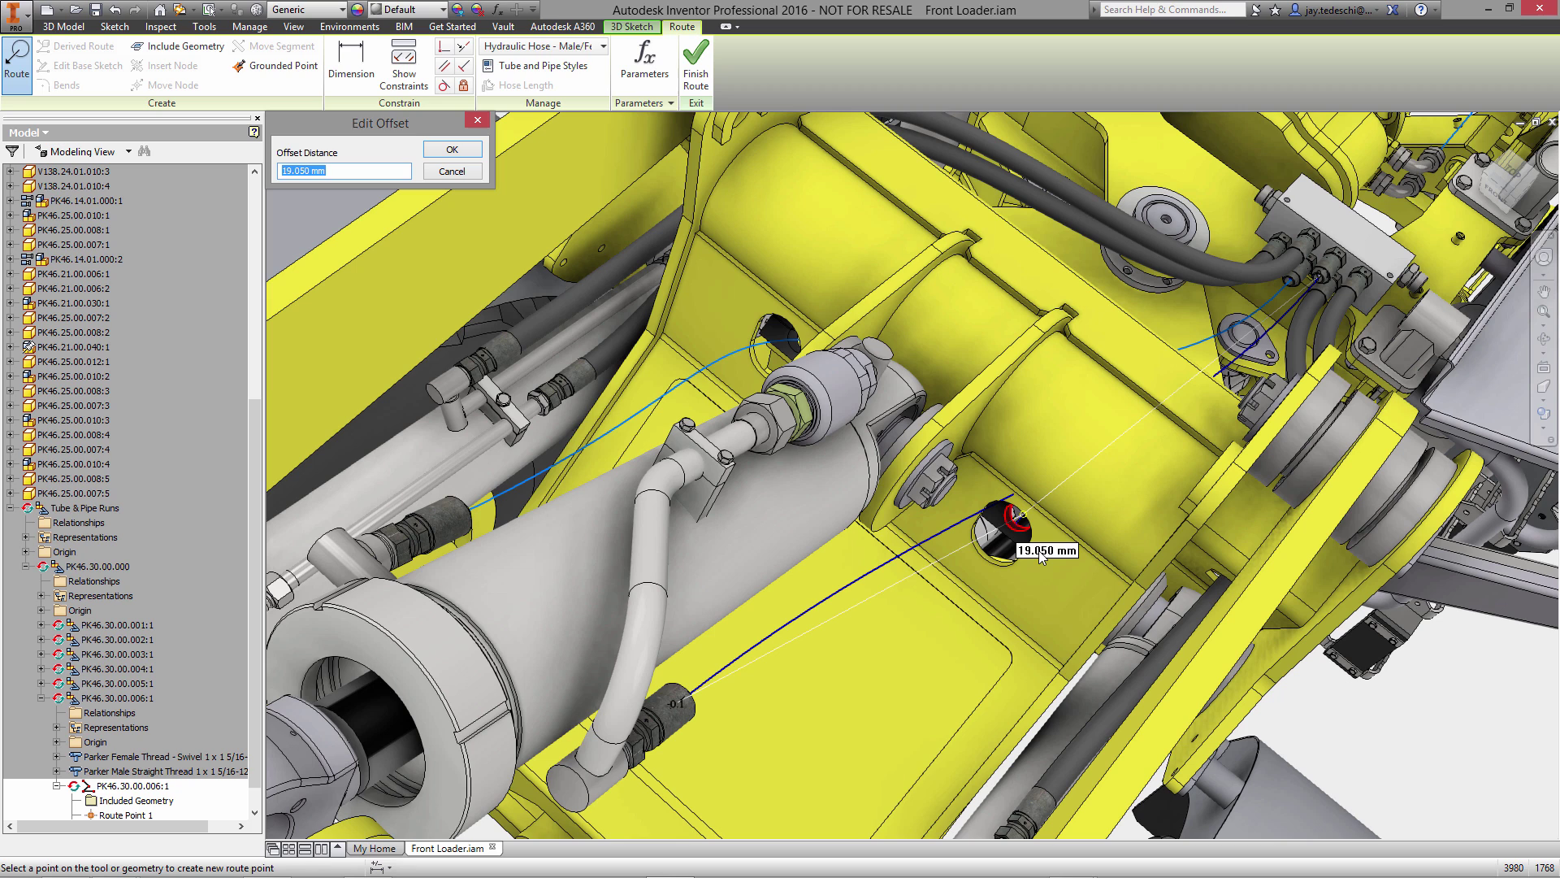
type("25")
key("Return")
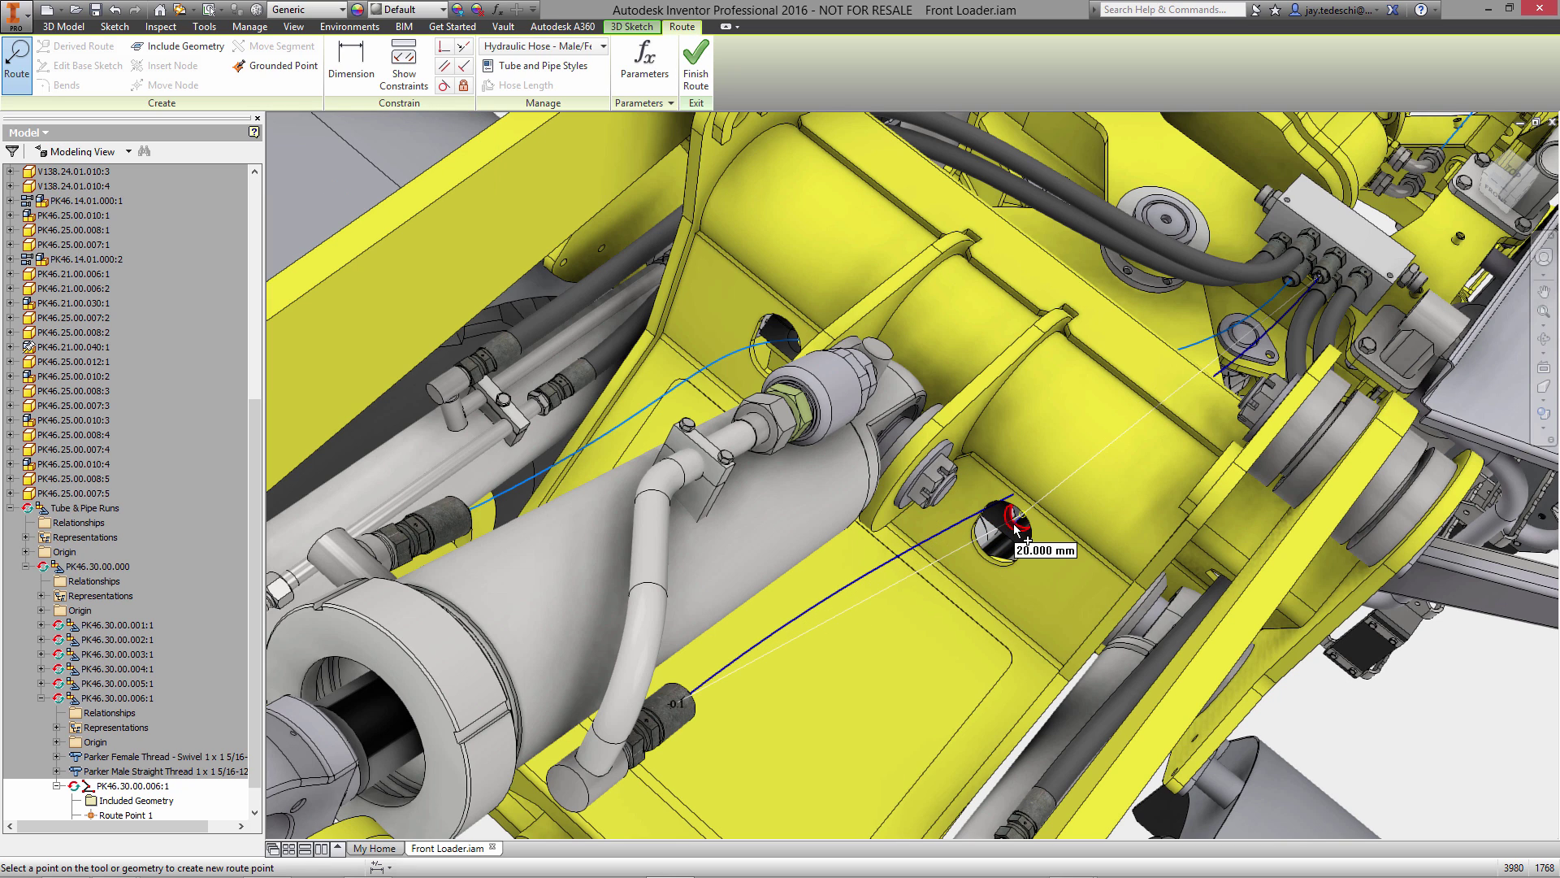
Add a route point through the plate hole and finish the route sketch.
left_click(1016, 528)
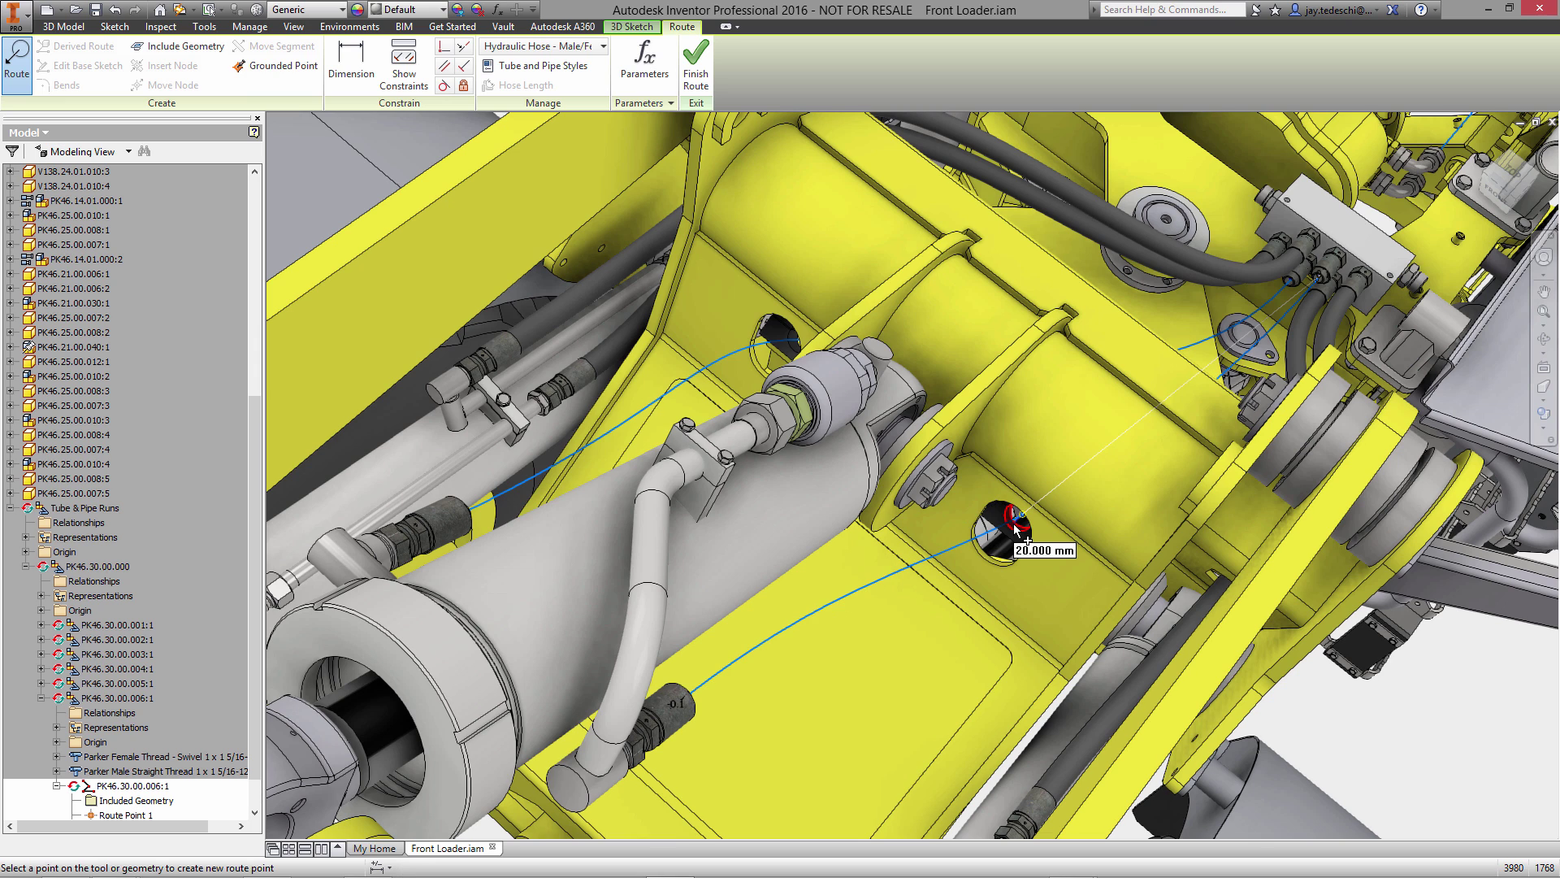
right_click(1016, 528)
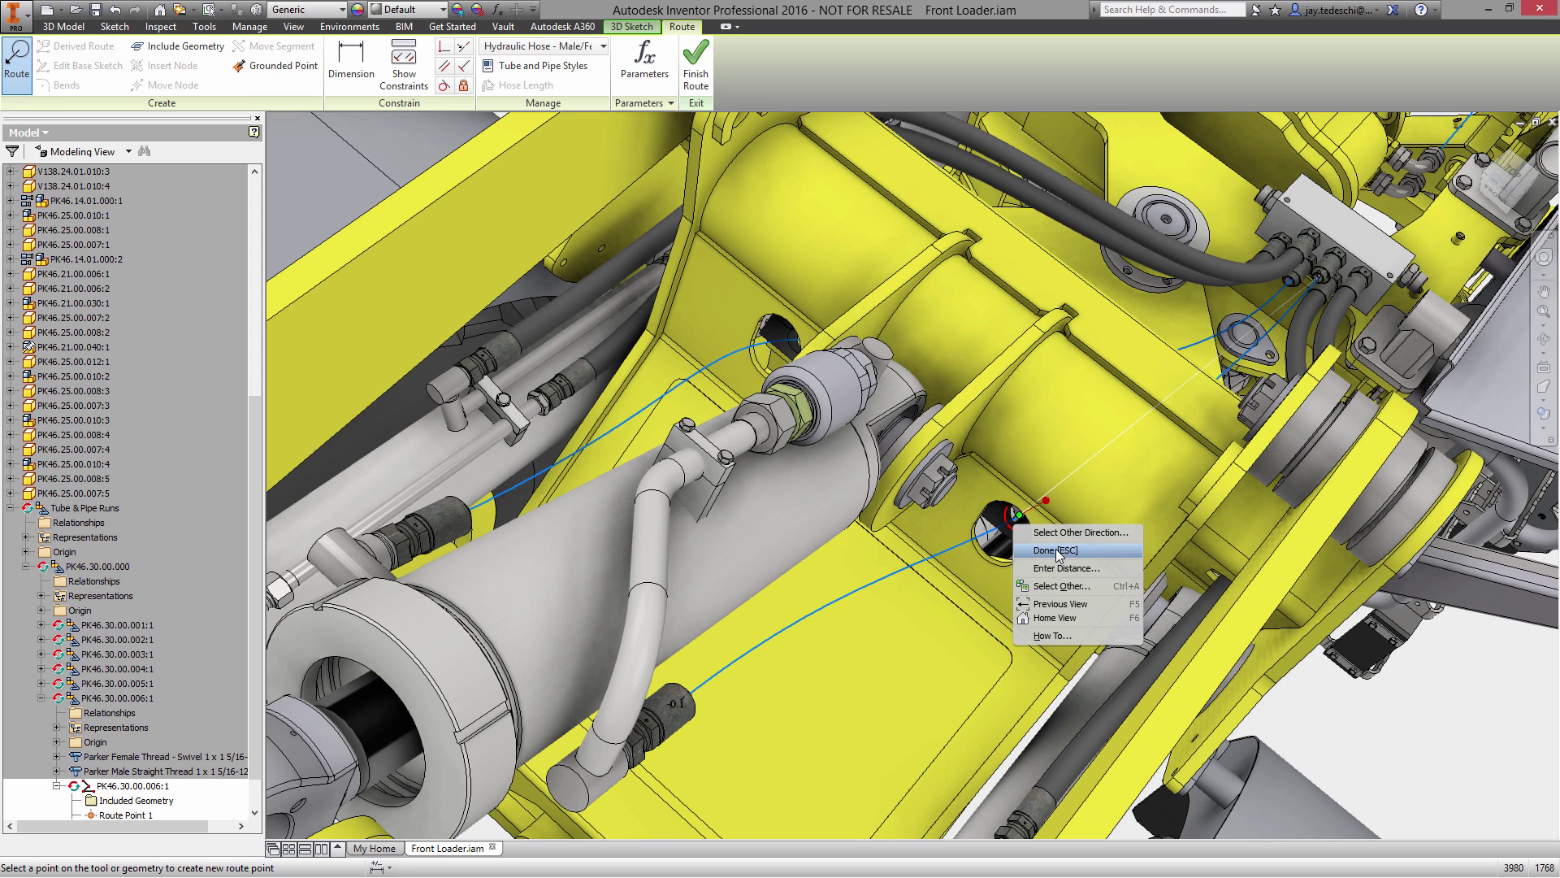
left_click(1089, 550)
key("Escape")
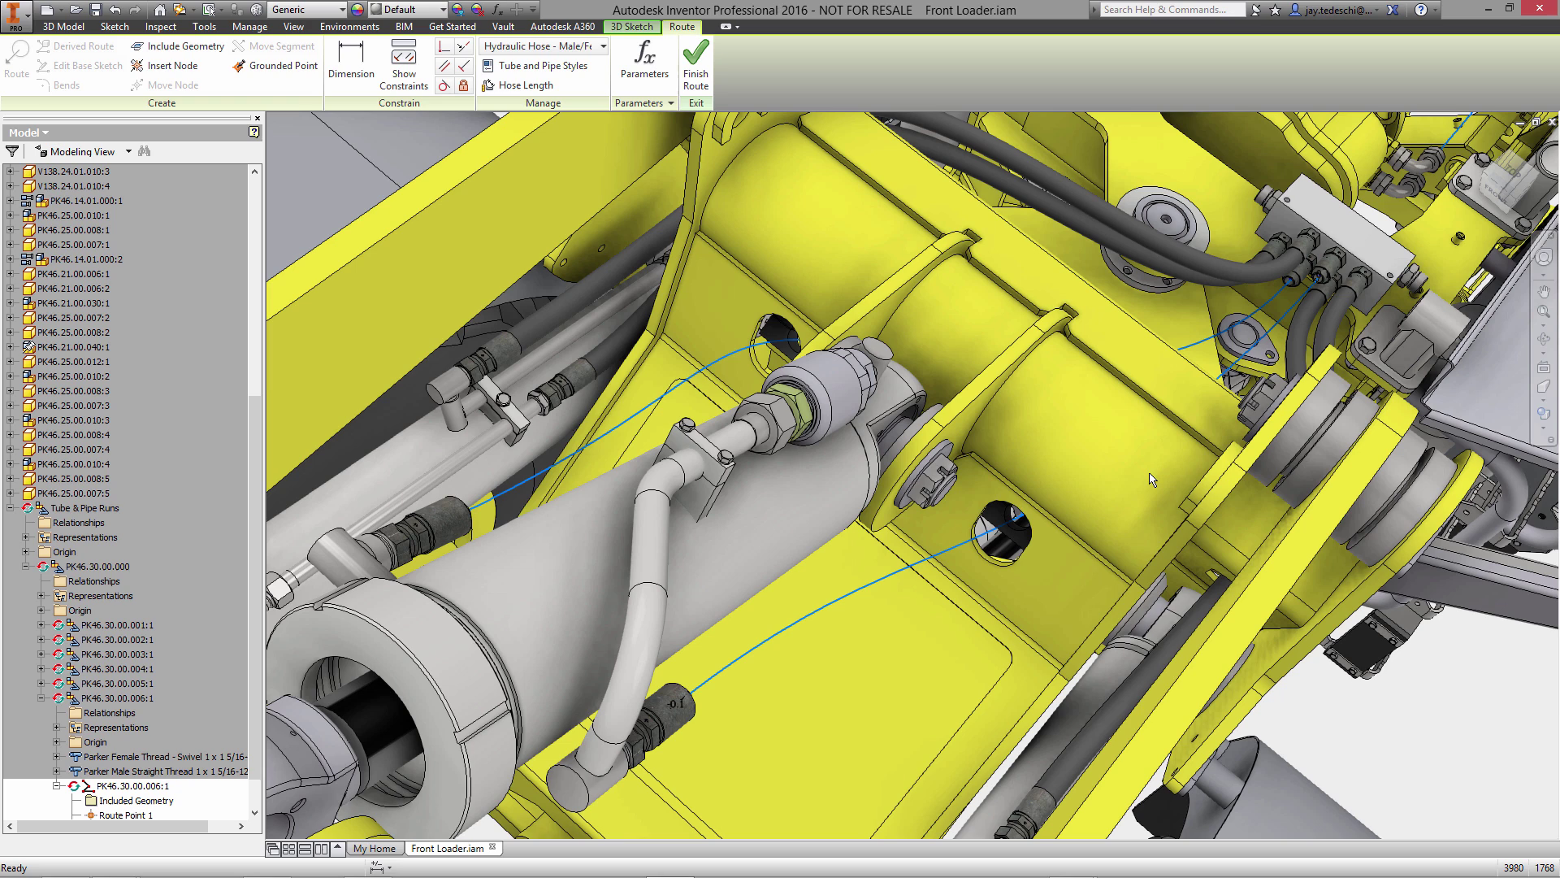
right_click(1151, 480)
left_click(1155, 522)
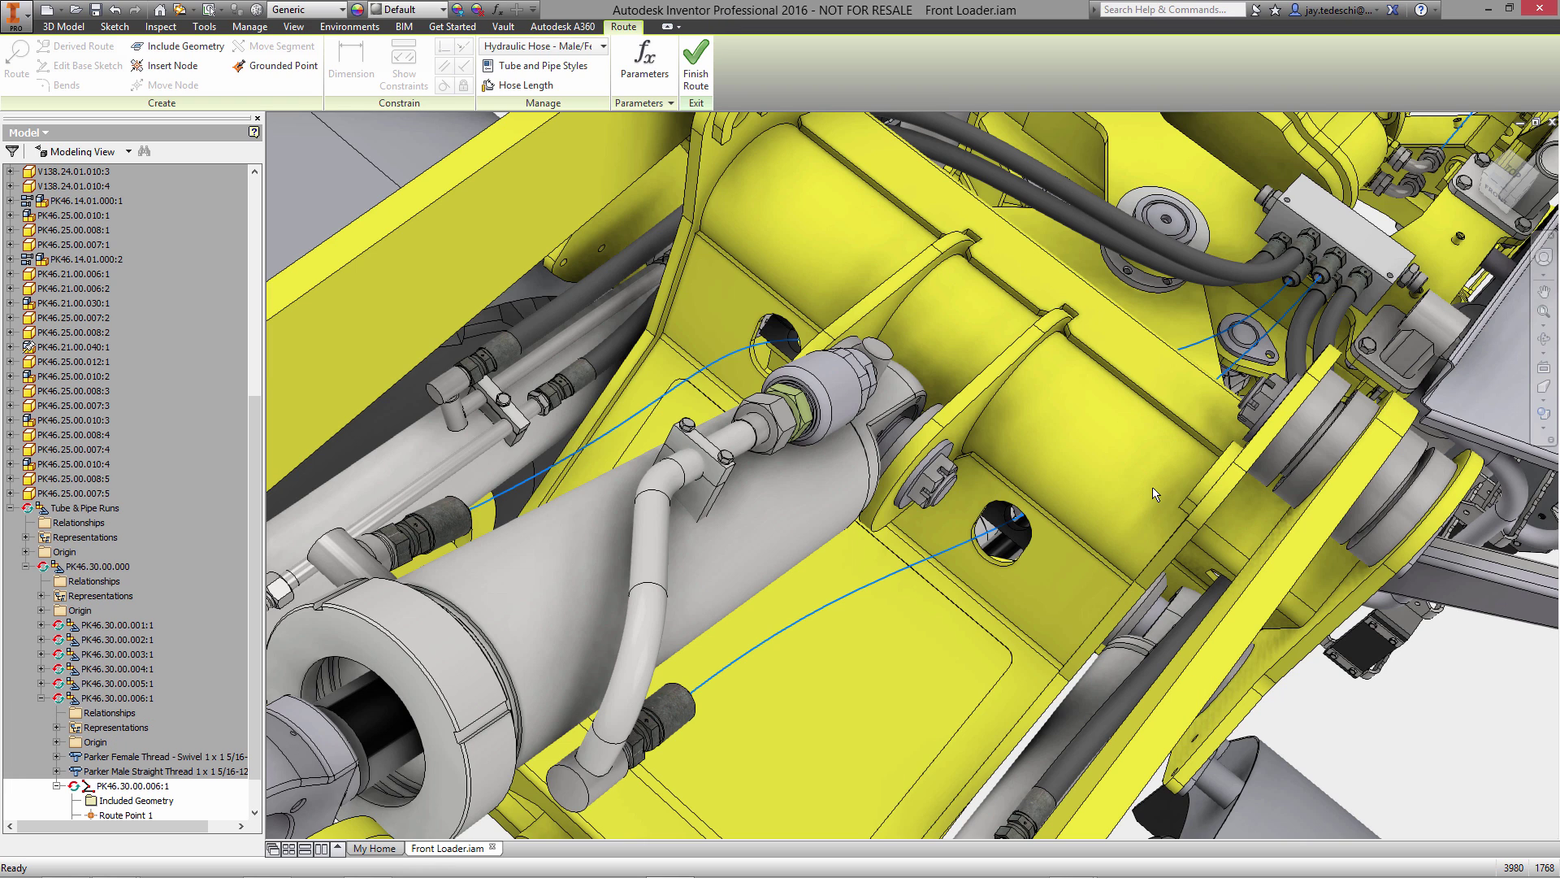
right_click(1152, 491)
Return to the pipe run and populate both hose routes, PK46.30.00.005 and PK46.30.00.006.
left_click(1154, 530)
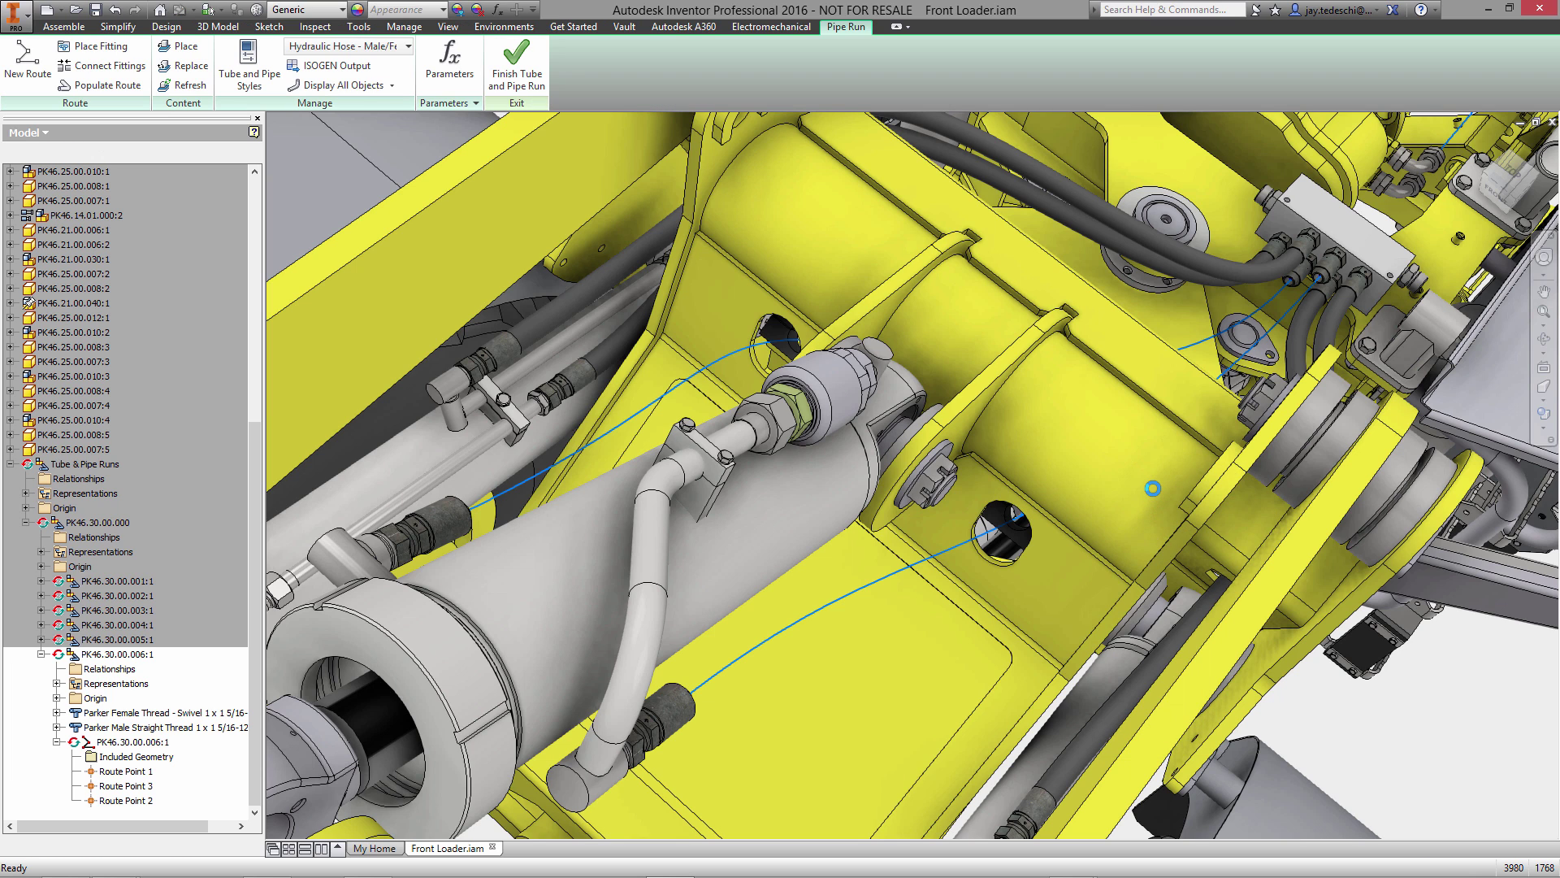
right_click(1153, 488)
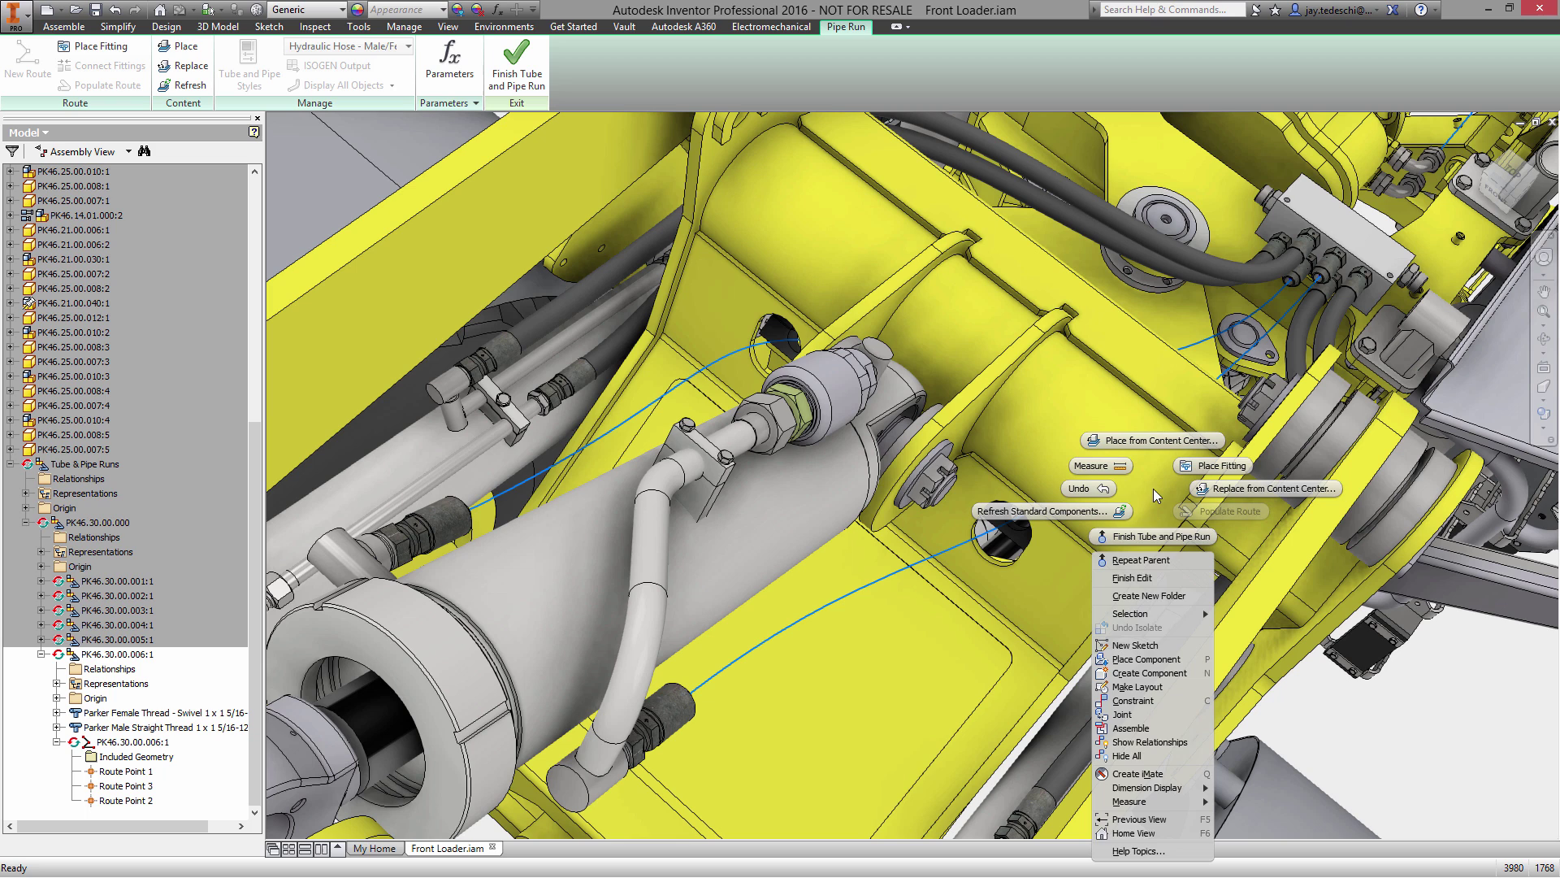
left_click(1158, 536)
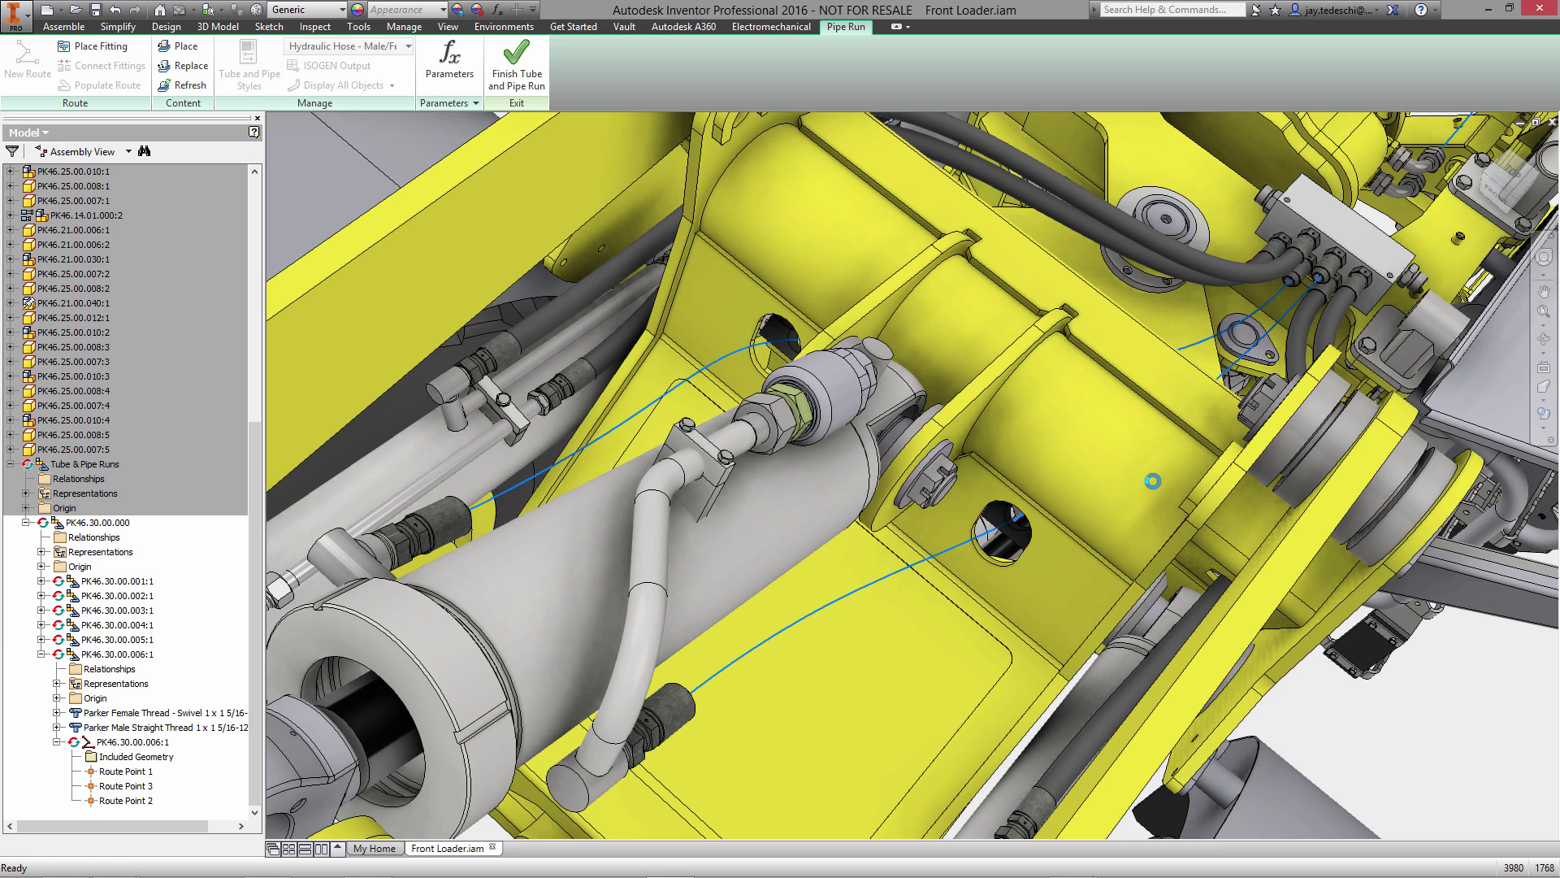
right_click(1154, 481)
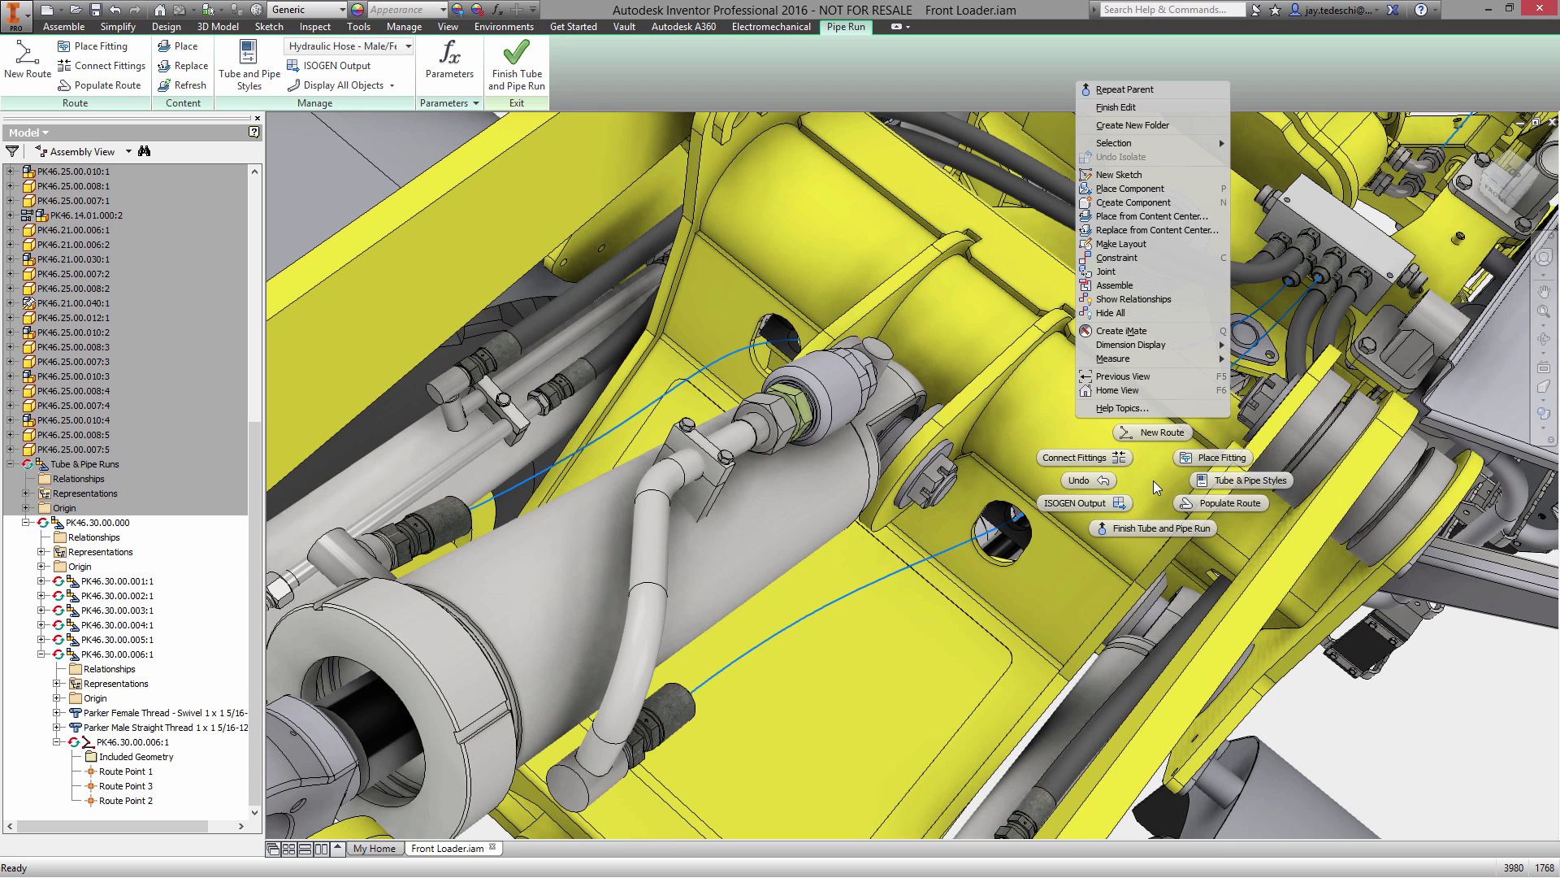
left_click(1208, 502)
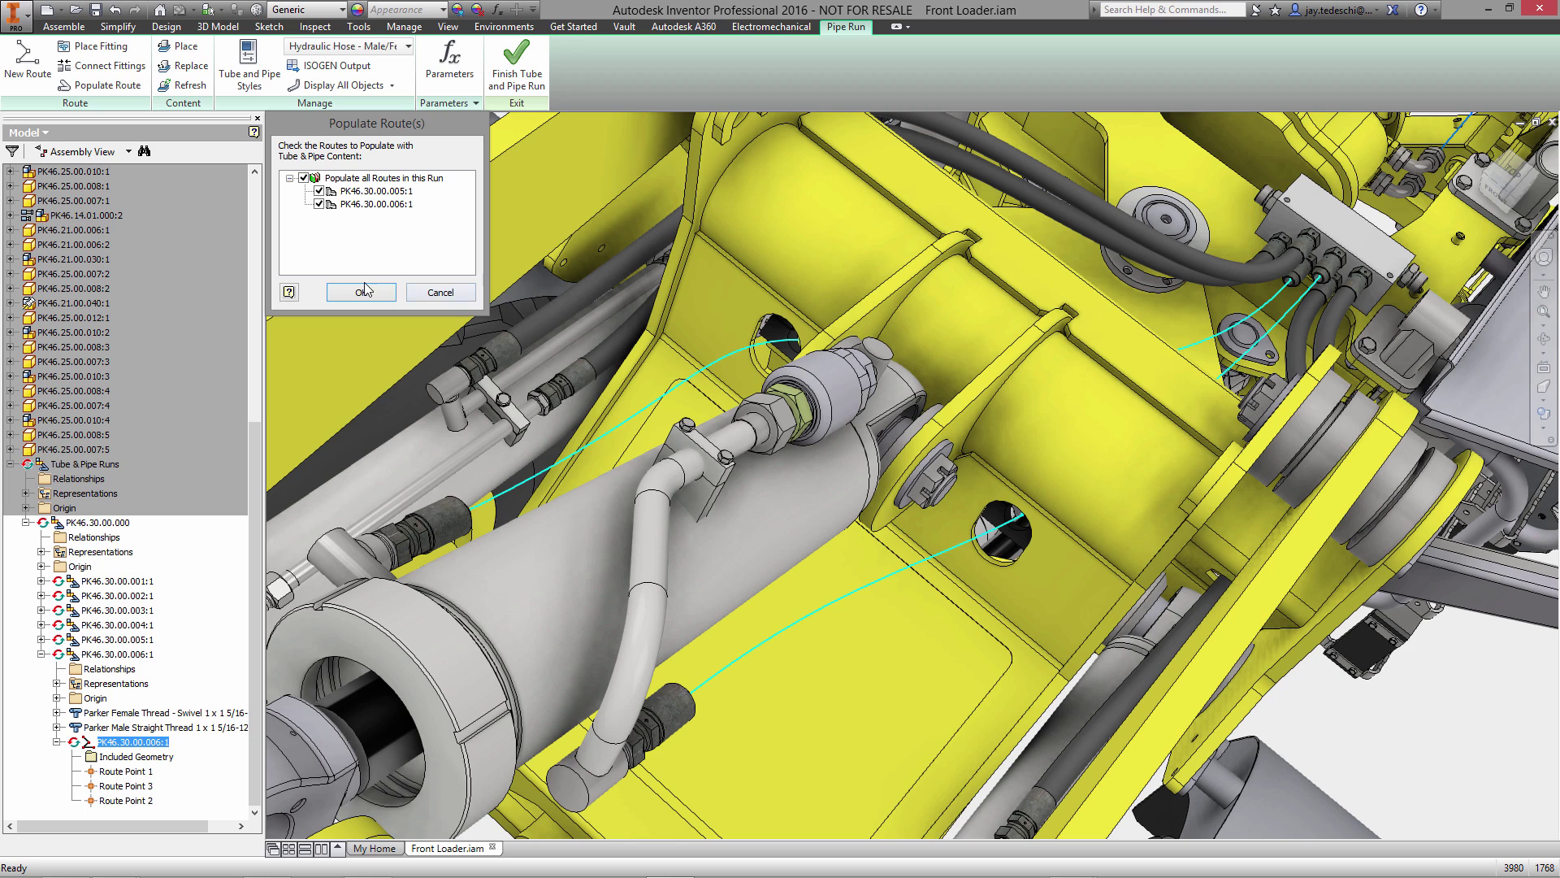
left_click(362, 291)
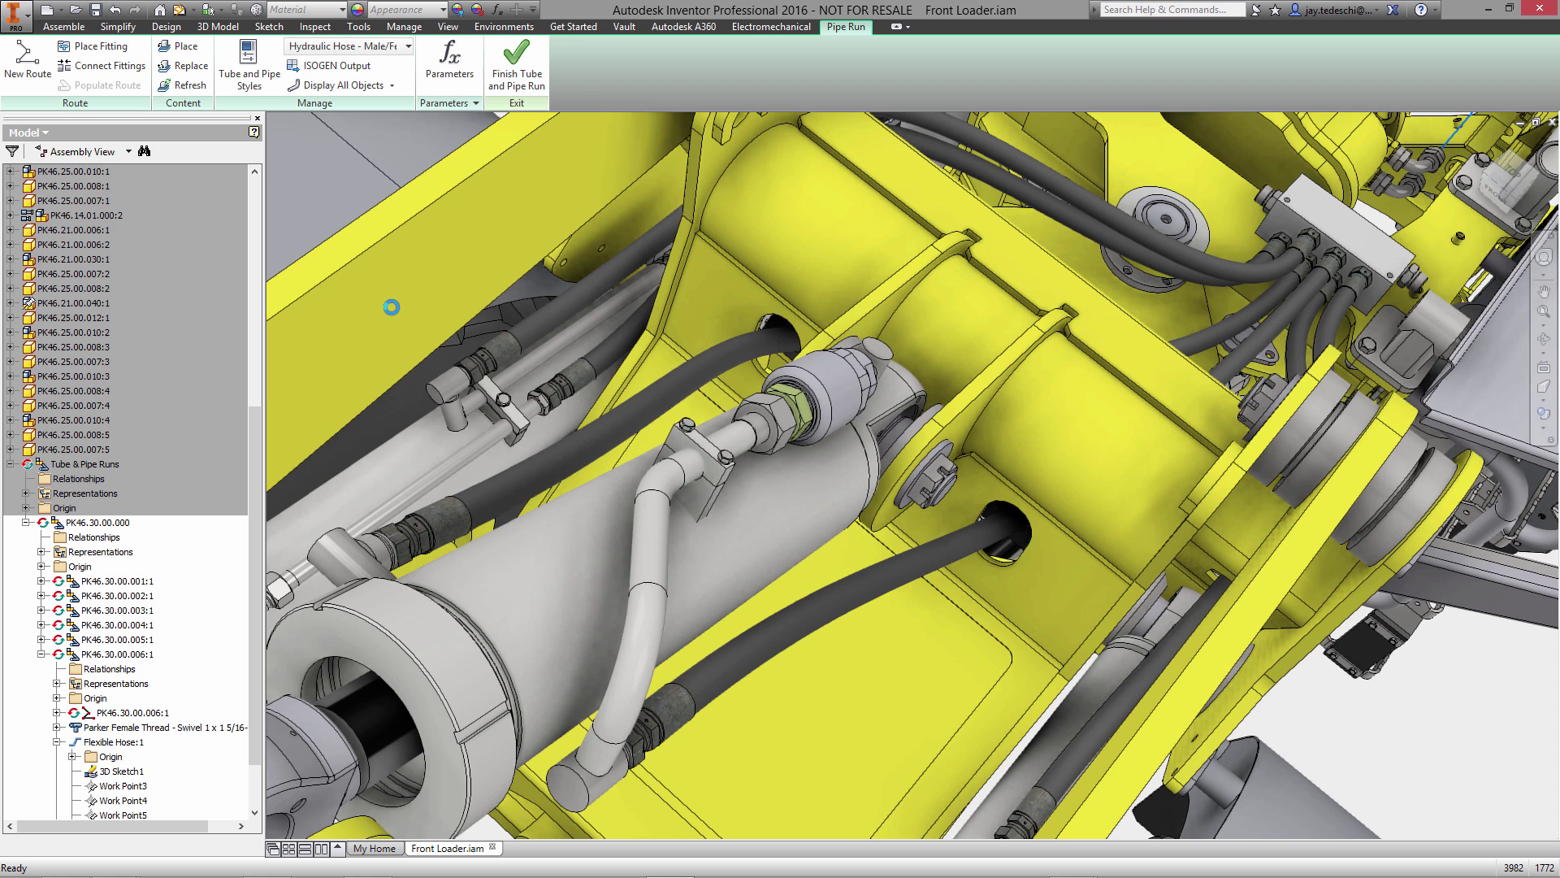
Finish the pipe run edit and return to the Front Loader.iam top assembly.
right_click(480, 313)
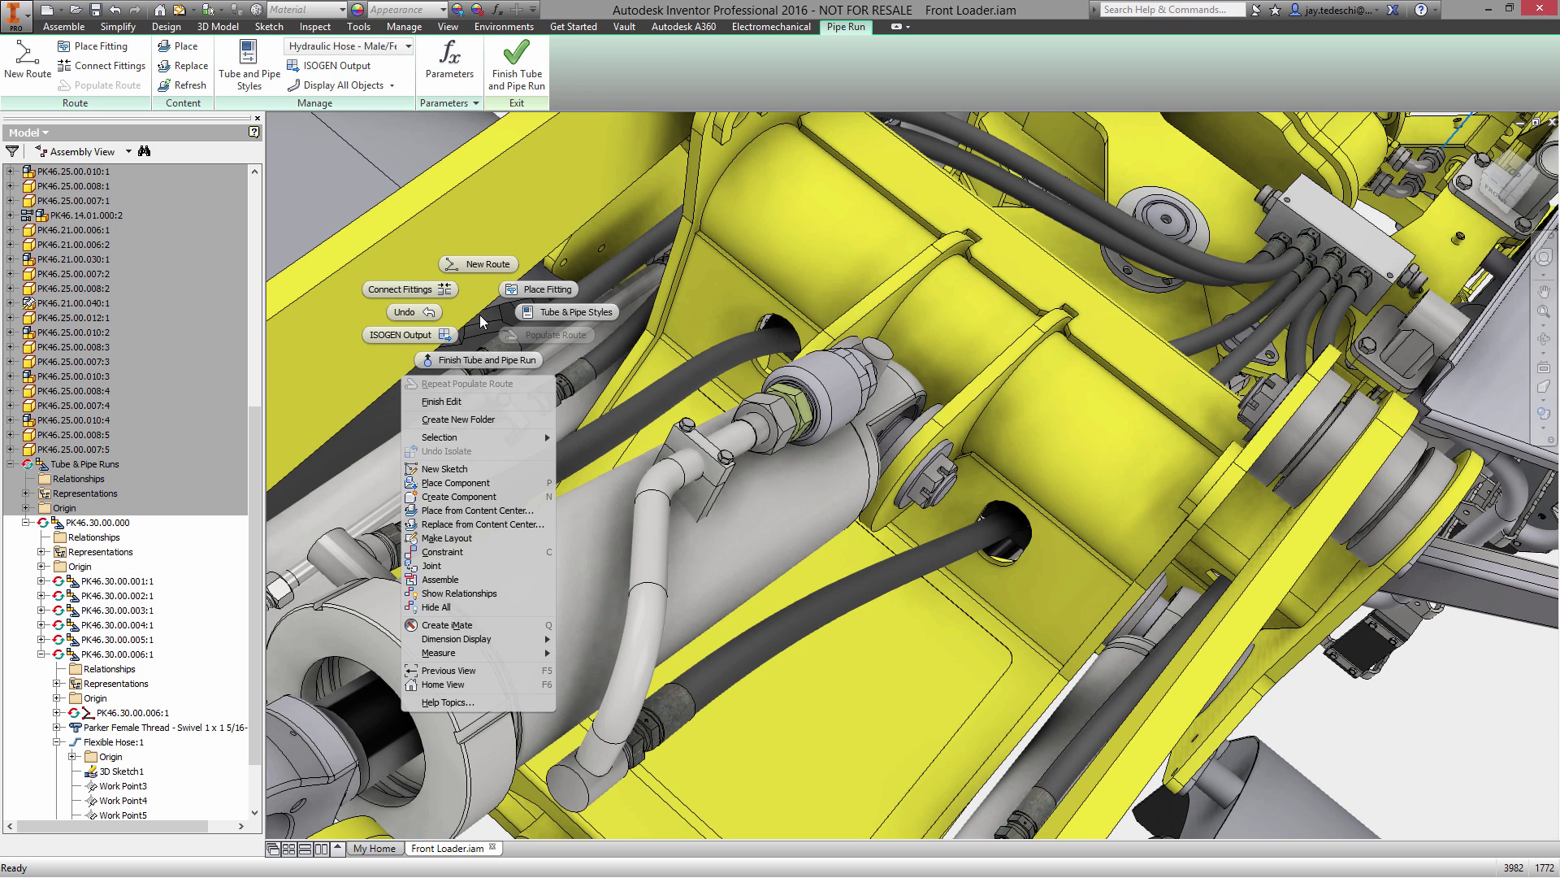
key("Escape")
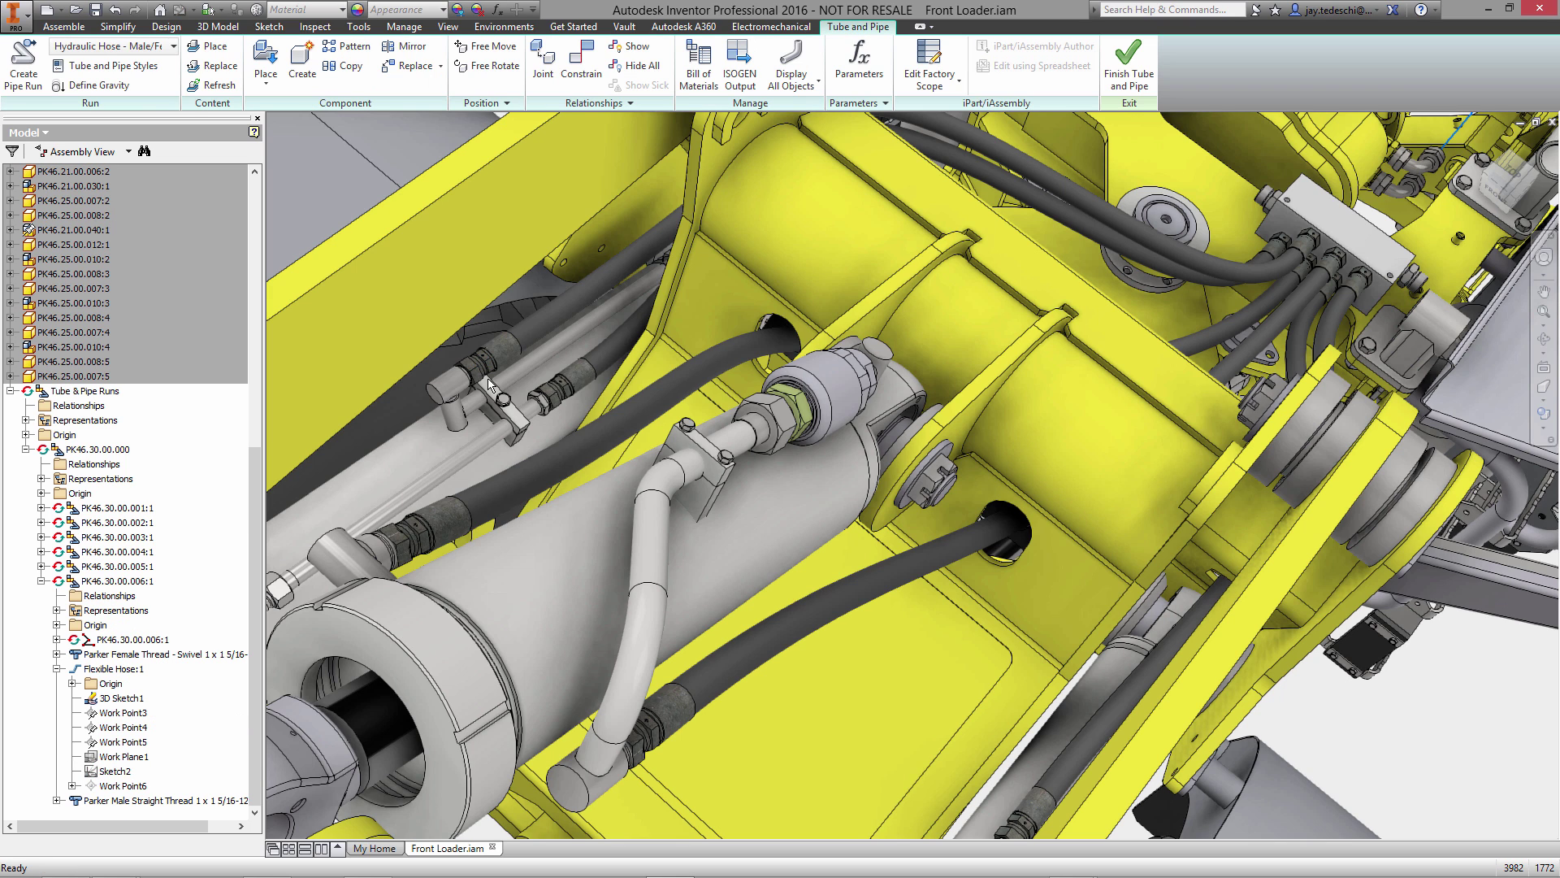
right_click(528, 362)
left_click(526, 408)
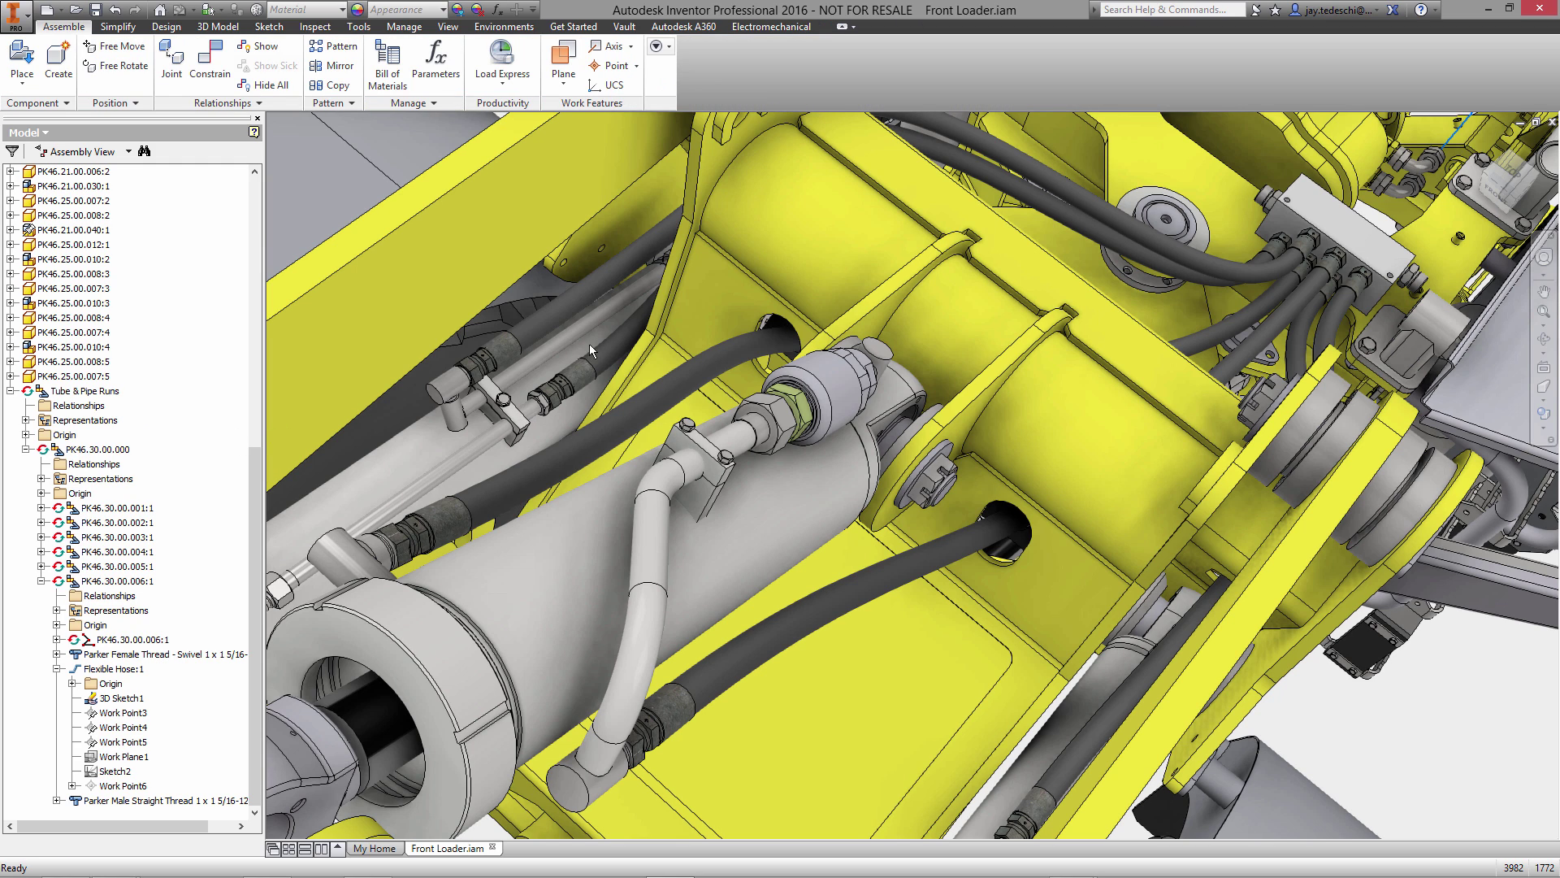
Activate the Raised positional representation of the Front Loader assembly.
left_click(1485, 148)
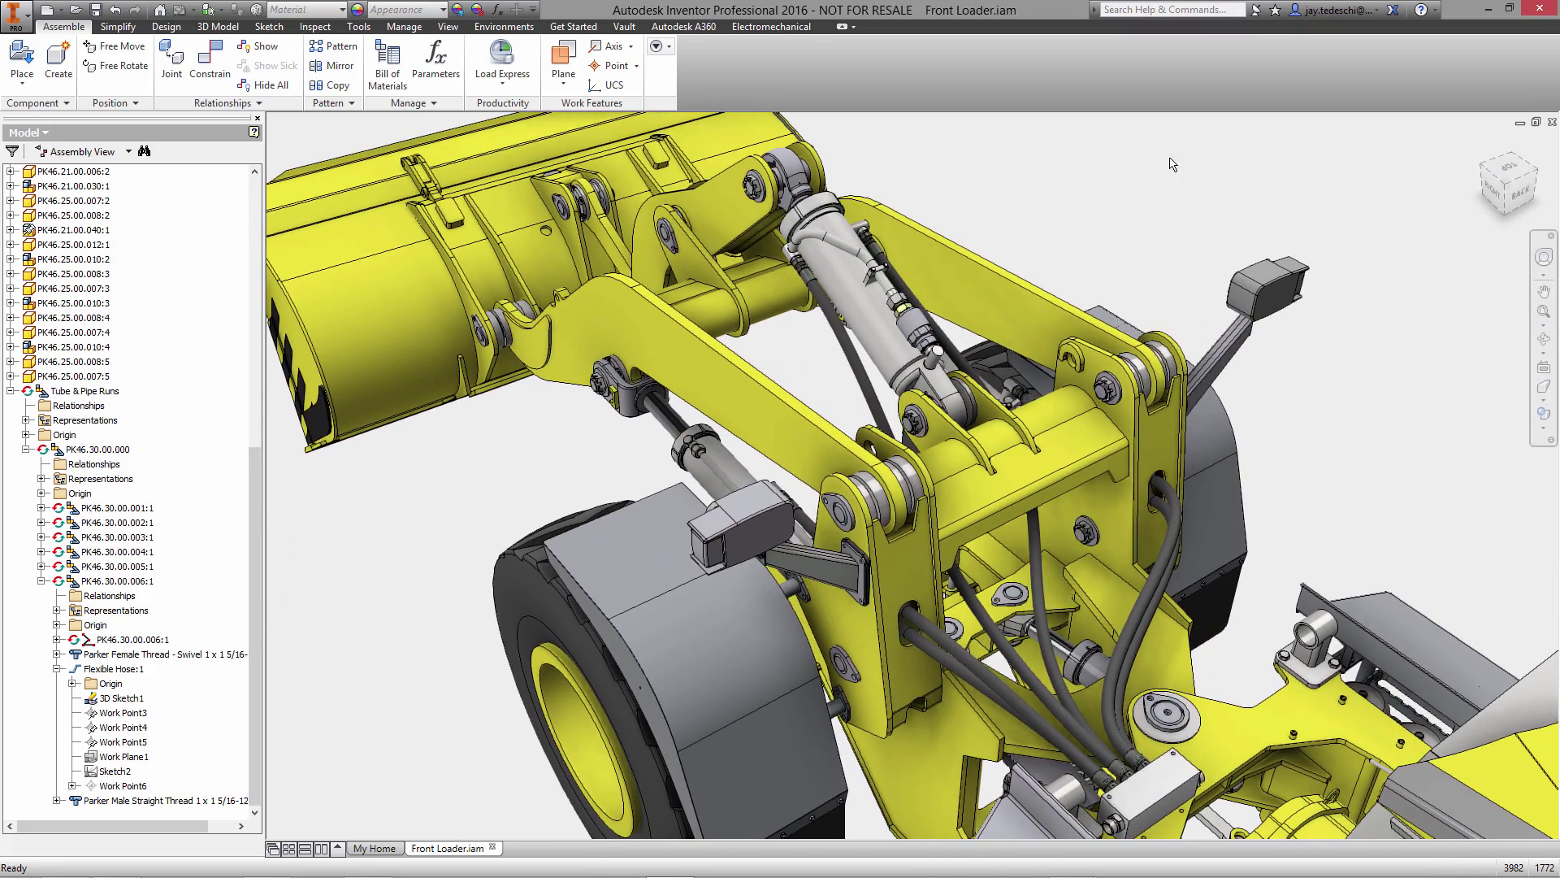
left_click_drag(256, 456, 257, 187)
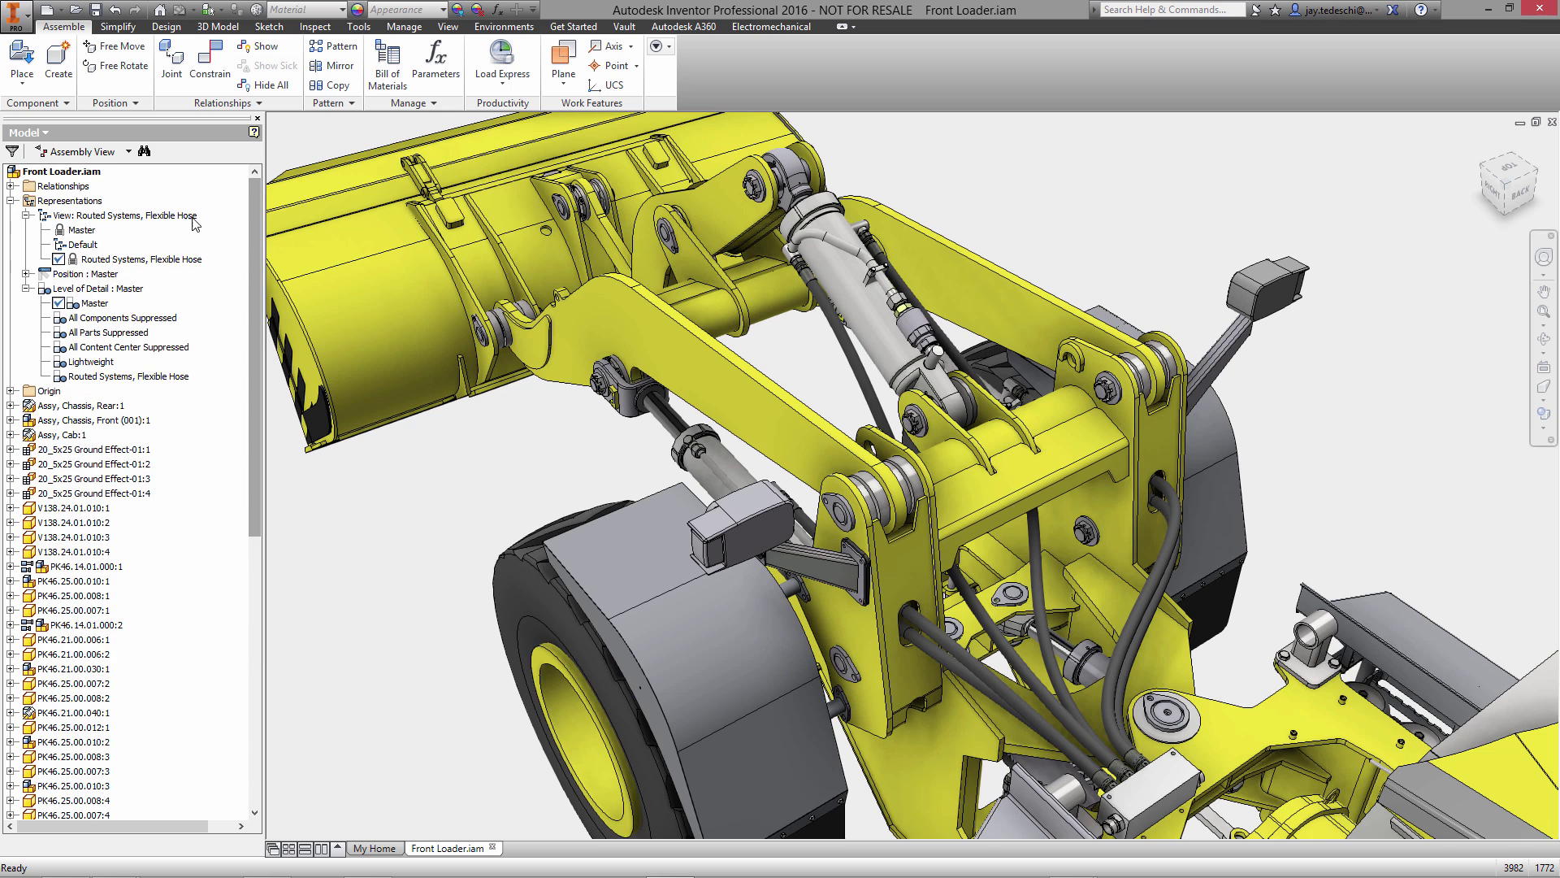
left_click(26, 274)
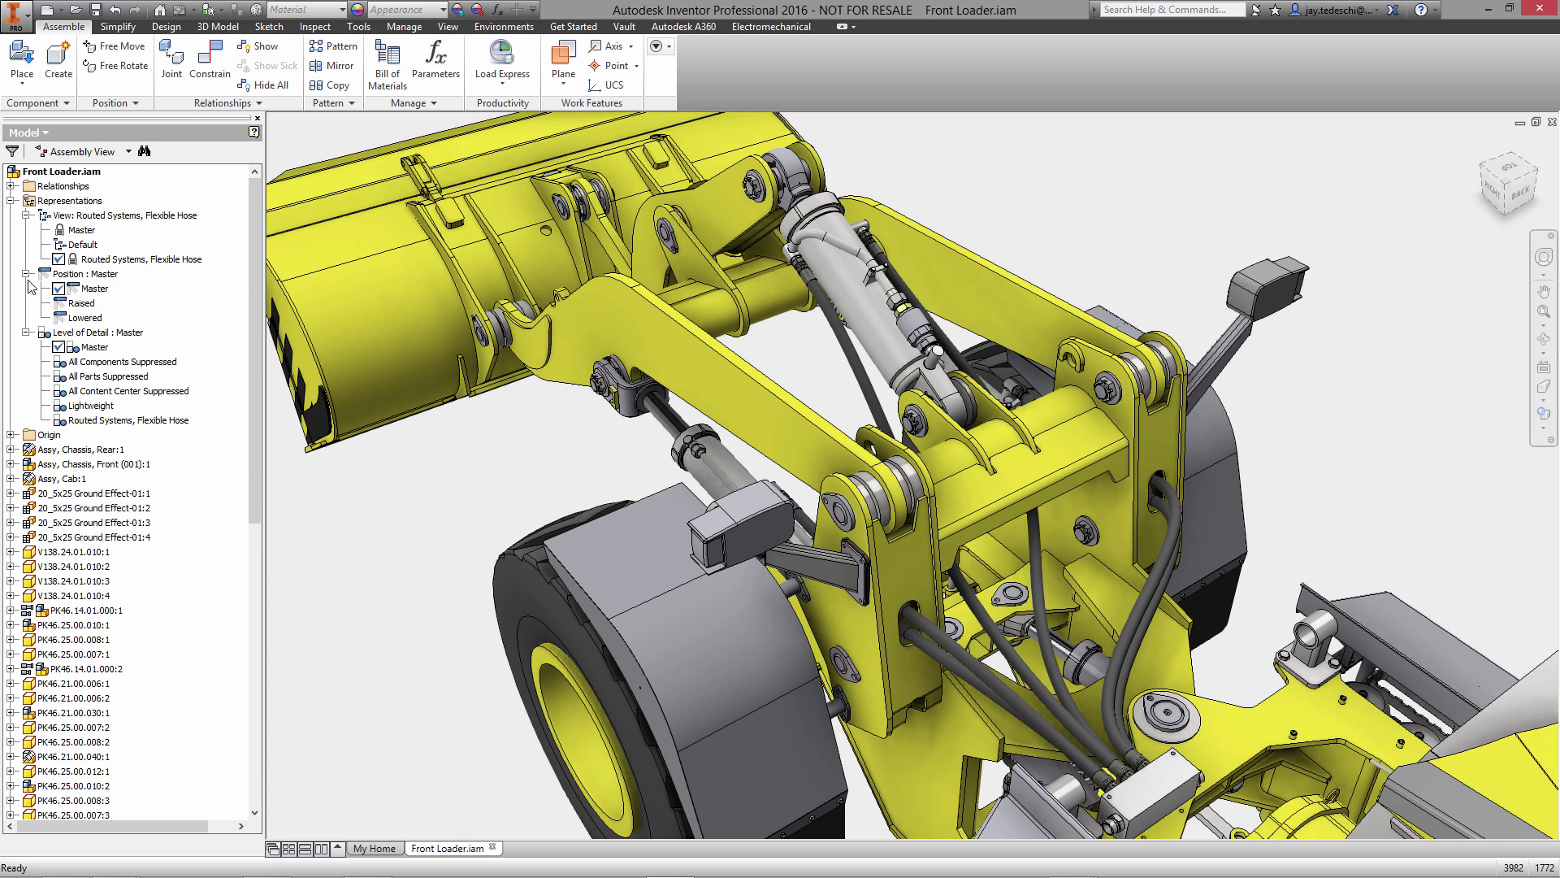
right_click(88, 307)
left_click(140, 347)
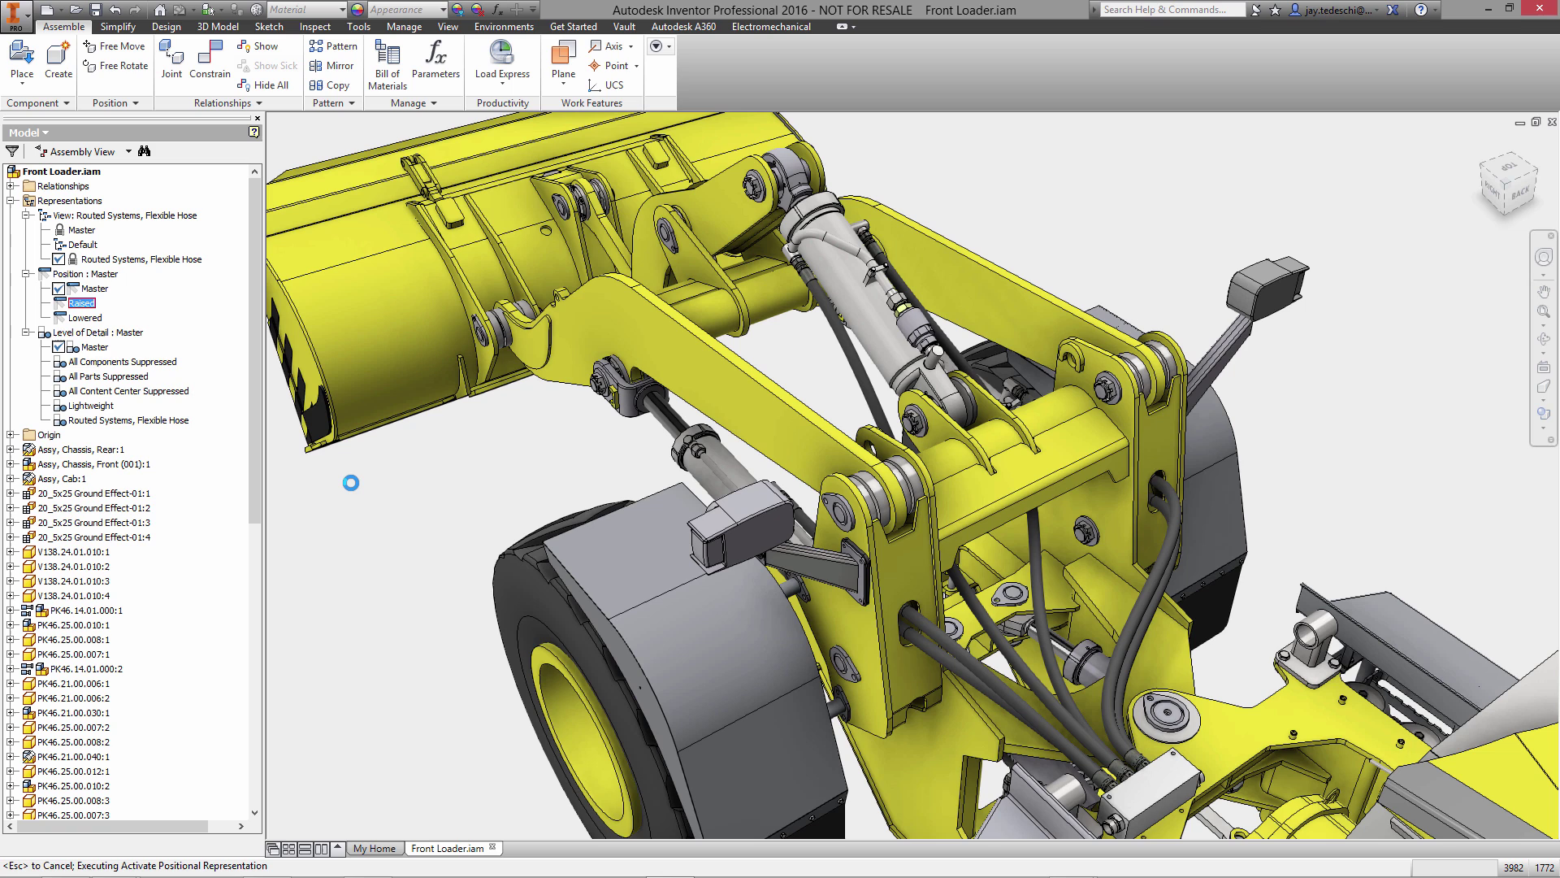